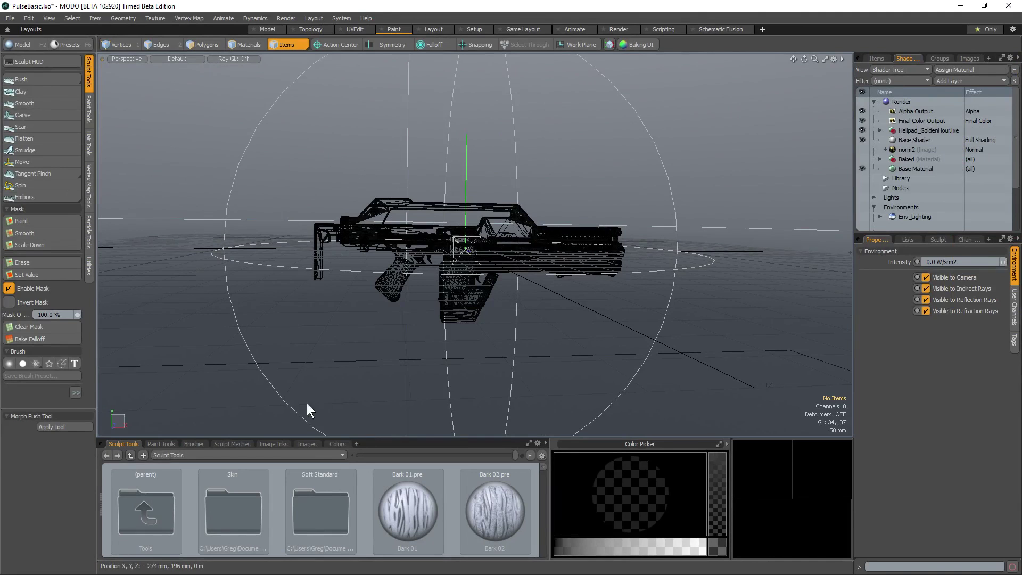
Shrink the preset browser area to enlarge the 3D viewport, and switch to the Game Layout
{"action": "left_click_drag", "start_coordinate": [335, 438], "coordinate": [335, 489]}
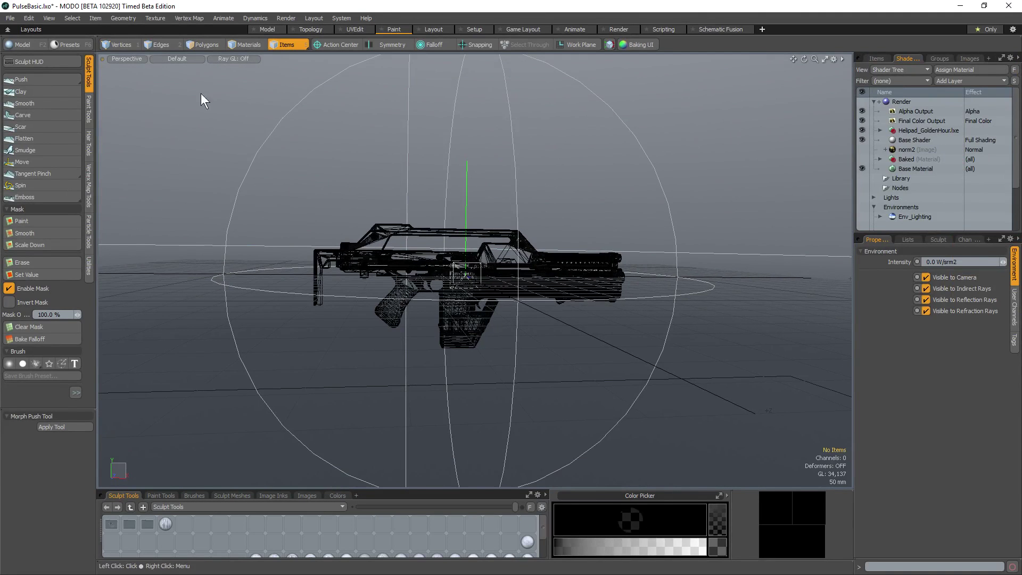
{"action": "left_click_drag", "start_coordinate": [462, 170], "coordinate": [403, 179], "text": "alt"}
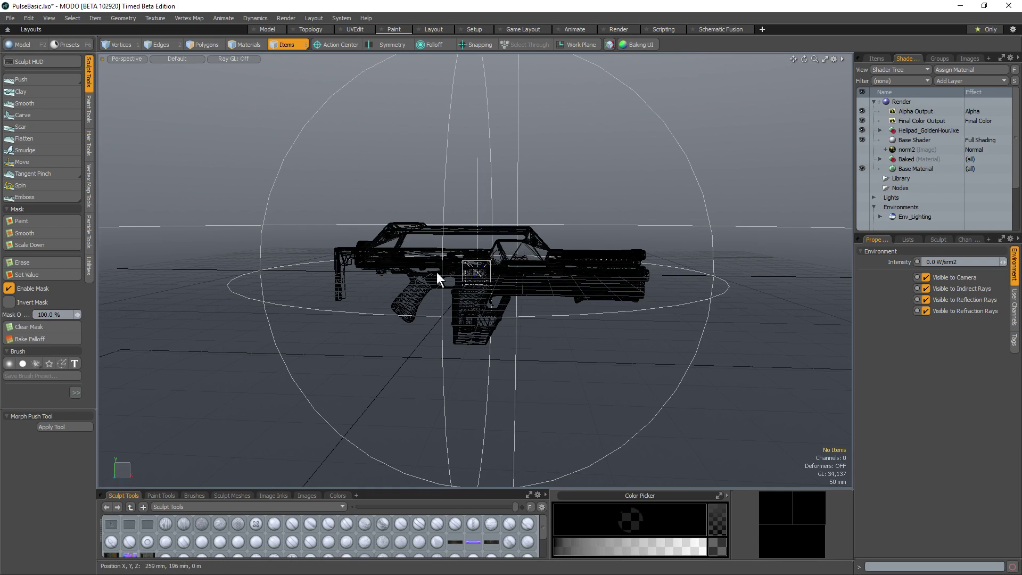
{"action": "left_click", "coordinate": [531, 29]}
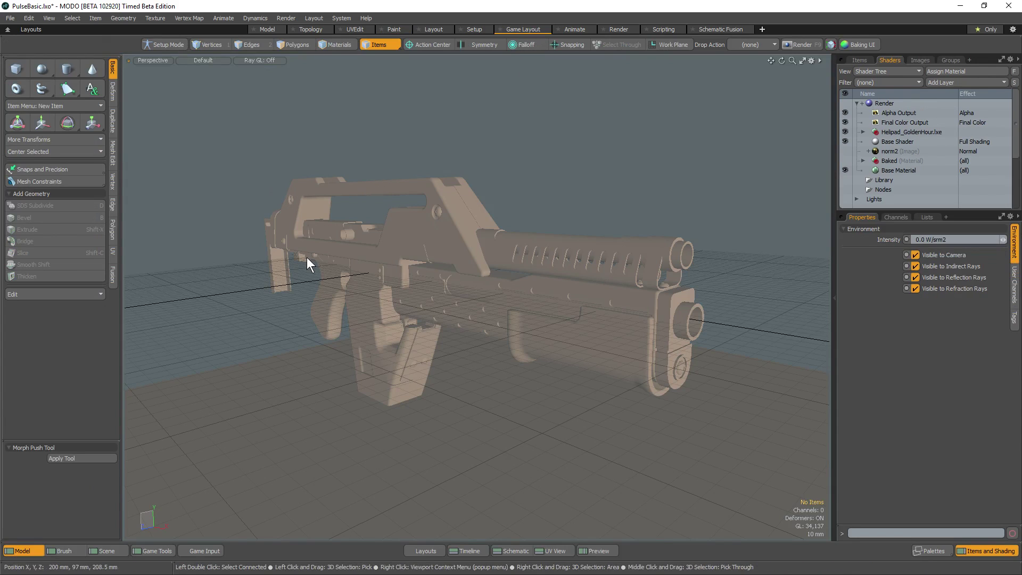
Compare the Model and Brush tool sets and enlarge the Morph Push Tool area below them
{"action": "left_click", "coordinate": [59, 550]}
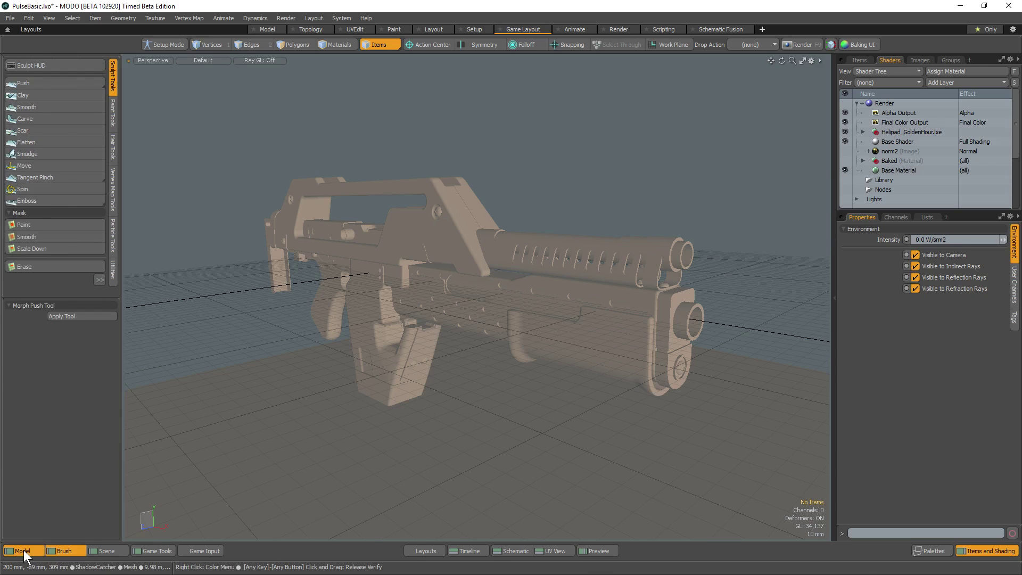
{"action": "left_click", "coordinate": [24, 551]}
{"action": "left_click", "coordinate": [57, 550]}
{"action": "left_click", "coordinate": [22, 554]}
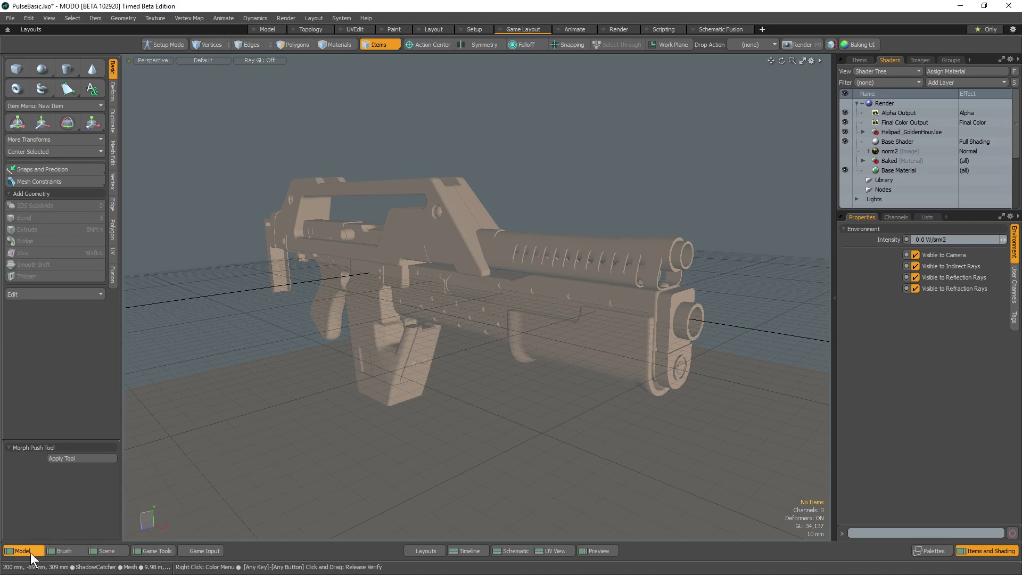
{"action": "left_click", "coordinate": [68, 552]}
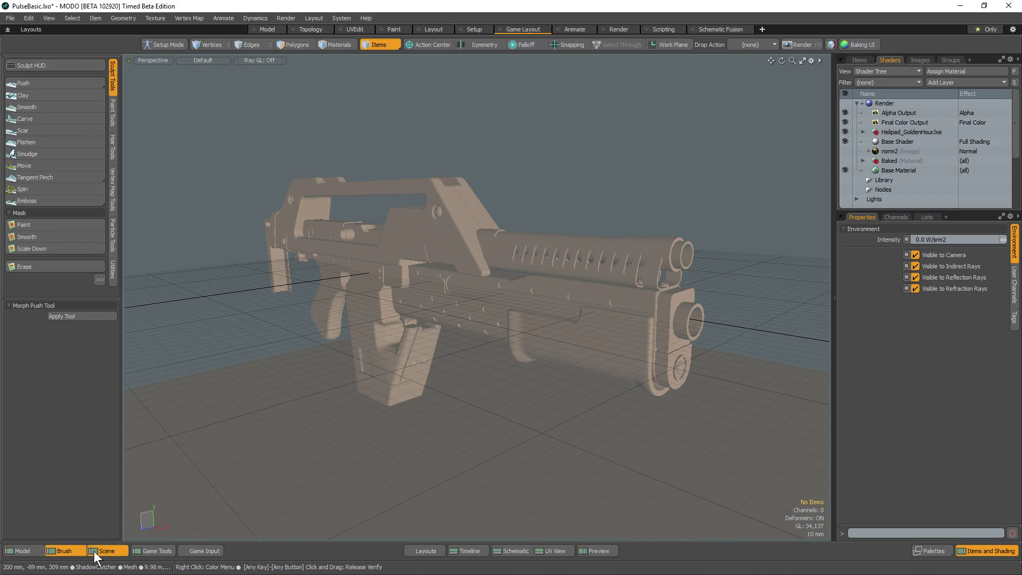
{"action": "left_click", "coordinate": [62, 553]}
{"action": "left_click", "coordinate": [24, 550]}
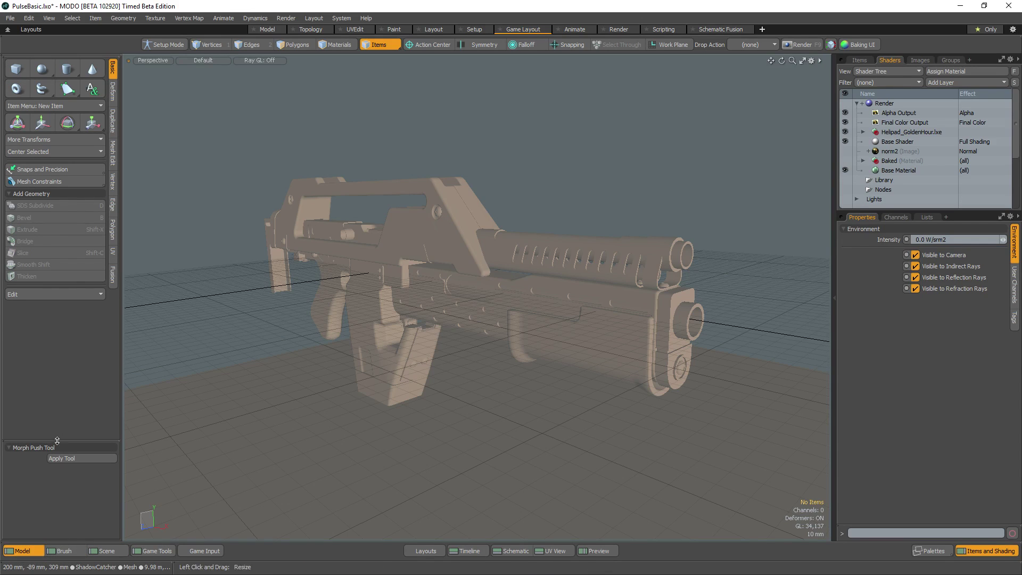
{"action": "left_click_drag", "start_coordinate": [50, 445], "coordinate": [50, 349]}
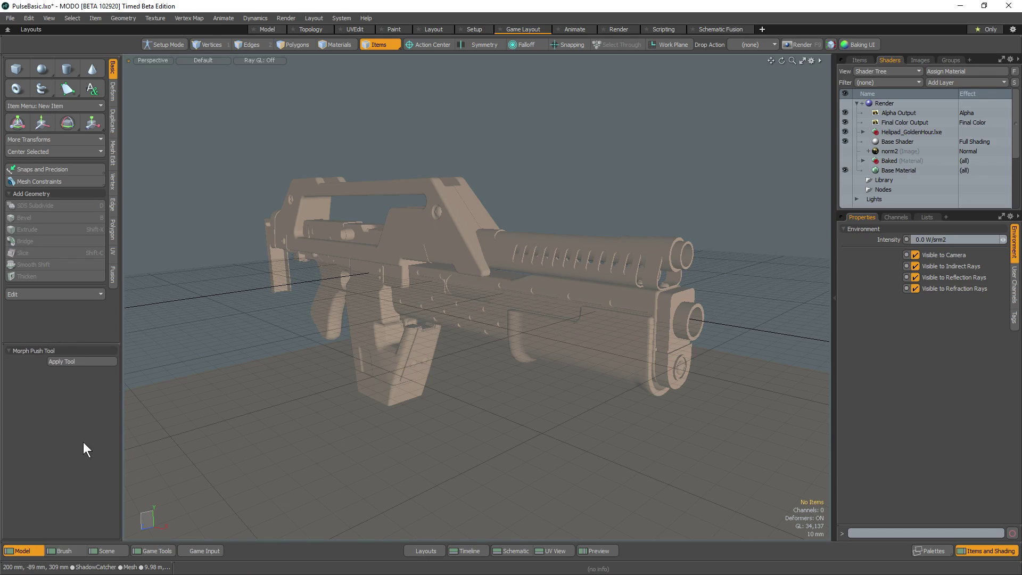
Show the Game Tools and examine the engine presets available in the export settings
{"action": "left_click", "coordinate": [145, 551]}
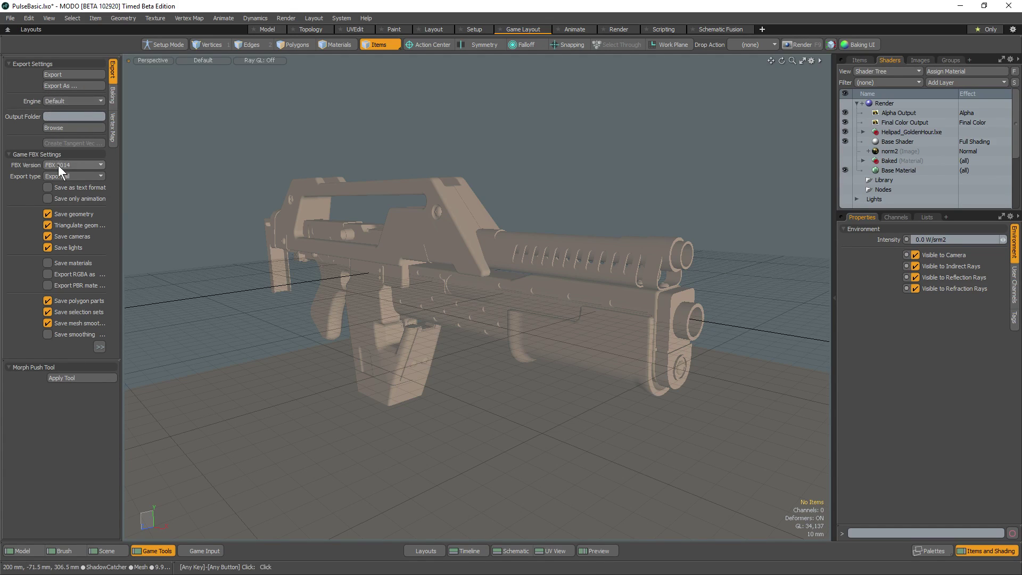
{"action": "left_click", "coordinate": [59, 101]}
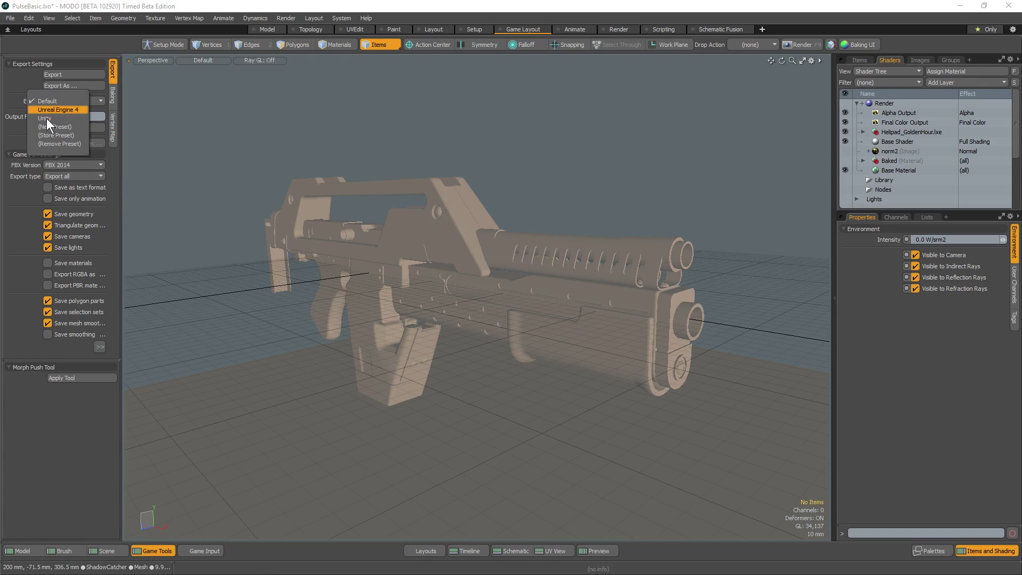
{"action": "left_click", "coordinate": [49, 432]}
Look through the Game Tools' baking and vertex map tools, ending on the baking tools
{"action": "left_click", "coordinate": [114, 96]}
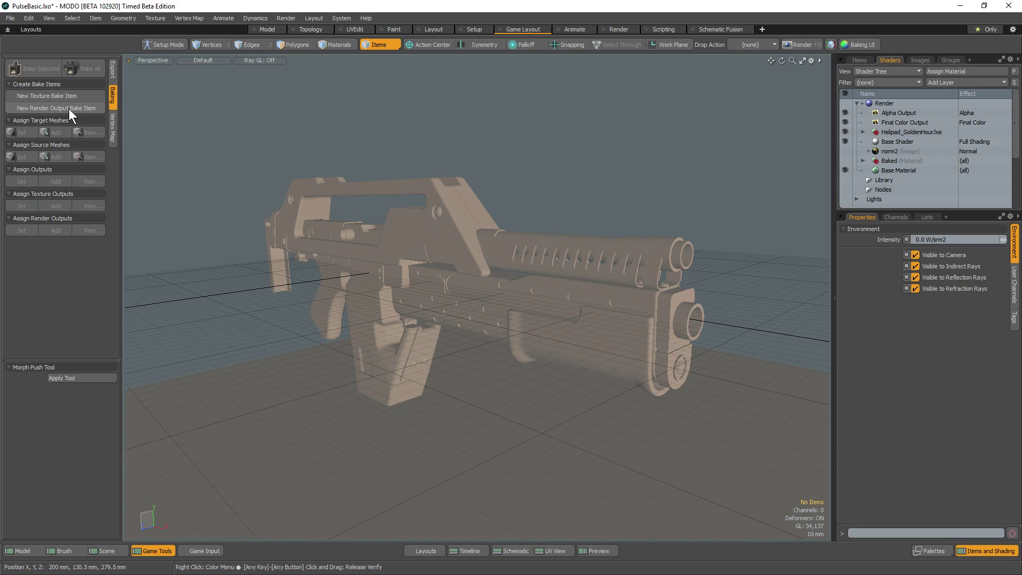
{"action": "left_click", "coordinate": [111, 129]}
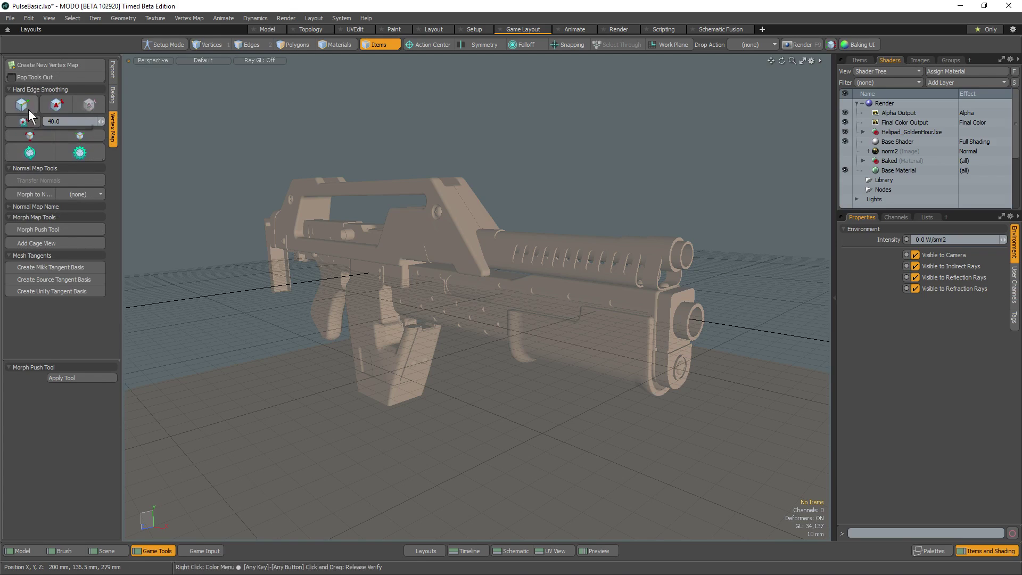
{"action": "left_click", "coordinate": [110, 100]}
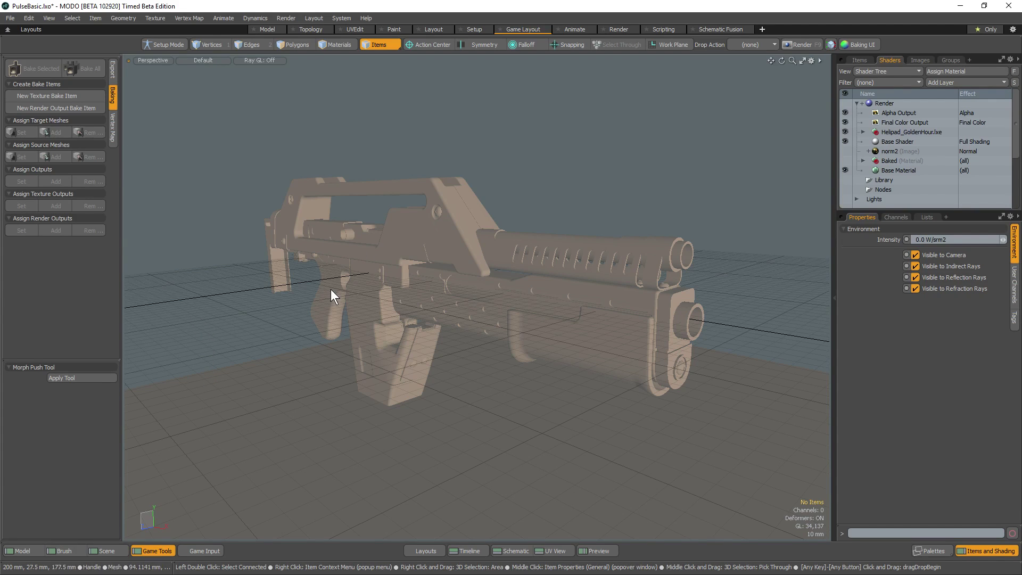
Change the perspective viewport's shading style to Advanced and view the rifle closer up
{"action": "left_click_drag", "start_coordinate": [344, 301], "coordinate": [270, 192], "text": "alt"}
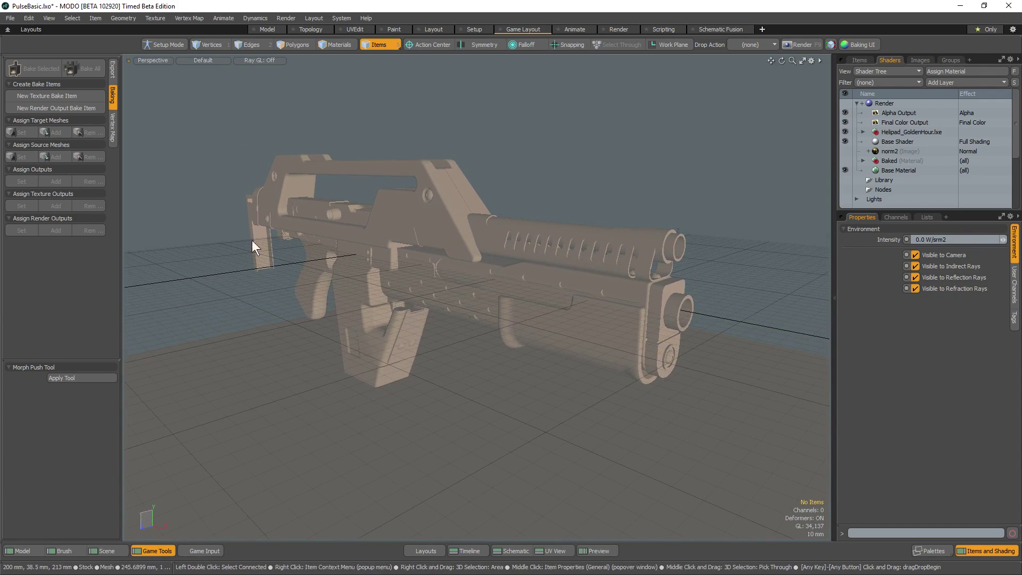
{"action": "left_click", "coordinate": [195, 59]}
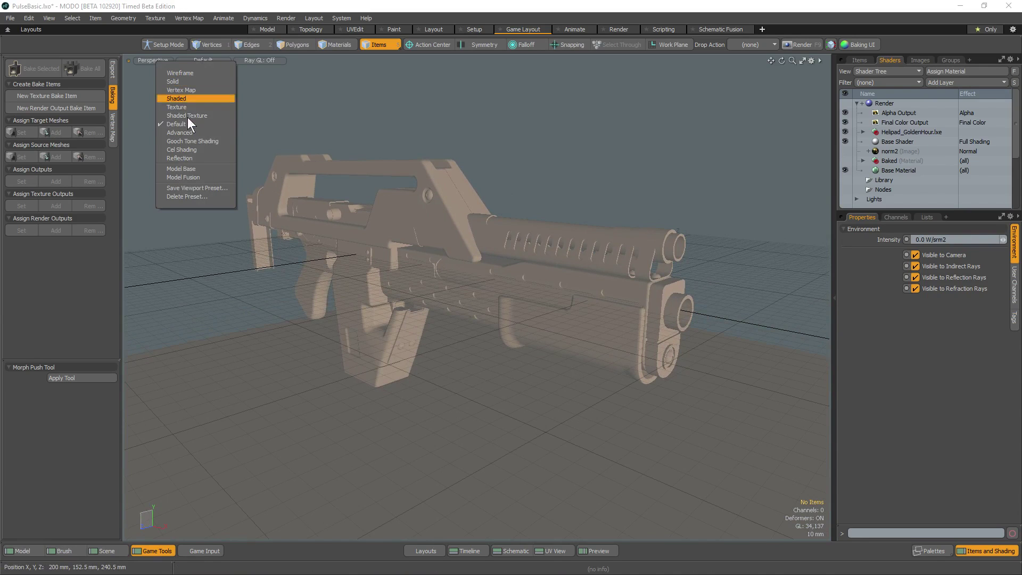
{"action": "left_click", "coordinate": [190, 132]}
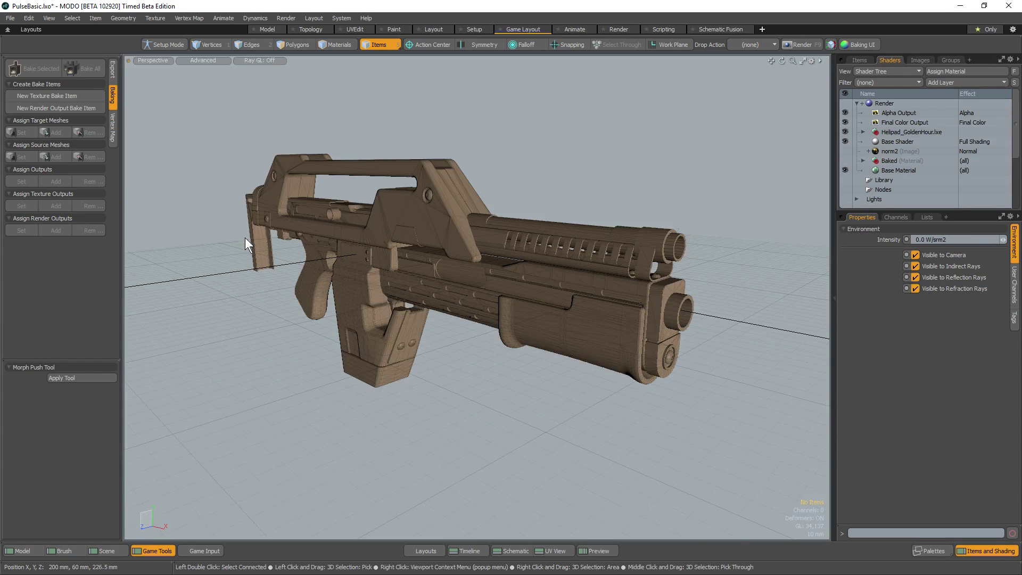
{"action": "mouse_move", "coordinate": [284, 276]}
{"action": "left_mouse_down", "text": "alt"}
{"action": "mouse_move", "coordinate": [301, 280]}
{"action": "mouse_move", "coordinate": [290, 281]}
{"action": "left_mouse_up", "text": "alt"}
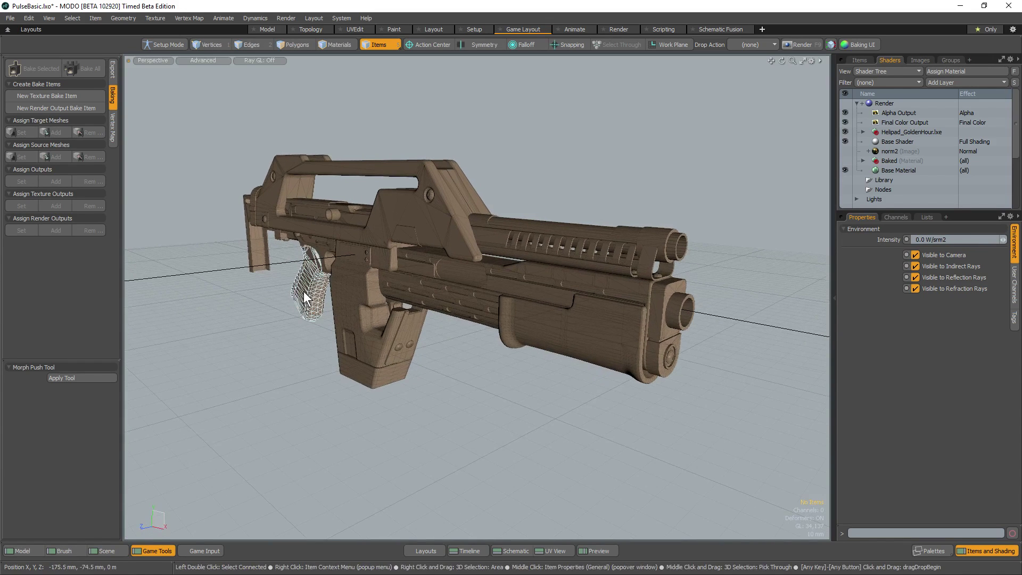
{"action": "left_click_drag", "start_coordinate": [385, 260], "coordinate": [403, 283], "text": "ctrl+alt"}
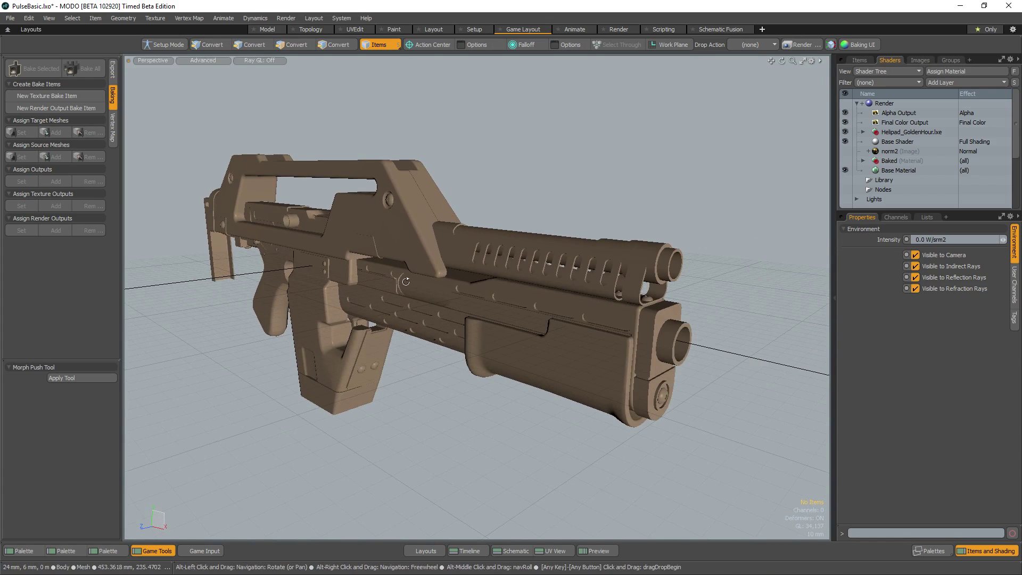
{"action": "left_click_drag", "start_coordinate": [406, 281], "coordinate": [465, 274], "text": "alt"}
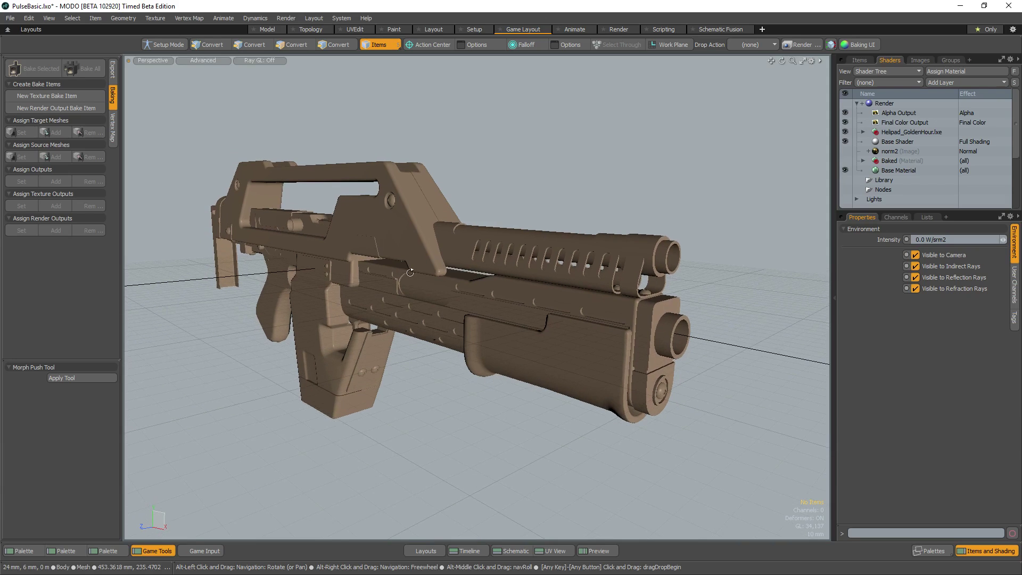
Set the radiant exitance of the Sunlight under Environment_Orientation to 0 W/srm2
{"action": "scroll", "coordinate": [880, 207], "scroll_direction": "down", "scroll_amount": 2}
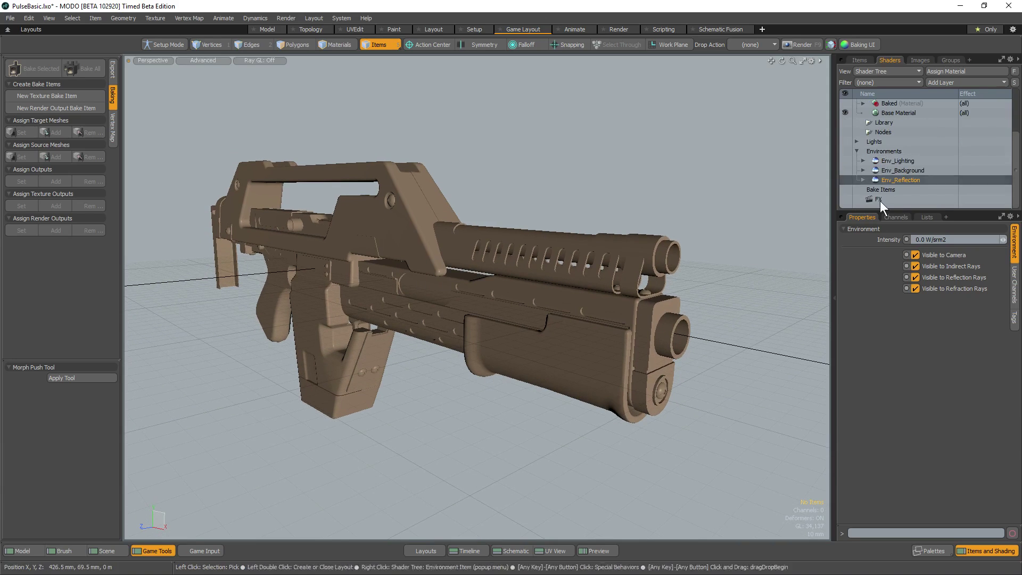
{"action": "left_click", "coordinate": [890, 181]}
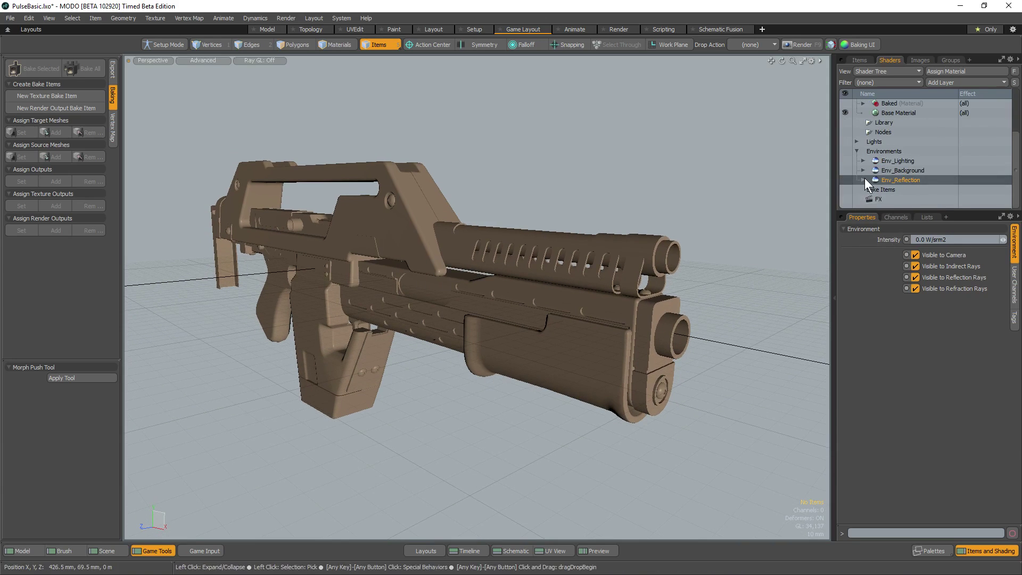
{"action": "left_click", "coordinate": [860, 60]}
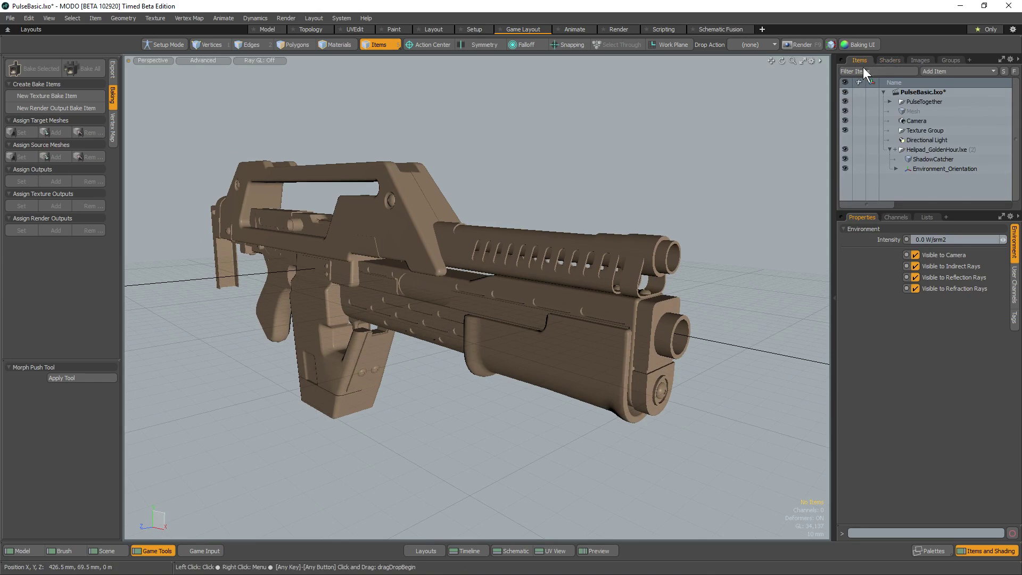
{"action": "left_click", "coordinate": [889, 150]}
{"action": "left_click", "coordinate": [896, 169]}
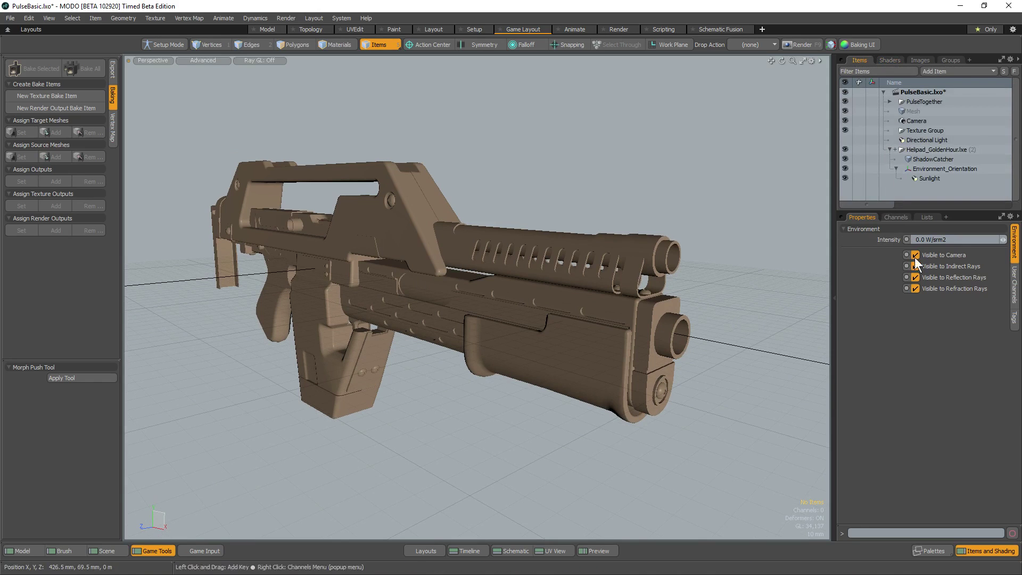
{"action": "left_click", "coordinate": [927, 180]}
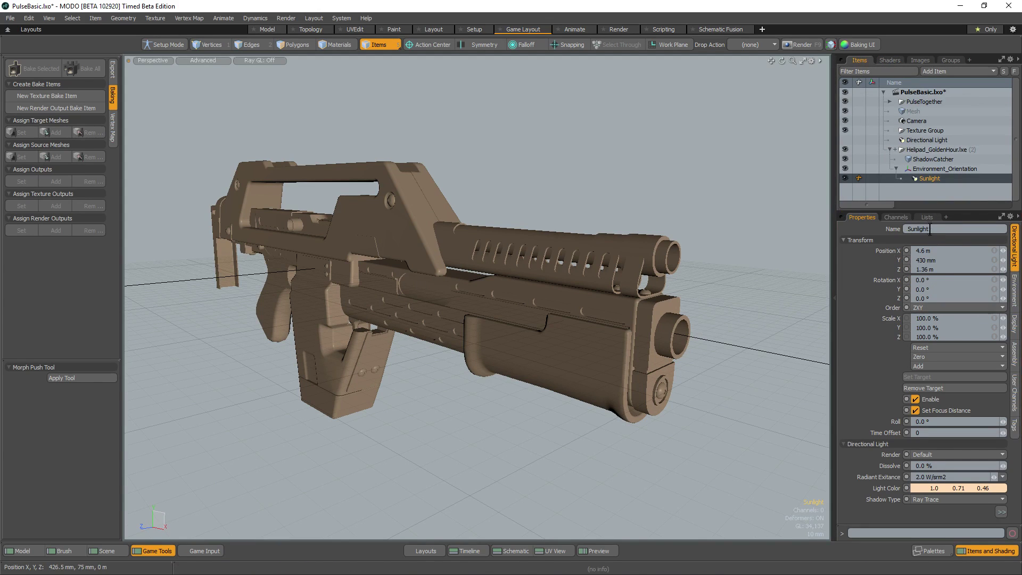
{"action": "left_click", "coordinate": [939, 477]}
{"action": "type", "text": "0"}
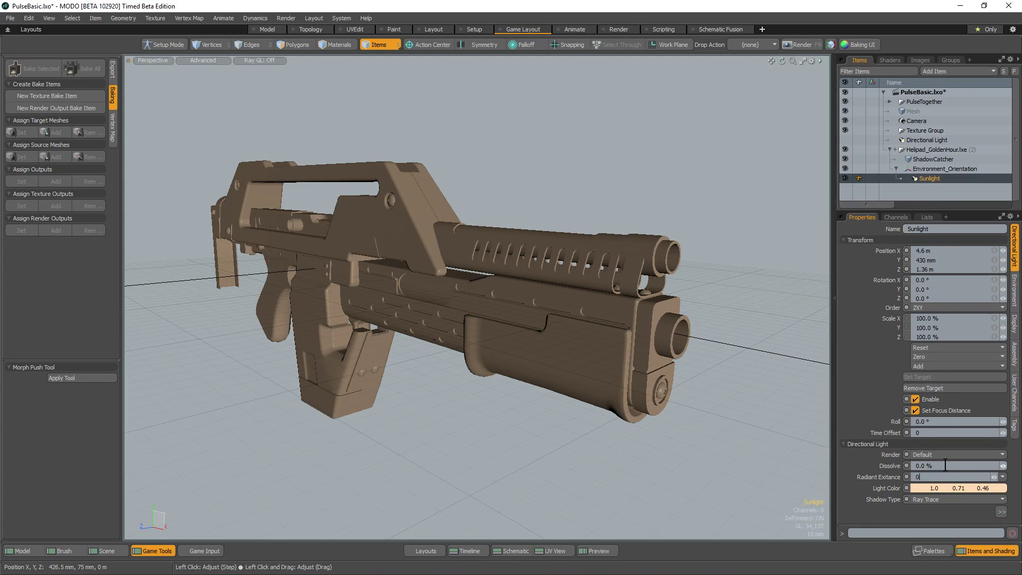
{"action": "key", "text": "Return"}
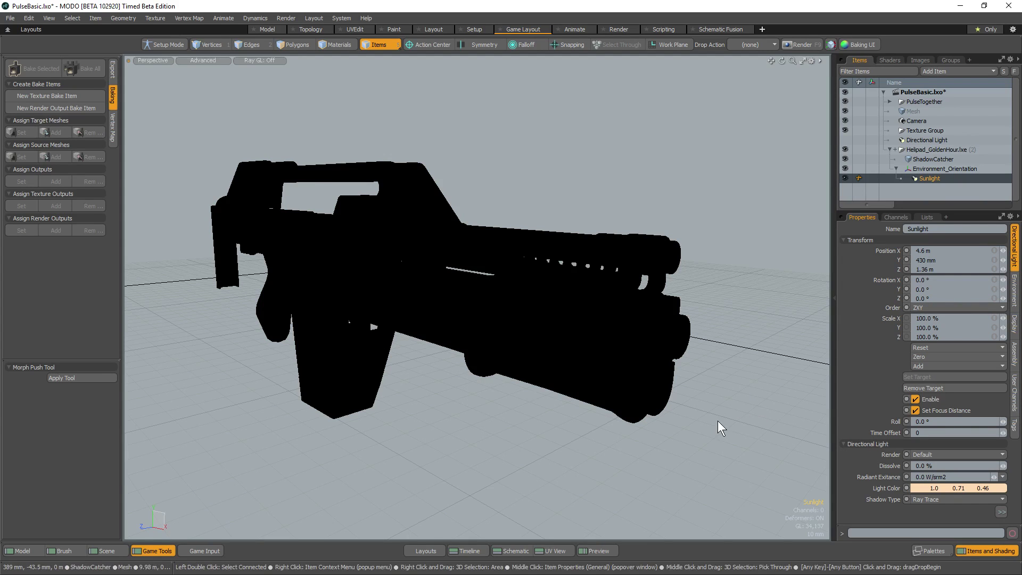
Set the 3D viewport's lighting to Scene + Environment and its background to Environment
{"action": "left_click", "coordinate": [810, 61]}
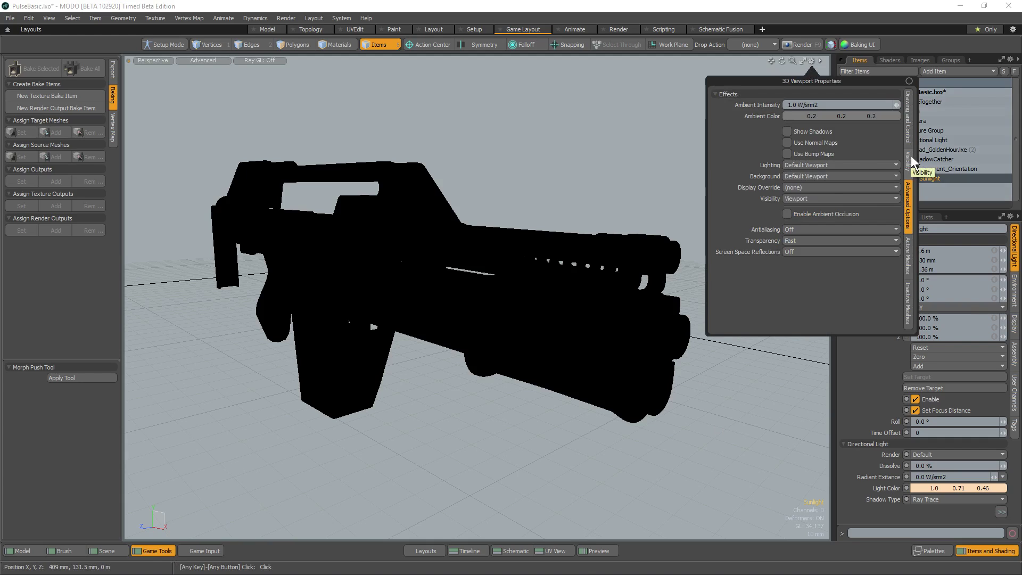
{"action": "left_click", "coordinate": [844, 164]}
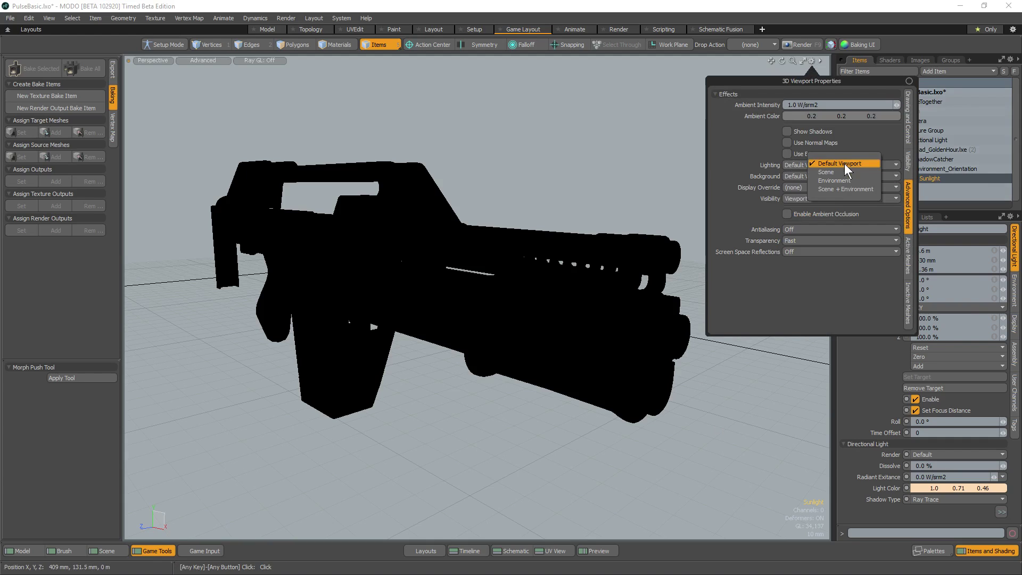
{"action": "left_click", "coordinate": [840, 186]}
{"action": "left_click", "coordinate": [823, 176]}
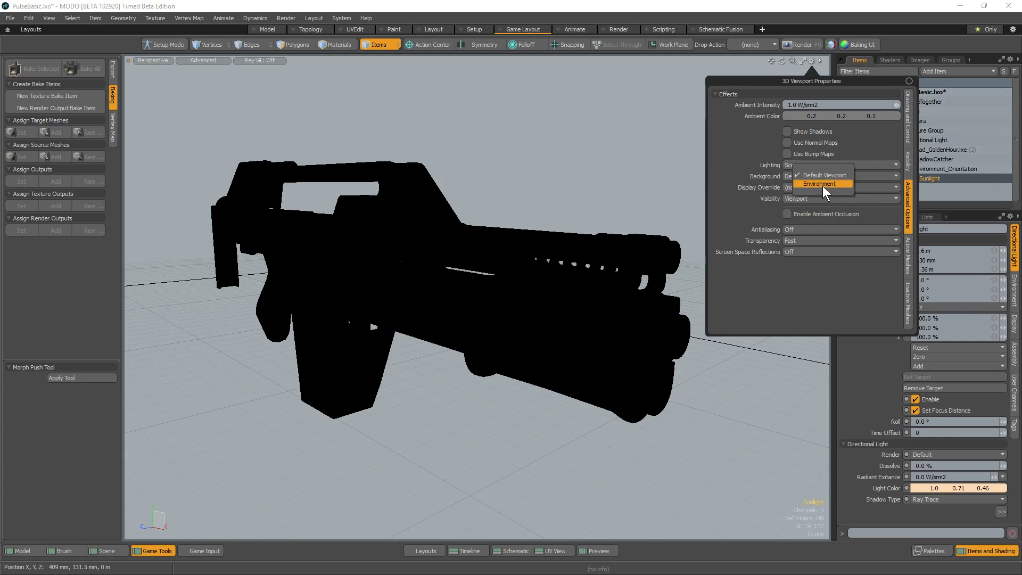
{"action": "left_click", "coordinate": [822, 185]}
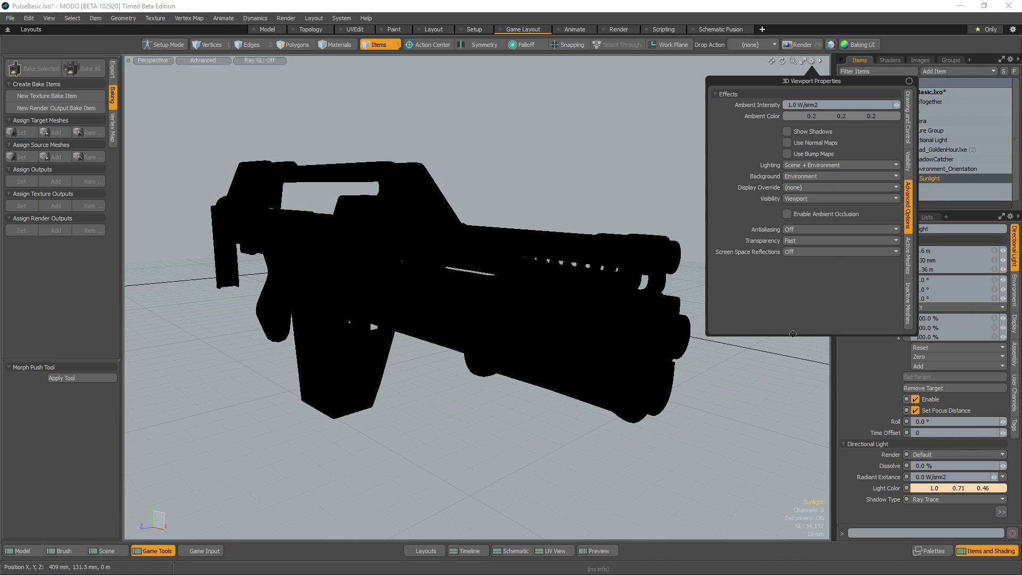
{"action": "left_click", "coordinate": [774, 358]}
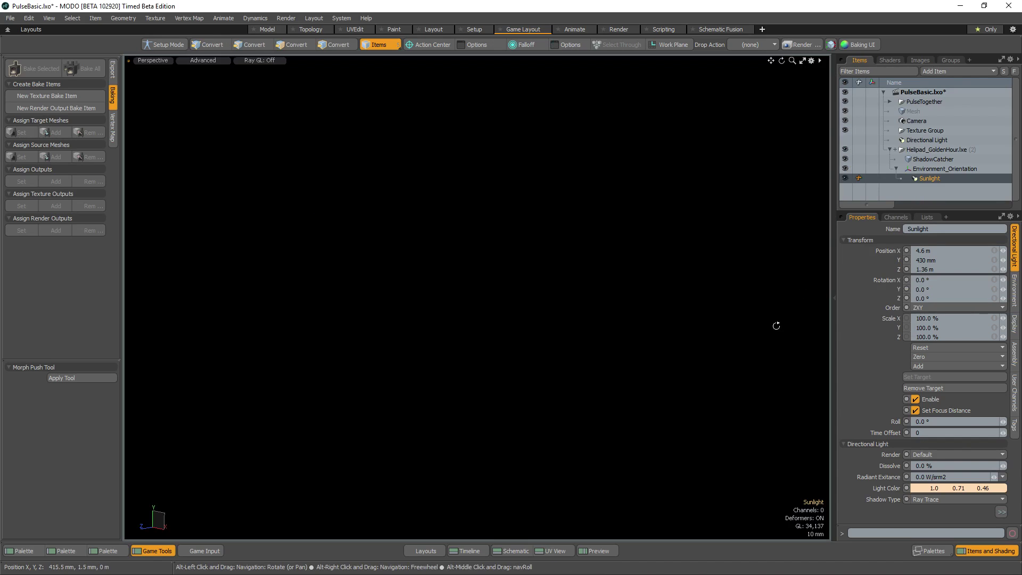
Expand the Env_Reflection environment in the shader tree and set its intensity to 1.0 W/srm2
{"action": "left_click", "coordinate": [889, 58]}
{"action": "left_click", "coordinate": [863, 179]}
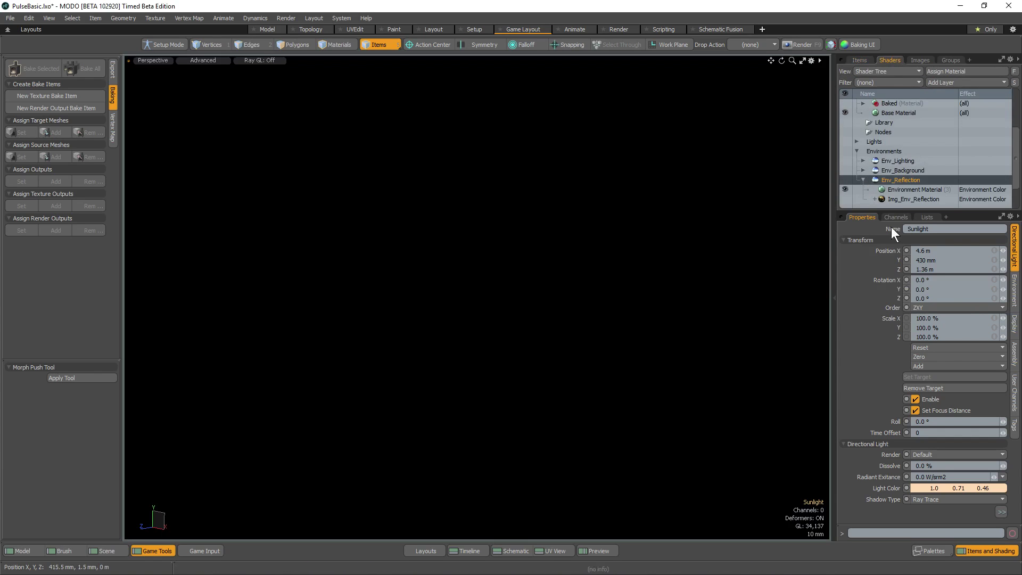
{"action": "left_click", "coordinate": [1014, 290]}
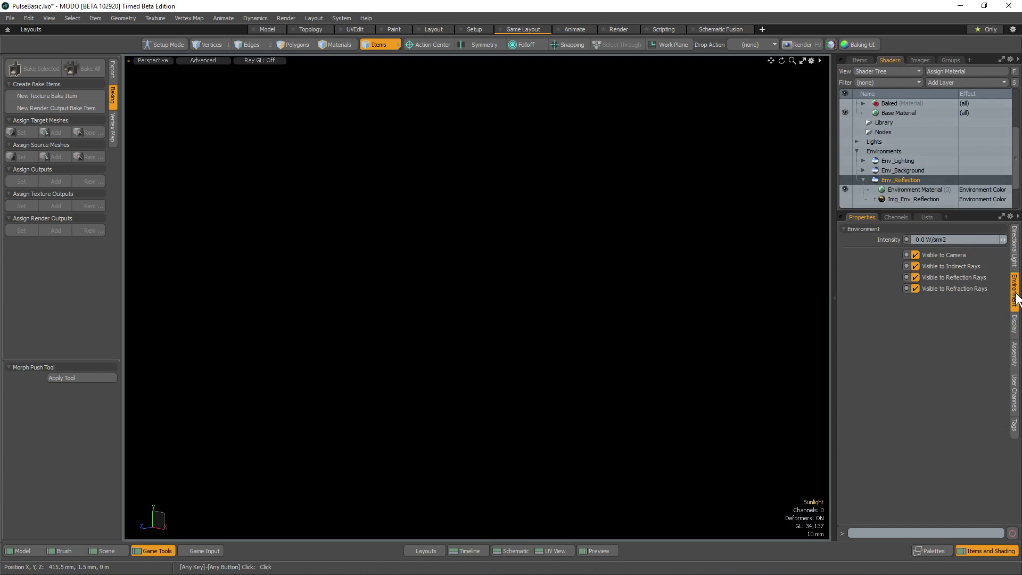
{"action": "left_click", "coordinate": [955, 239]}
{"action": "type", "text": "1"}
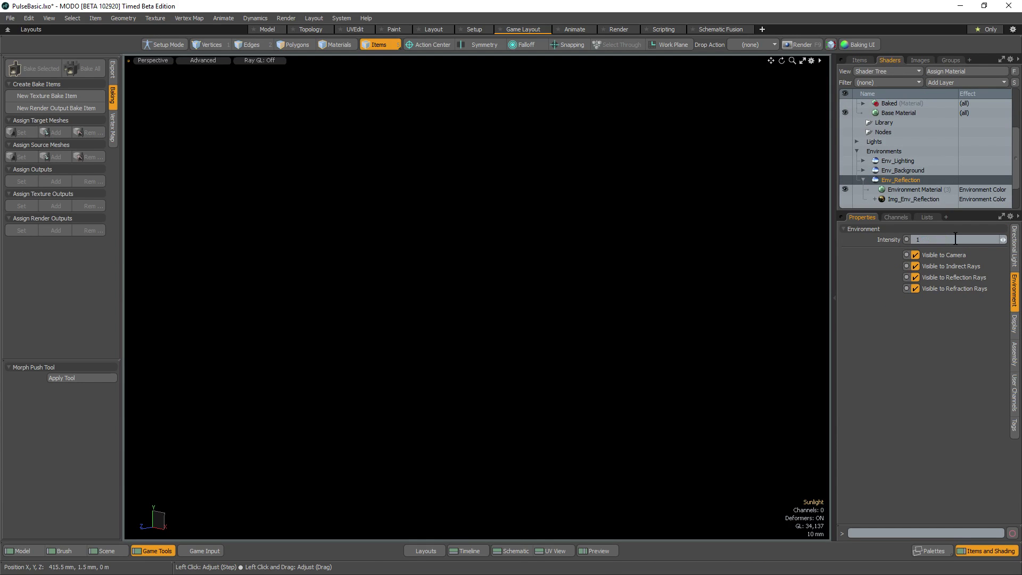
{"action": "key", "text": "Return"}
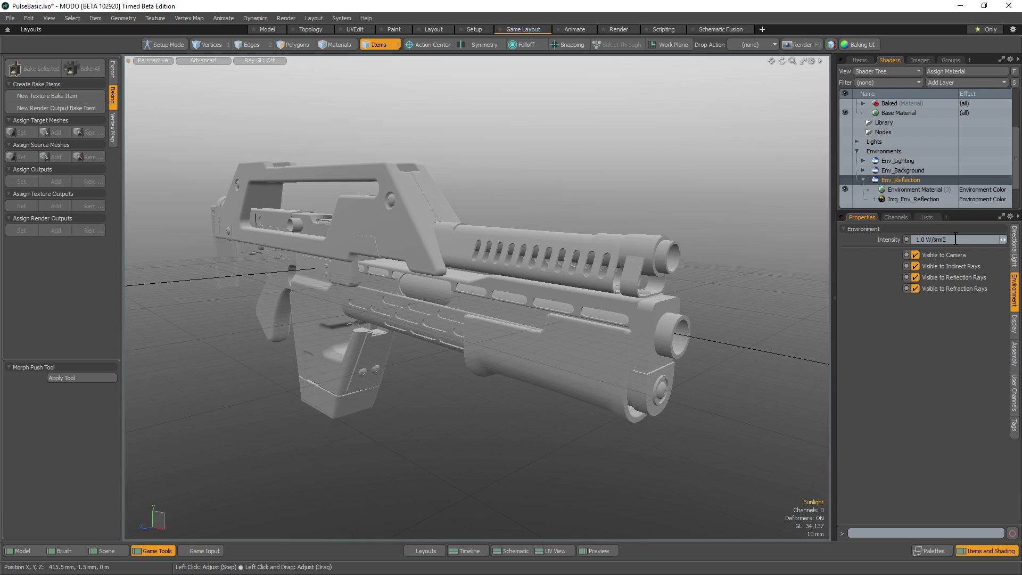
Make the Img_Env_Reflection image visible under Env_Reflection in place of its Environment Material
{"action": "mouse_move", "coordinate": [579, 231]}
{"action": "left_mouse_down", "text": "alt"}
{"action": "mouse_move", "coordinate": [333, 275]}
{"action": "mouse_move", "coordinate": [622, 294]}
{"action": "mouse_move", "coordinate": [577, 313]}
{"action": "mouse_move", "coordinate": [565, 246]}
{"action": "left_mouse_up", "text": "alt"}
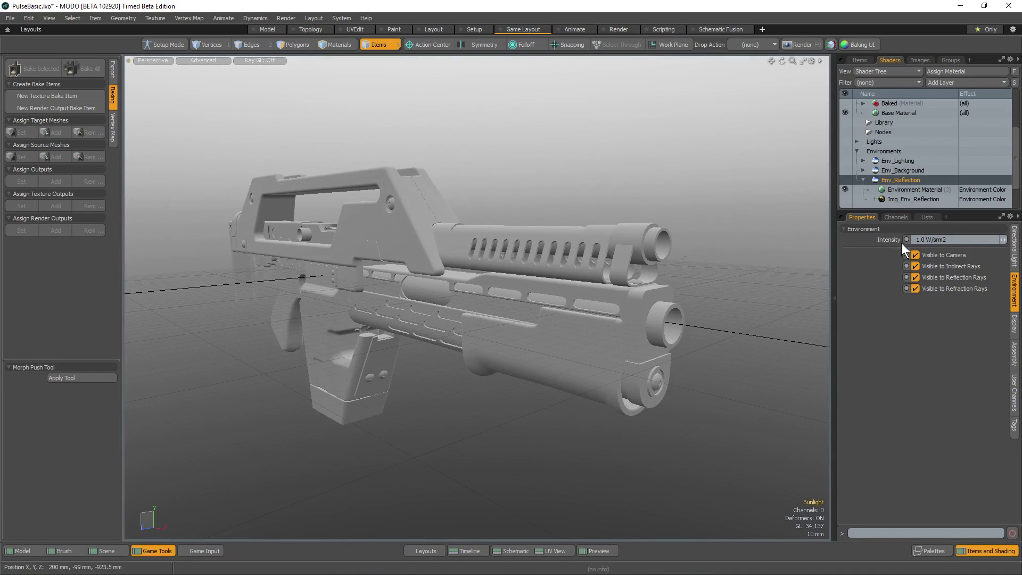
{"action": "left_click", "coordinate": [845, 198]}
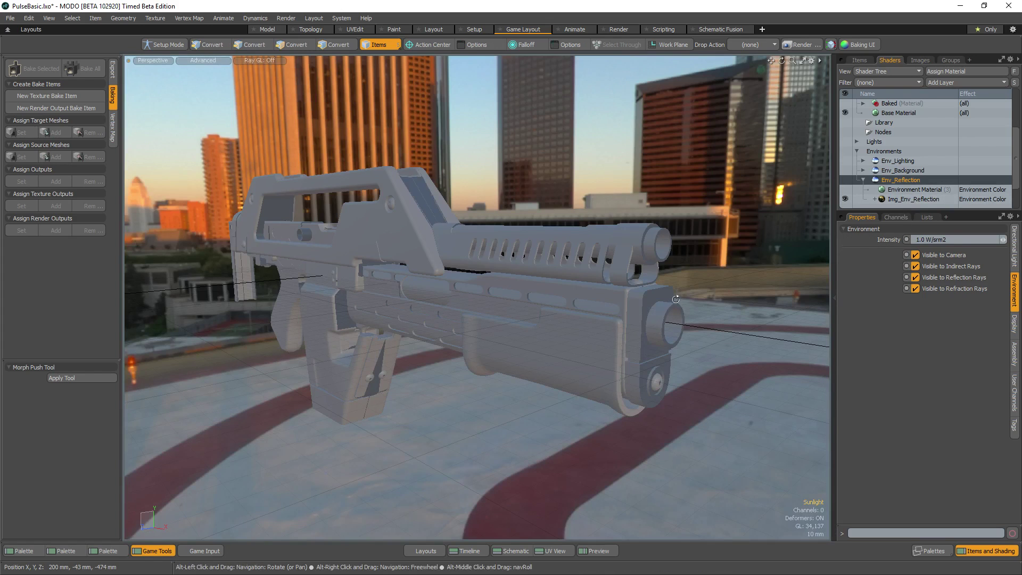
{"action": "left_click_drag", "start_coordinate": [675, 299], "coordinate": [679, 305], "text": "alt"}
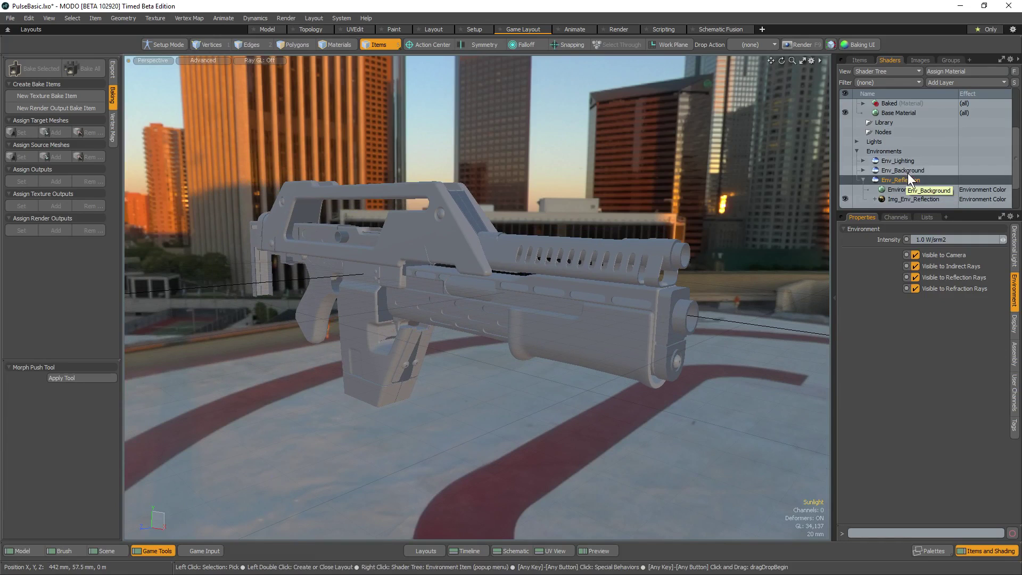
Select the norm2 image in the shader tree, enable Use Normal Maps for the 3D viewport, and inspect the rifle's surface detail up close
{"action": "scroll", "coordinate": [905, 171], "scroll_direction": "up", "scroll_amount": 3}
{"action": "left_click", "coordinate": [890, 152]}
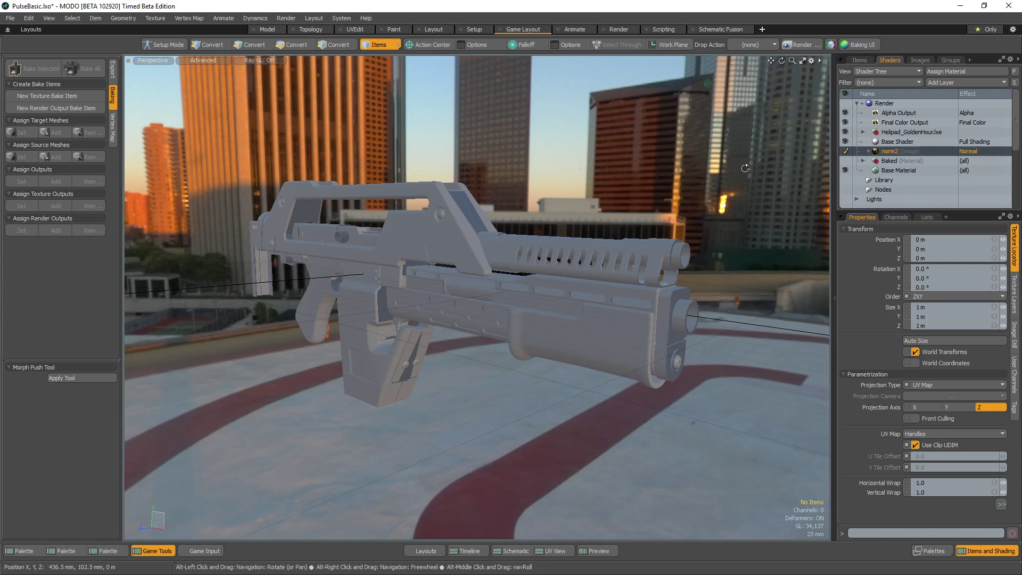
{"action": "left_click_drag", "start_coordinate": [741, 162], "coordinate": [737, 162], "text": "alt"}
{"action": "left_click", "coordinate": [809, 61]}
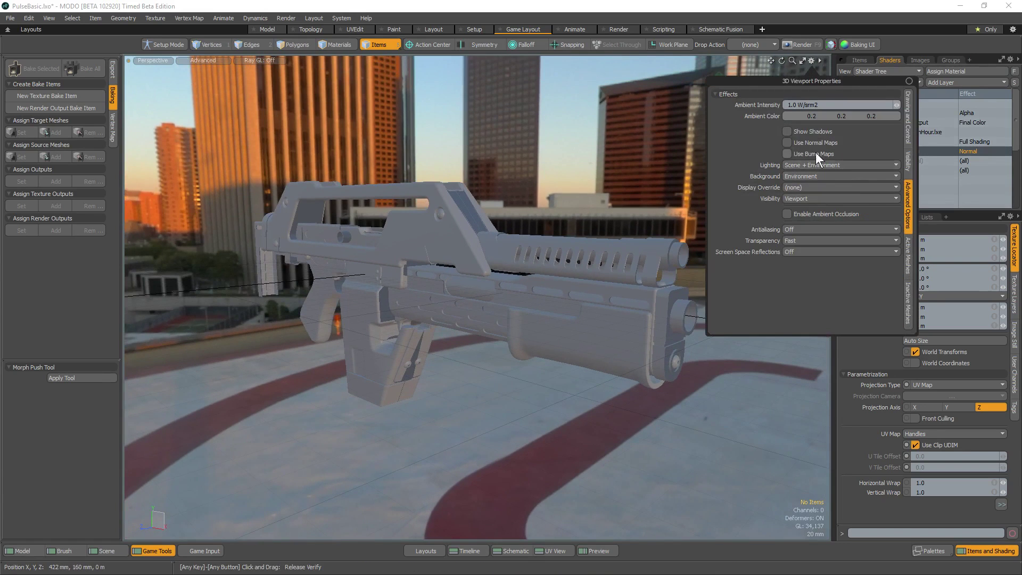
{"action": "left_click", "coordinate": [786, 143]}
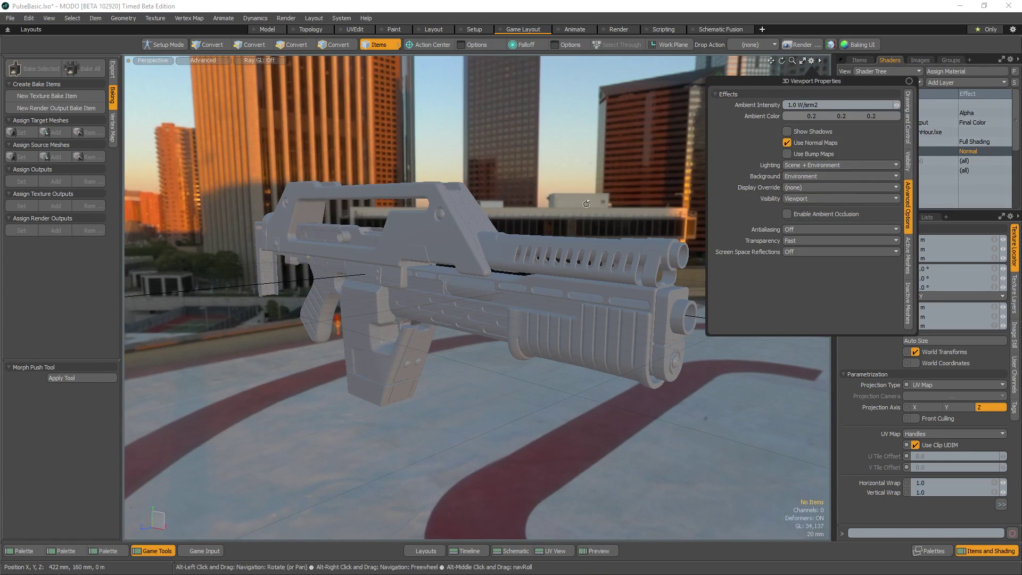
{"action": "left_click_drag", "start_coordinate": [687, 213], "coordinate": [581, 218], "text": "alt"}
{"action": "scroll", "coordinate": [693, 326], "scroll_direction": "up", "scroll_amount": 5}
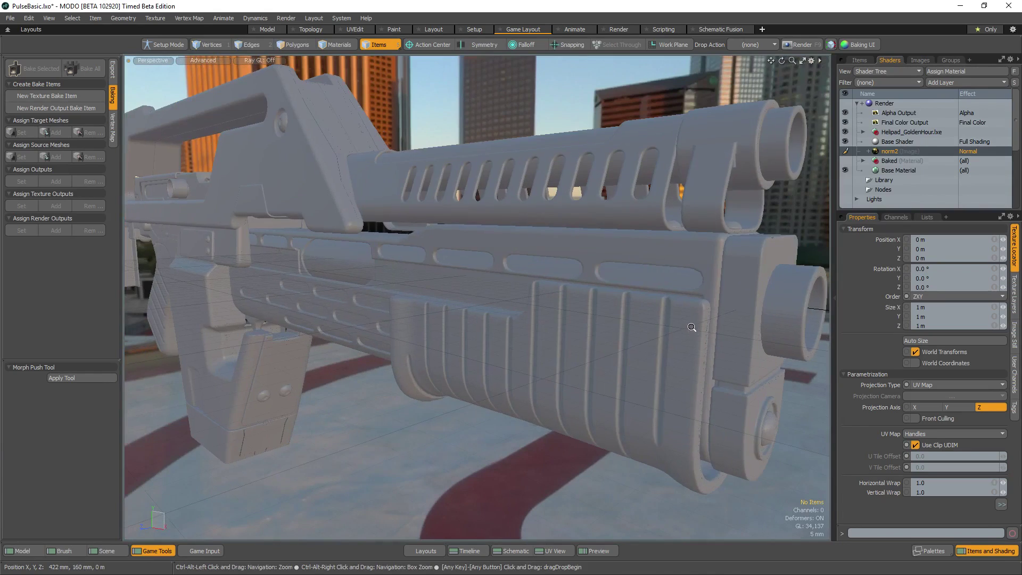
{"action": "left_click_drag", "start_coordinate": [683, 198], "coordinate": [663, 275], "text": "alt"}
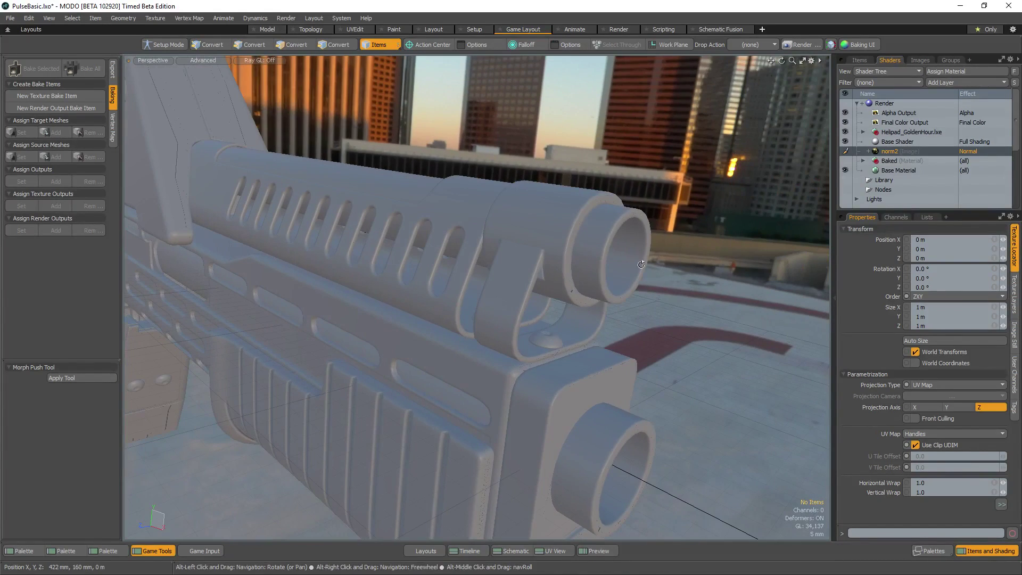
{"action": "left_click_drag", "start_coordinate": [614, 243], "coordinate": [544, 257], "text": "ctrl+alt"}
{"action": "left_click_drag", "start_coordinate": [544, 256], "coordinate": [520, 251], "text": "alt"}
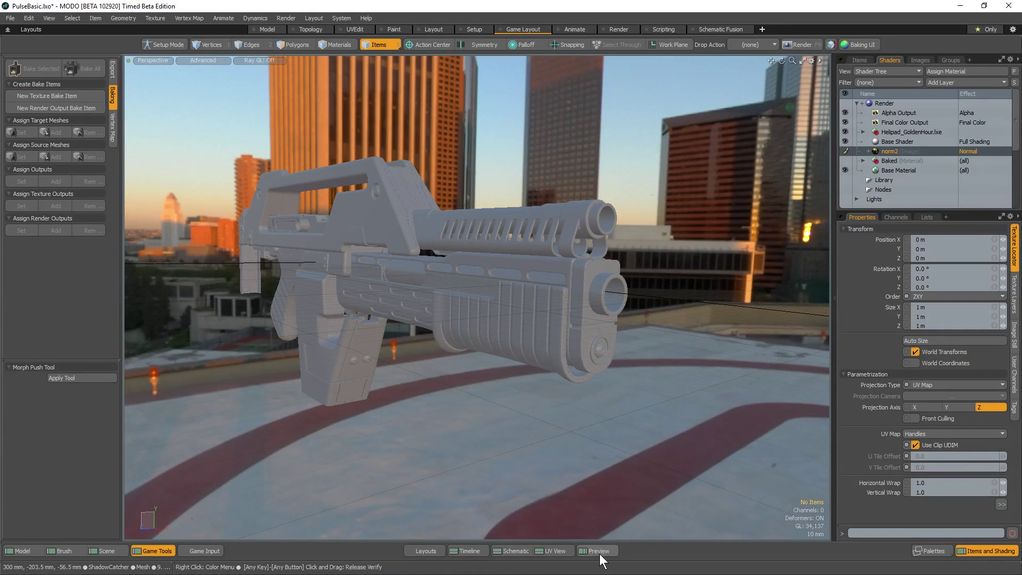
Show the Preview render beside the perspective viewport and frame the whole rifle in the viewport for comparison
{"action": "left_click", "coordinate": [593, 551]}
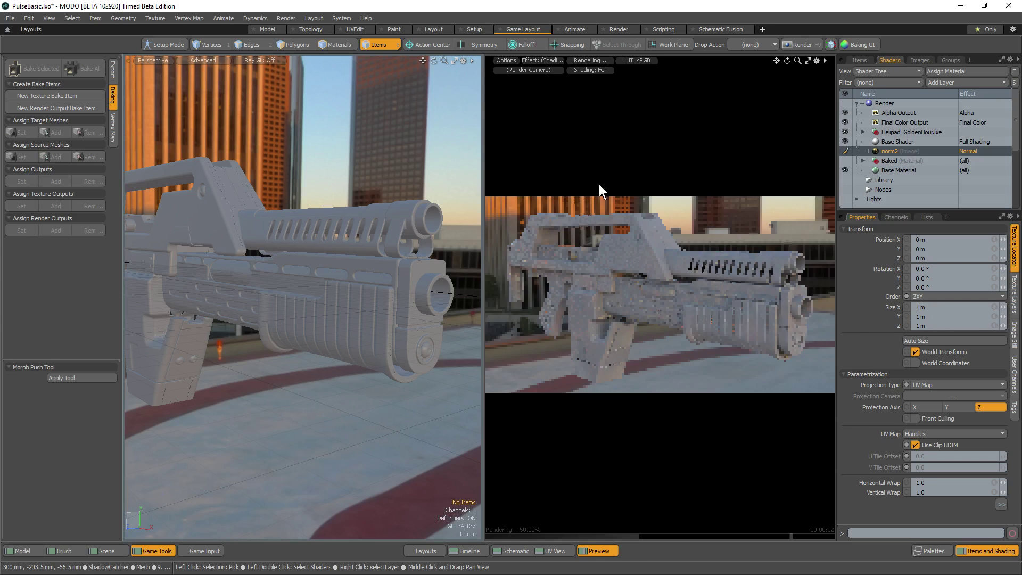
{"action": "mouse_move", "coordinate": [381, 294]}
{"action": "left_mouse_down", "text": "ctrl+alt"}
{"action": "mouse_move", "coordinate": [330, 309]}
{"action": "mouse_move", "coordinate": [375, 319]}
{"action": "mouse_move", "coordinate": [375, 284]}
{"action": "left_mouse_up", "text": "ctrl+alt"}
{"action": "left_click_drag", "start_coordinate": [374, 284], "coordinate": [378, 283], "text": "alt+shift"}
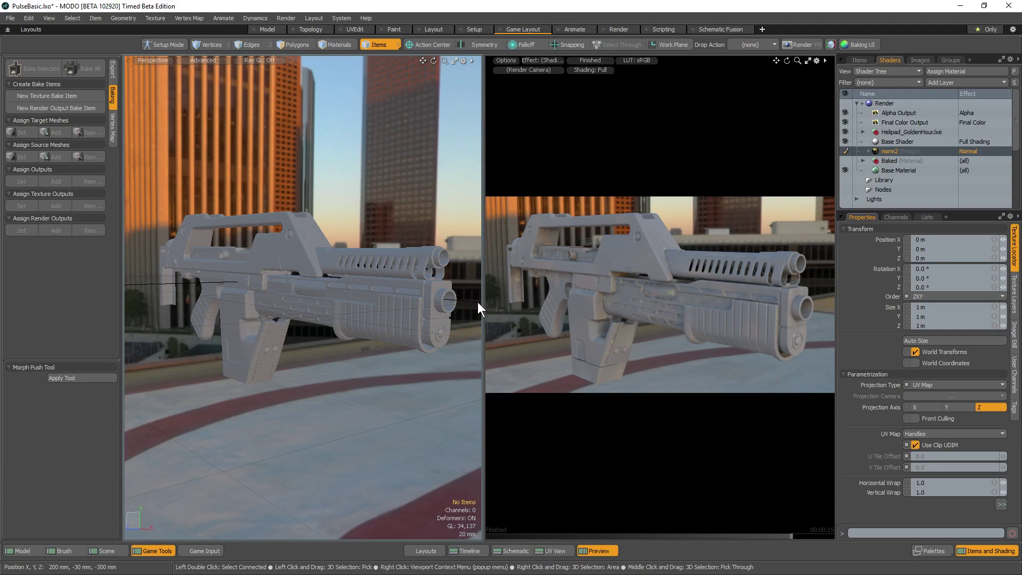
Set the radiant exitance of the Sunlight under Environment_Orientation to 2.0 W/srm2
{"action": "left_click", "coordinate": [858, 60]}
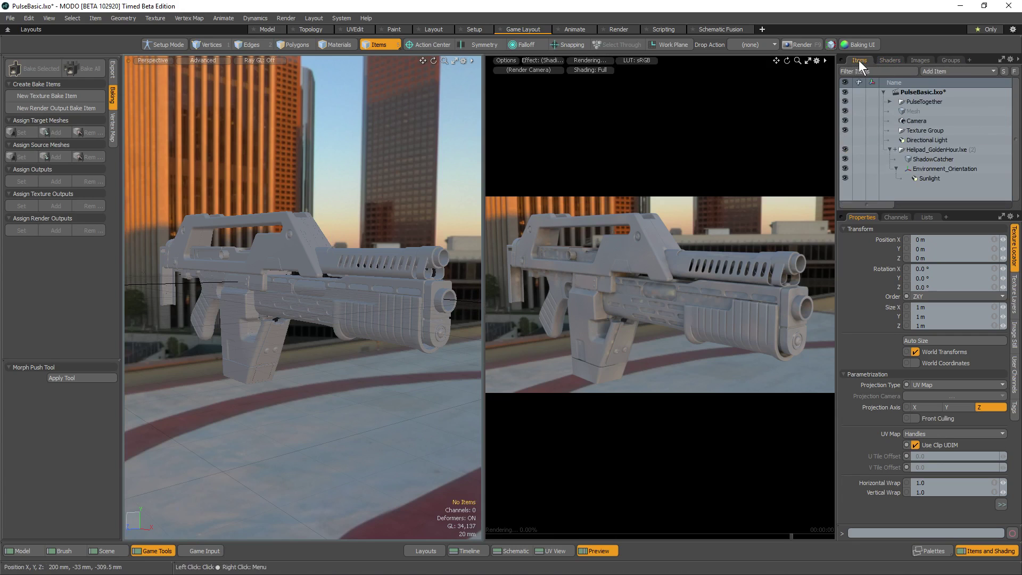
{"action": "left_click", "coordinate": [930, 177]}
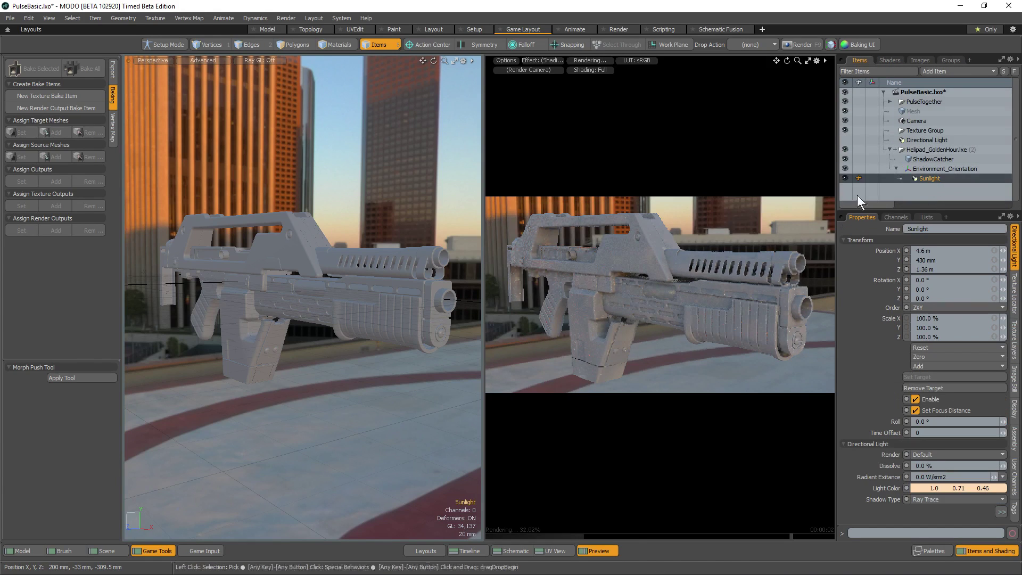
{"action": "left_click", "coordinate": [927, 476]}
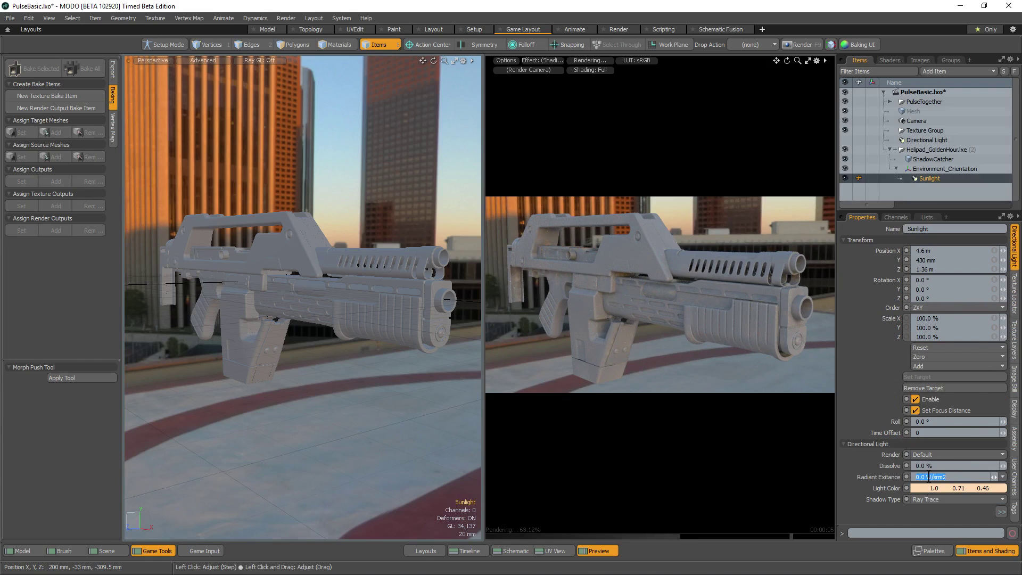
{"action": "type", "text": "2"}
{"action": "key", "text": "Return"}
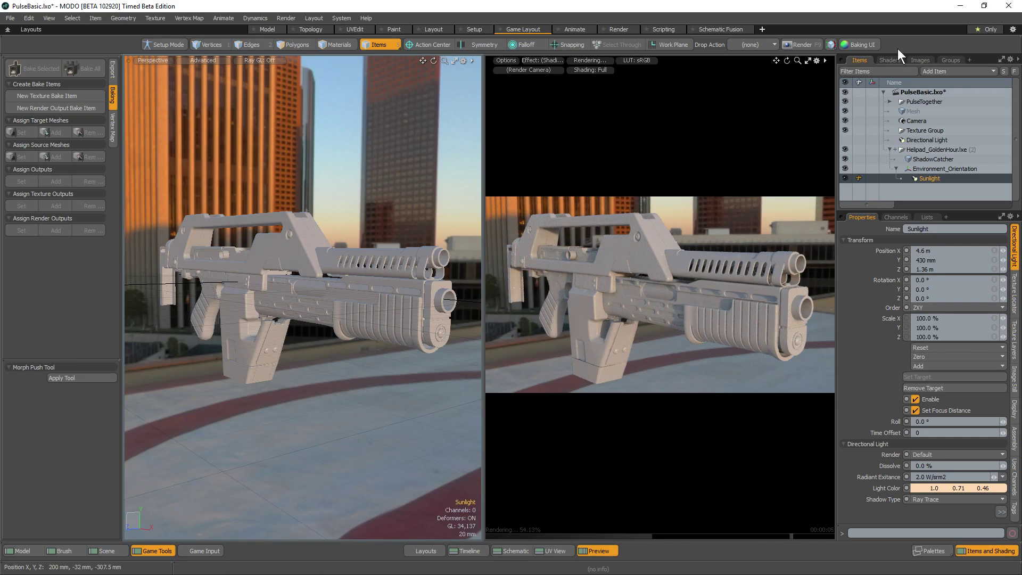
Enable Show Shadows and Use Bump Maps in the 3D viewport's advanced options and frame the rifle slightly closer
{"action": "left_click", "coordinate": [464, 61]}
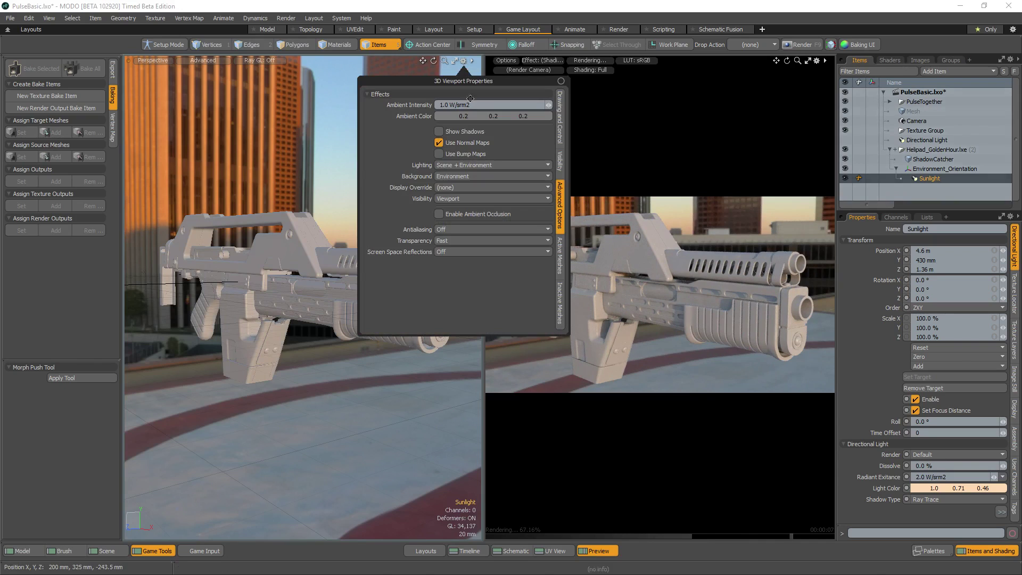
{"action": "left_click", "coordinate": [438, 131]}
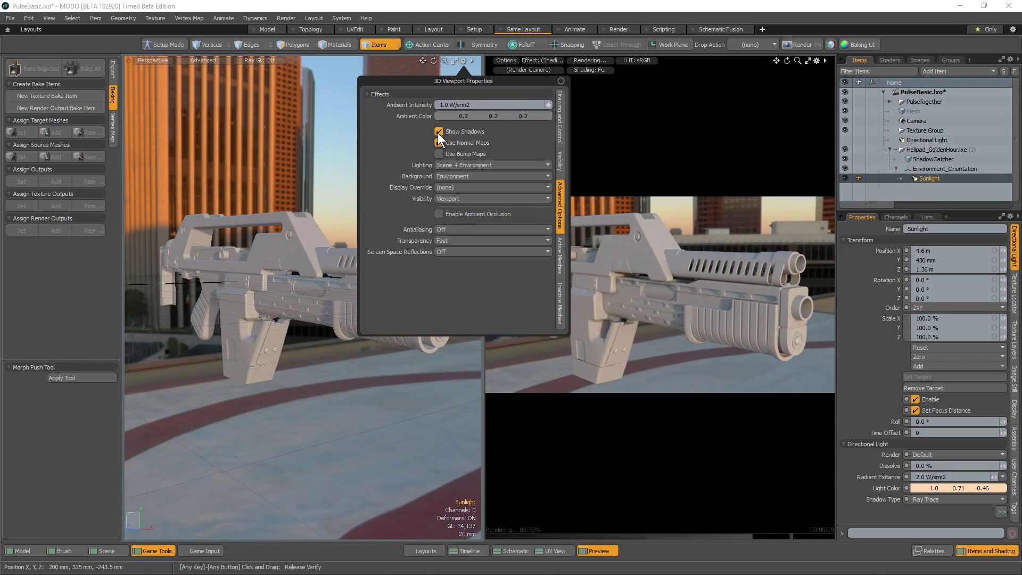
{"action": "left_click", "coordinate": [439, 154]}
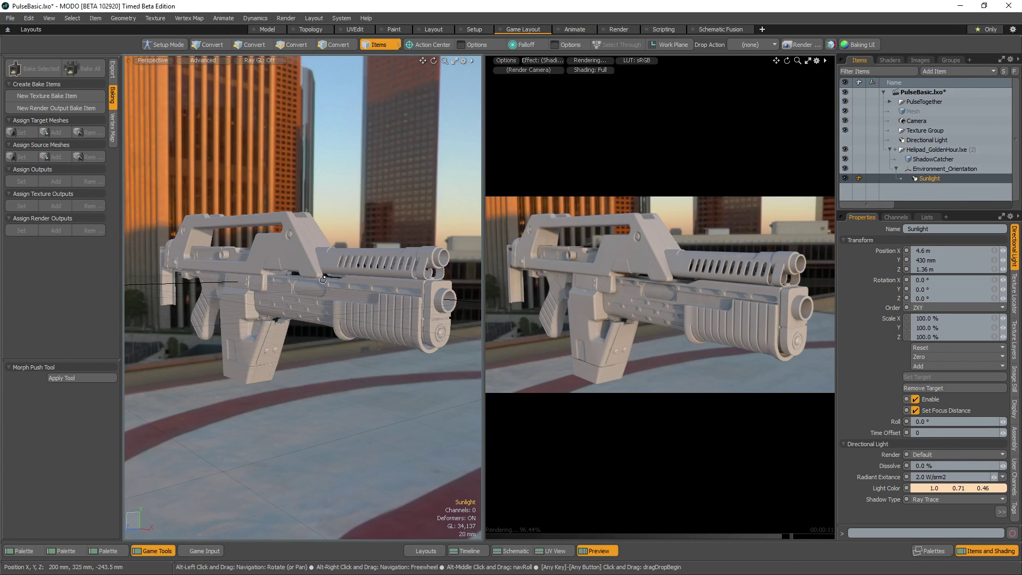
{"action": "mouse_move", "coordinate": [338, 295]}
{"action": "left_mouse_down", "text": "ctrl+alt"}
{"action": "mouse_move", "coordinate": [350, 296]}
{"action": "mouse_move", "coordinate": [337, 297]}
{"action": "left_mouse_up", "text": "ctrl+alt"}
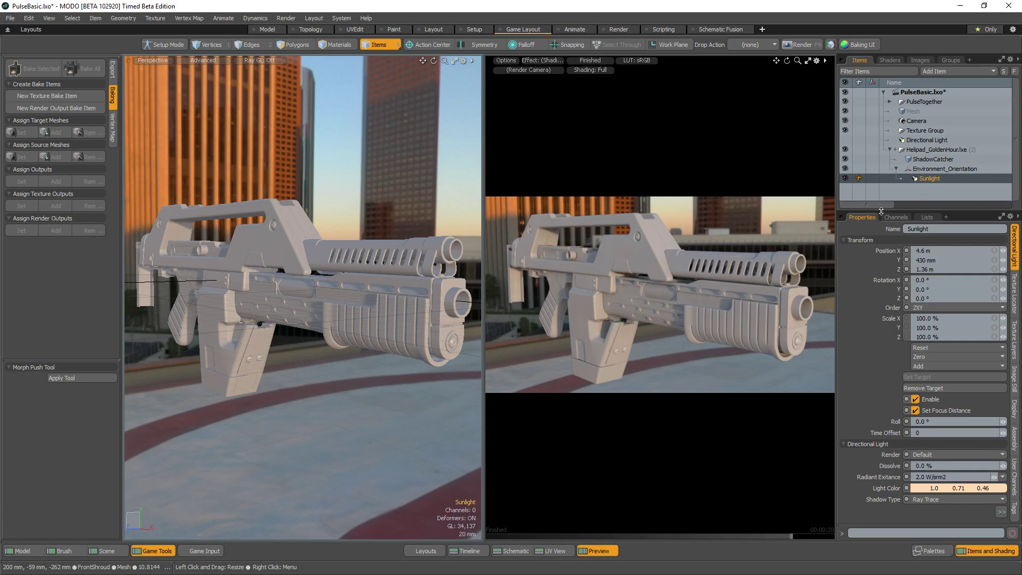
Enlarge the list area above the properties and expand the Baked material group in the shader tree
{"action": "left_click_drag", "start_coordinate": [881, 212], "coordinate": [880, 239]}
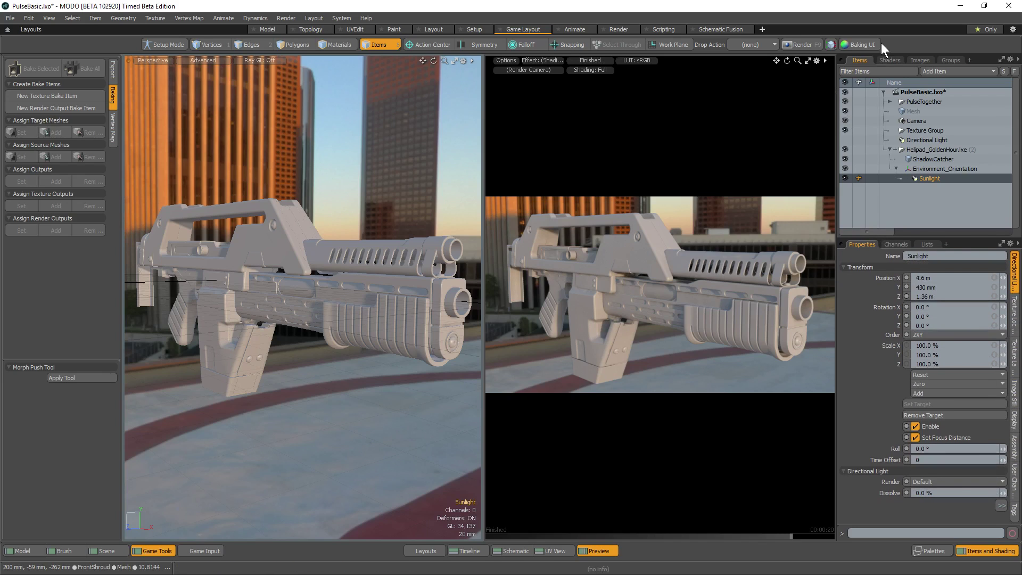
{"action": "left_click", "coordinate": [895, 61]}
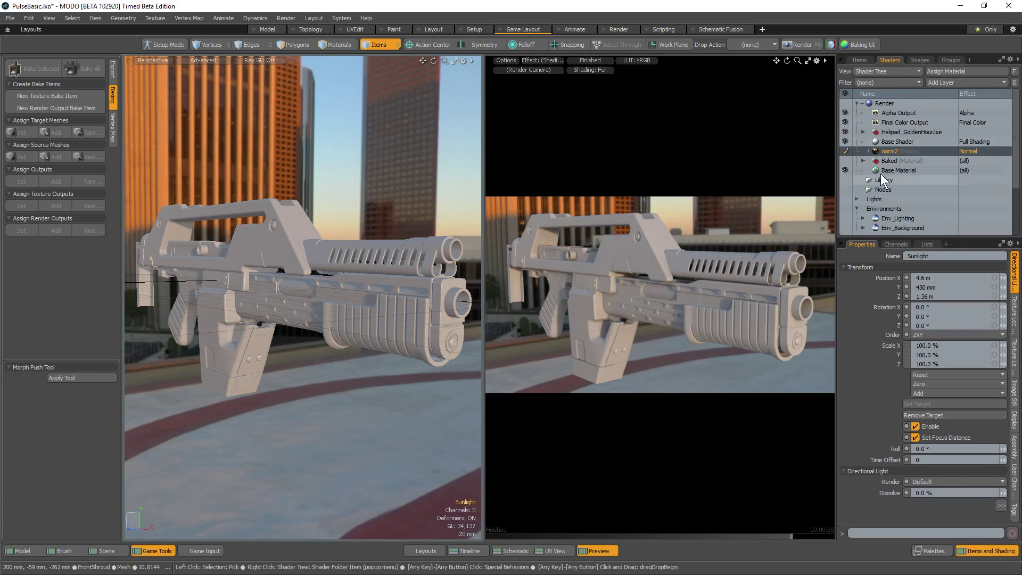
{"action": "left_click", "coordinate": [886, 160]}
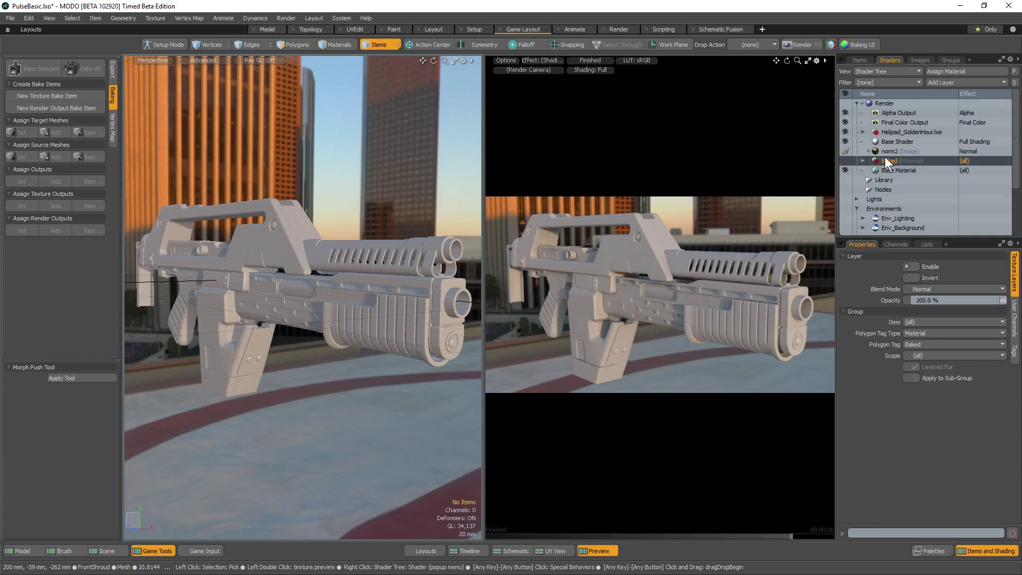
{"action": "left_click", "coordinate": [886, 151]}
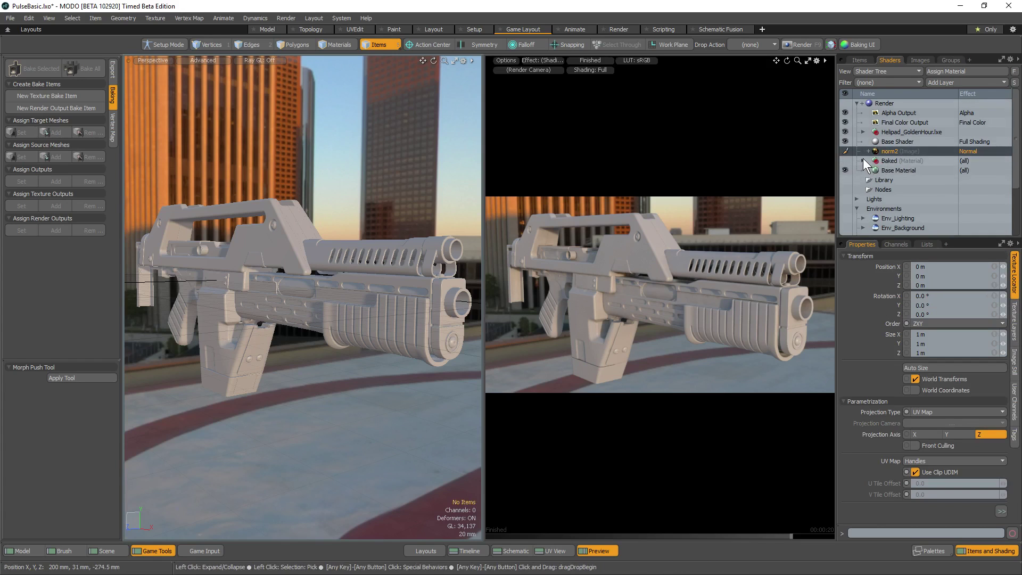
{"action": "left_click", "coordinate": [863, 159]}
{"action": "scroll", "coordinate": [886, 186], "scroll_direction": "down", "scroll_amount": 2}
Enable the Baked material group and its Unreal Material layer
{"action": "left_click", "coordinate": [900, 189]}
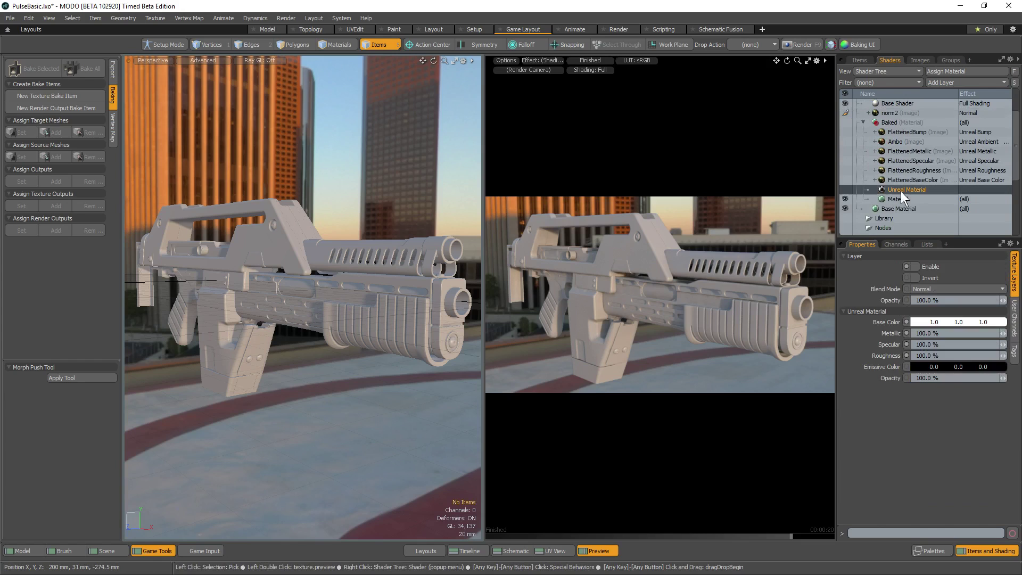
{"action": "left_click", "coordinate": [844, 189]}
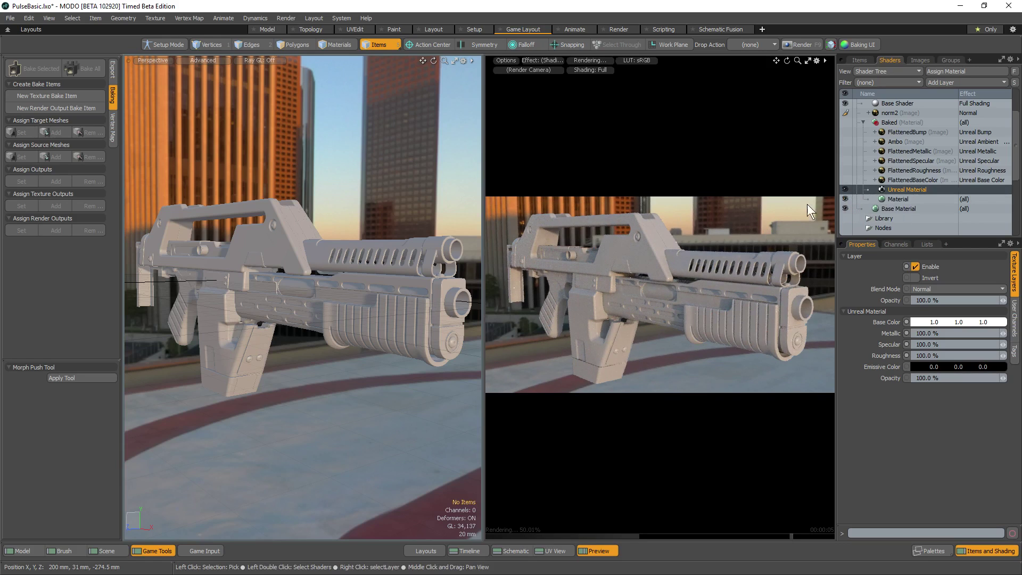
{"action": "left_click", "coordinate": [845, 189]}
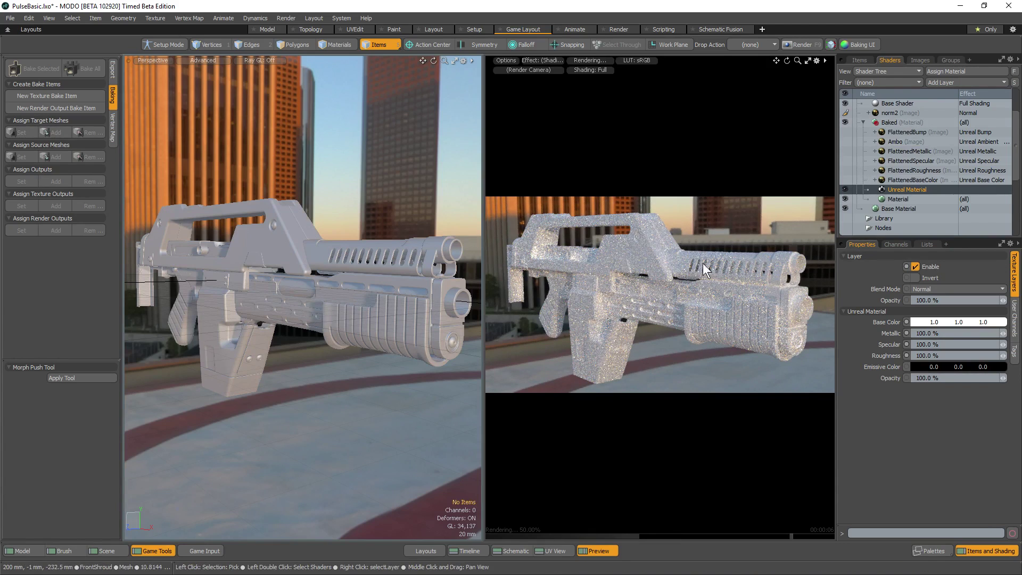
Enable the FlattenedBaseColor, FlattenedRoughness, FlattenedSpecular, FlattenedMetallic, FlattenedBump and Ambo layers in the Baked group and compare the viewport with the preview
{"action": "left_click", "coordinate": [848, 179]}
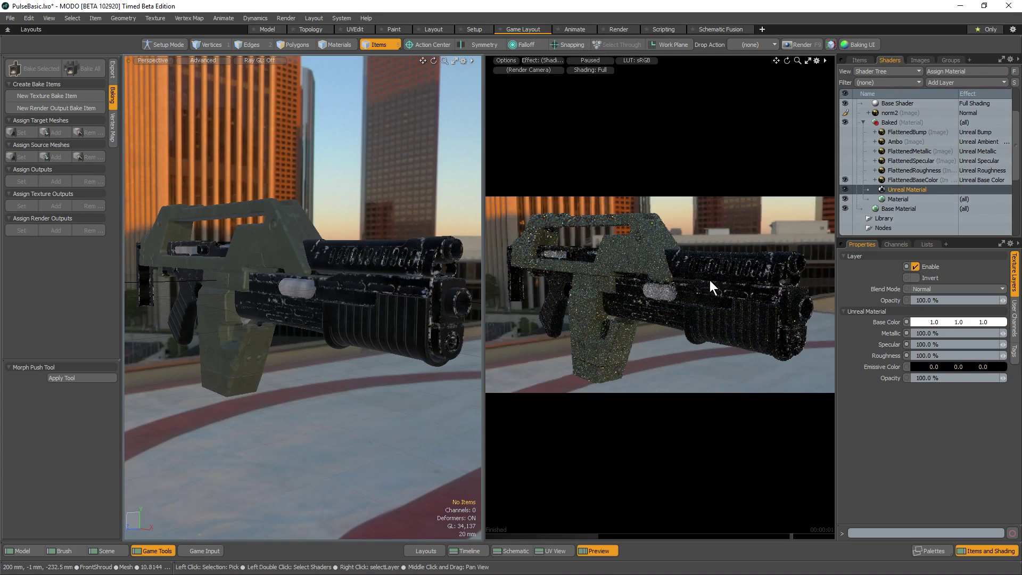
{"action": "left_click", "coordinate": [844, 171]}
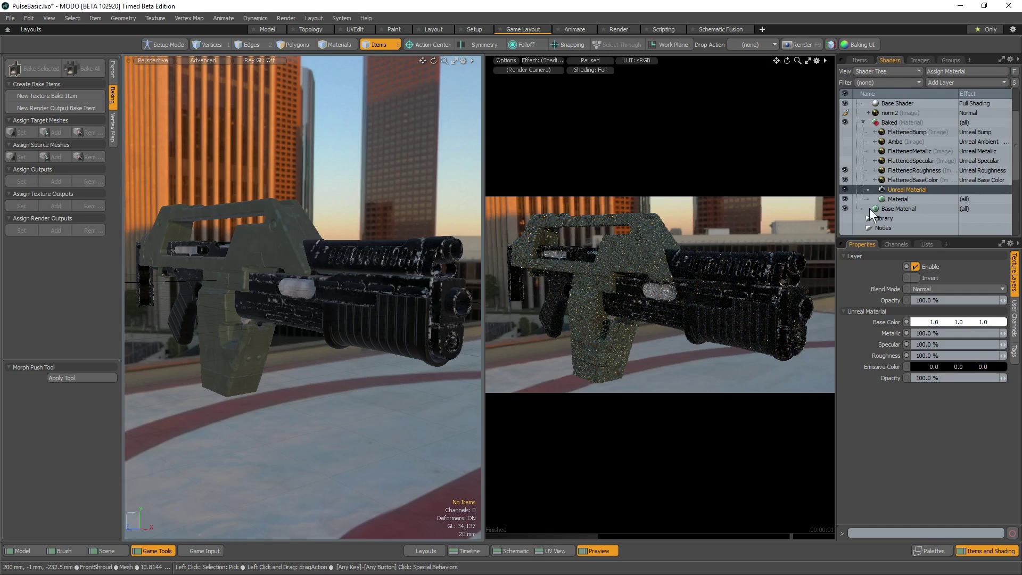
{"action": "left_click", "coordinate": [844, 161]}
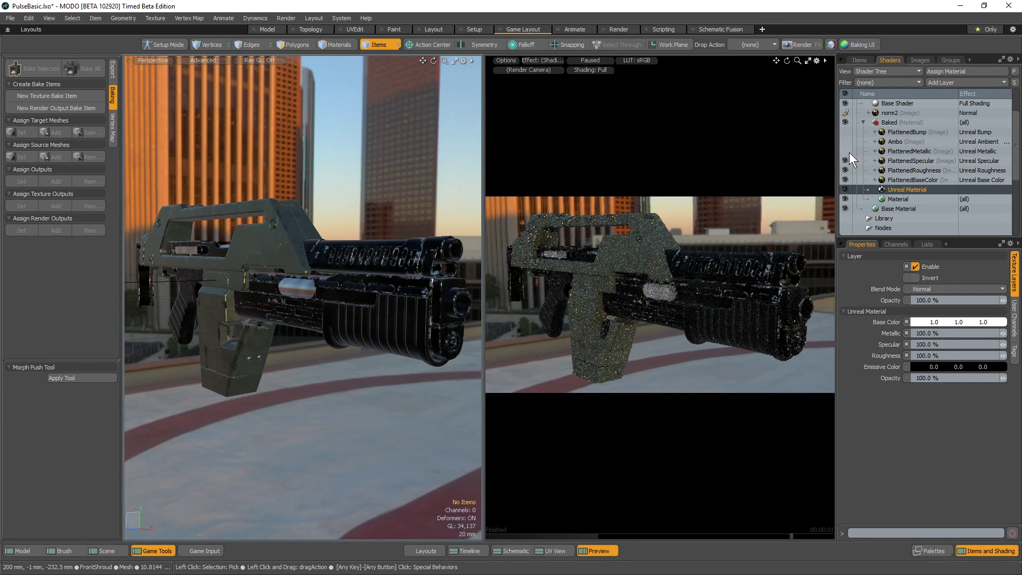
{"action": "left_click", "coordinate": [846, 151]}
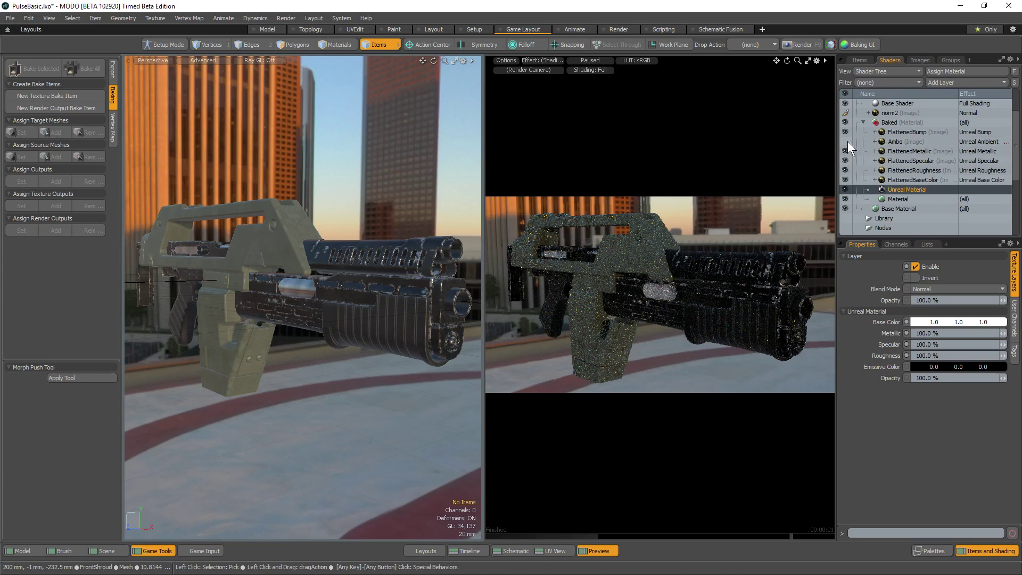
{"action": "left_click", "coordinate": [845, 141]}
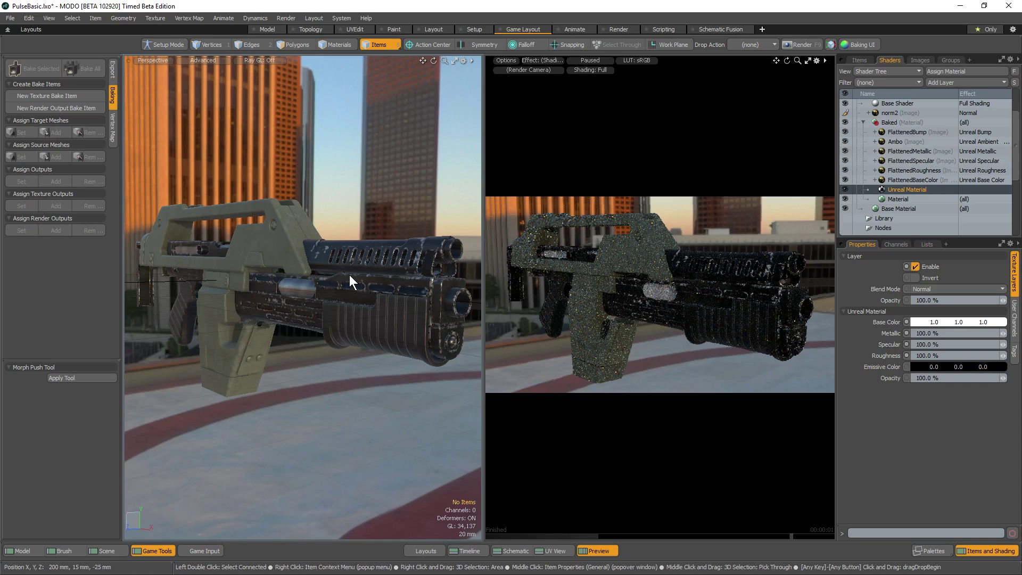
{"action": "left_click_drag", "start_coordinate": [365, 274], "coordinate": [384, 299], "text": "alt"}
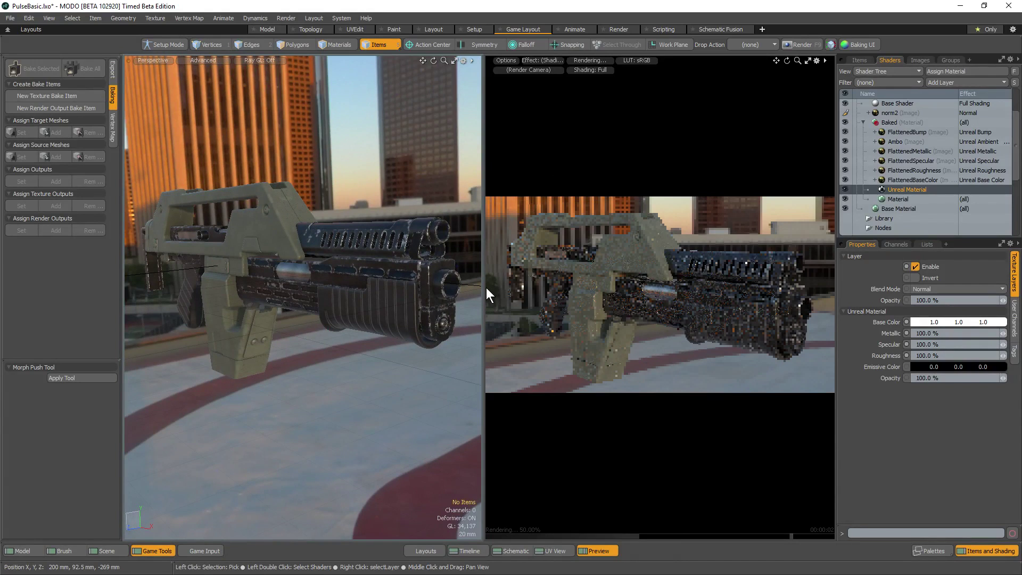
{"action": "left_click_drag", "start_coordinate": [383, 315], "coordinate": [379, 335], "text": "alt+shift"}
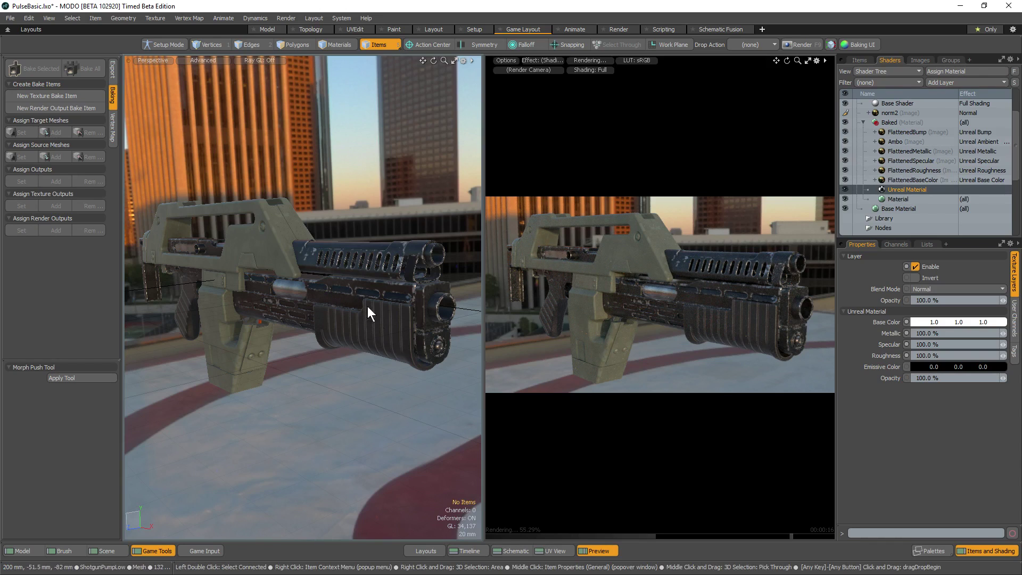
Rotate the PulseTogether group -90° about the X axis so the rifle lies on its side
{"action": "scroll", "coordinate": [383, 305], "scroll_direction": "down", "scroll_amount": 5}
{"action": "left_click_drag", "start_coordinate": [383, 305], "coordinate": [298, 290], "text": "alt"}
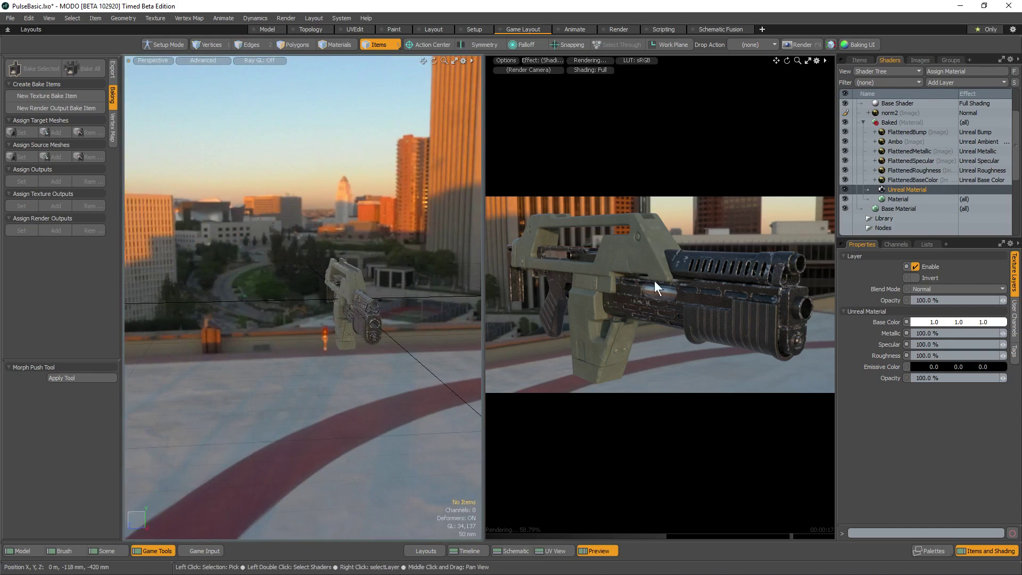
{"action": "left_click", "coordinate": [861, 60]}
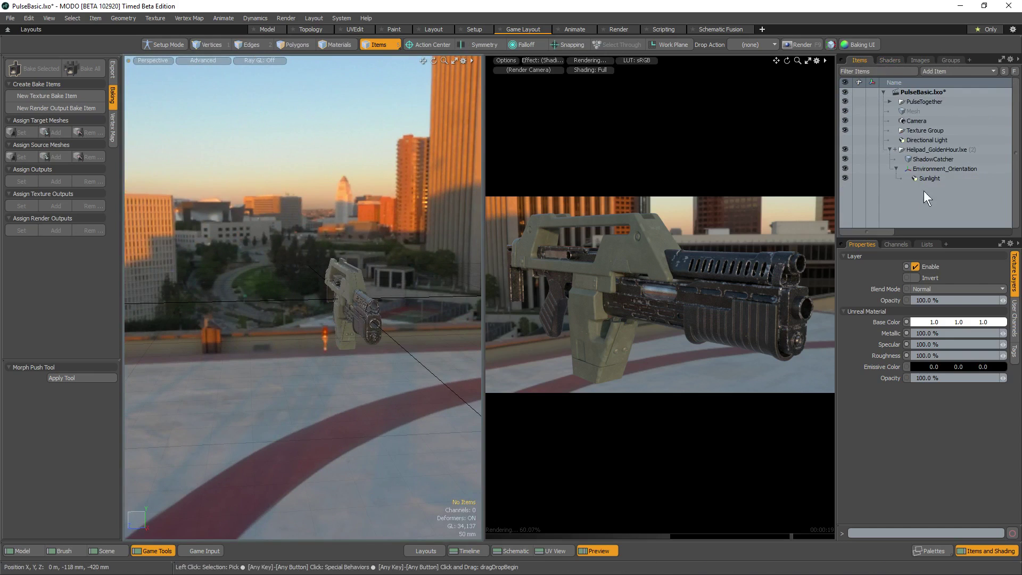
{"action": "left_click", "coordinate": [910, 104]}
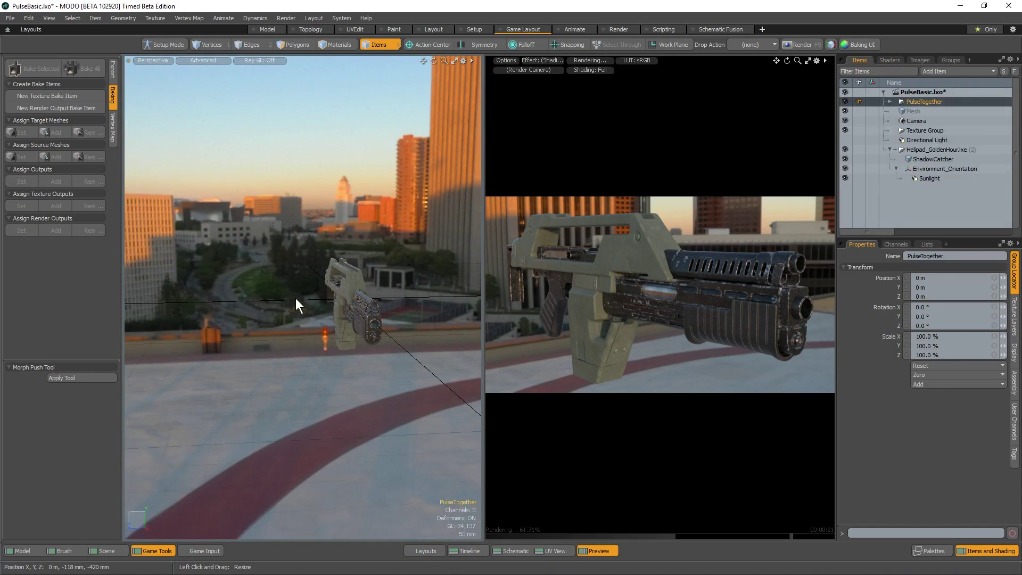
{"action": "key", "text": "e"}
{"action": "left_click_drag", "start_coordinate": [356, 289], "coordinate": [309, 479], "text": "ctrl+alt"}
Lower the PulseTogether group towards the helipad surface to a Y position of about -740 mm
{"action": "key", "text": "w"}
{"action": "left_click_drag", "start_coordinate": [670, 425], "coordinate": [739, 364], "text": "alt+shift"}
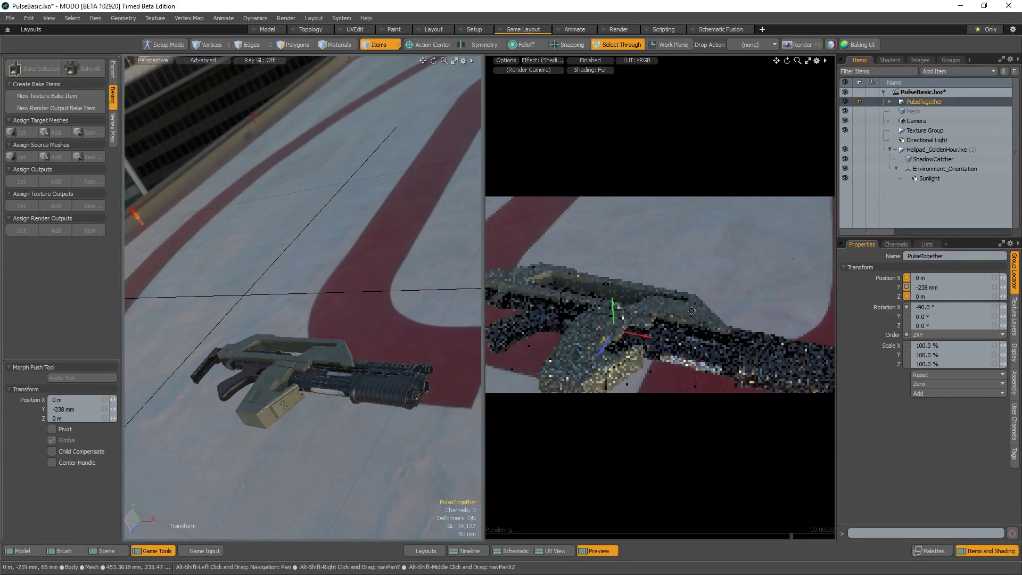
{"action": "left_click_drag", "start_coordinate": [354, 282], "coordinate": [394, 229], "text": "alt"}
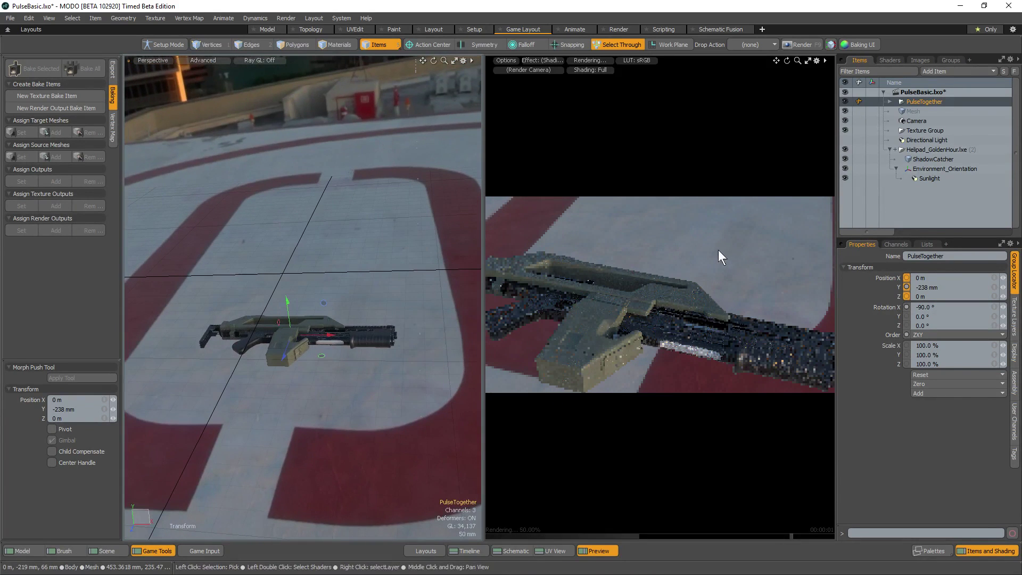
{"action": "left_click_drag", "start_coordinate": [314, 344], "coordinate": [194, 229], "text": "alt"}
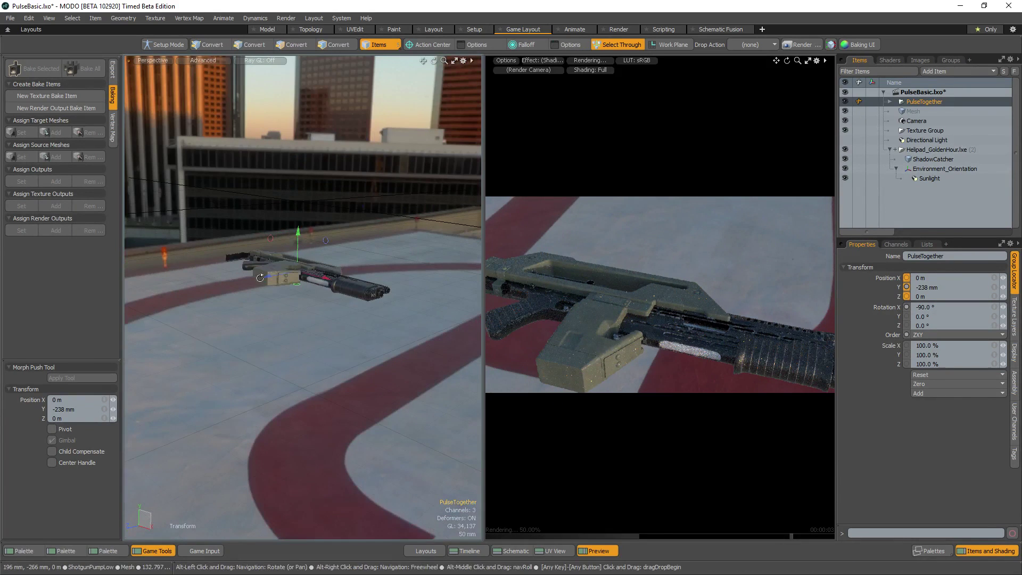
{"action": "left_click_drag", "start_coordinate": [296, 231], "coordinate": [293, 370]}
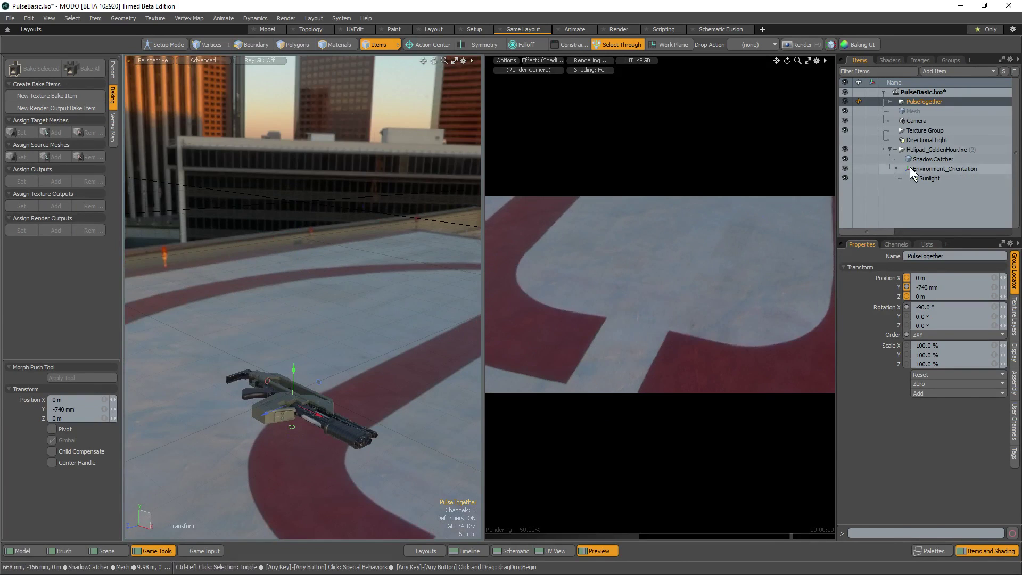
Using the Right view and ShadowCatcher's position as reference, lower only the PulseTogether group to a Y position of about -1.565 m
{"action": "left_click", "coordinate": [931, 159], "text": "ctrl"}
{"action": "key", "text": "ctrl+space"}
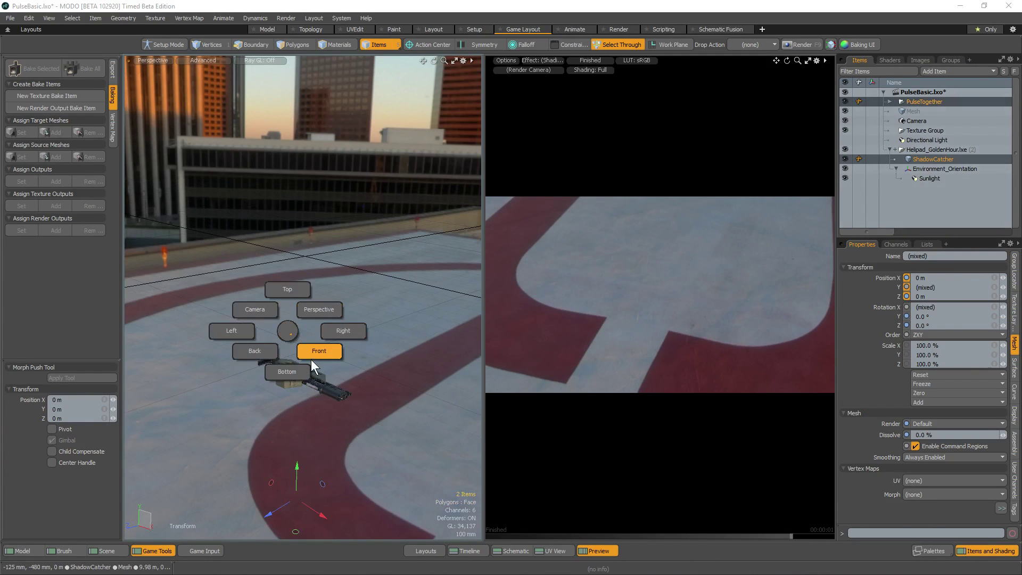
{"action": "left_click", "coordinate": [349, 330]}
{"action": "scroll", "coordinate": [249, 300], "scroll_direction": "down", "scroll_amount": 2}
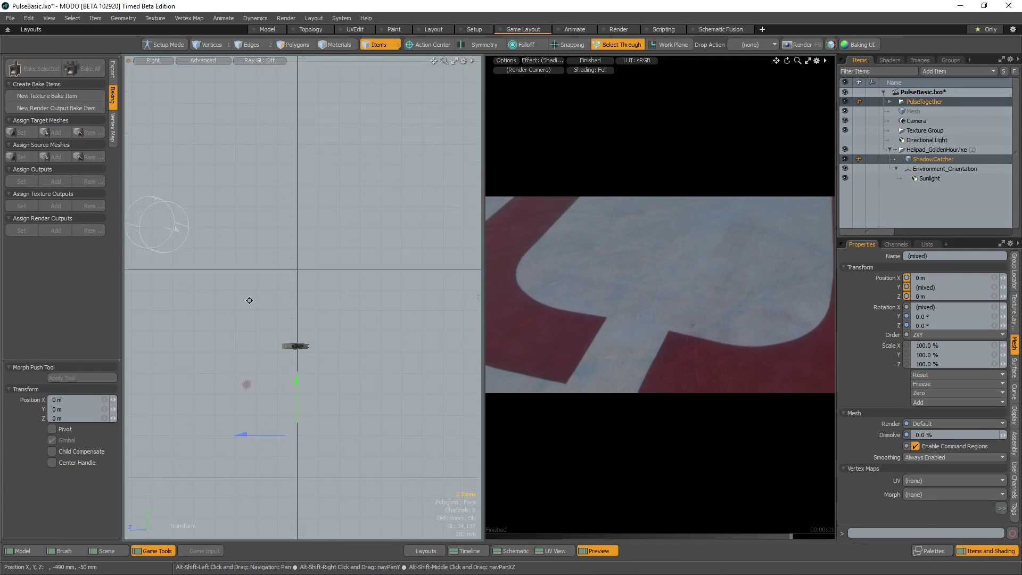
{"action": "left_click_drag", "start_coordinate": [249, 300], "coordinate": [265, 245], "text": "alt+shift"}
{"action": "scroll", "coordinate": [320, 326], "scroll_direction": "up", "scroll_amount": 3}
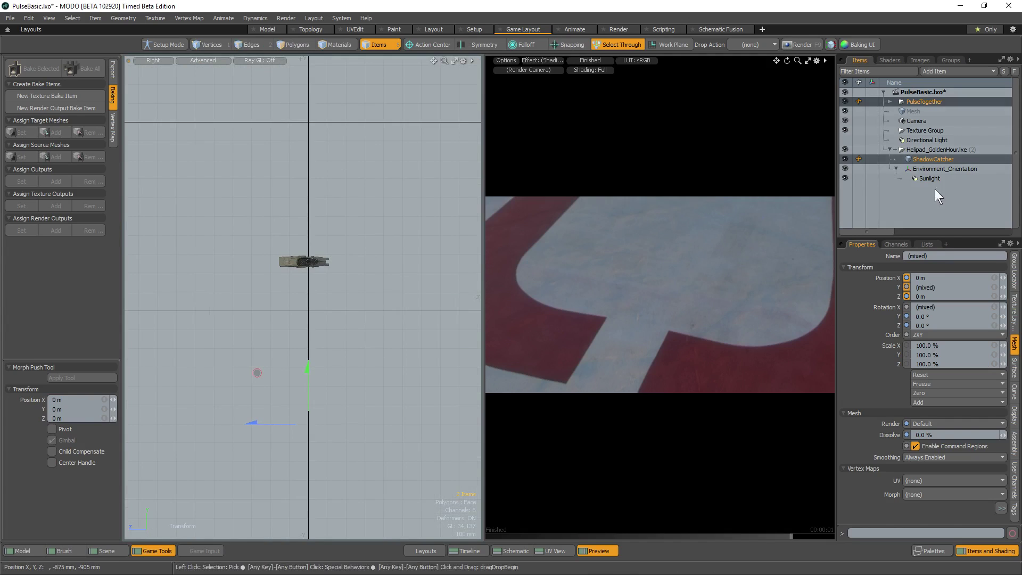
{"action": "left_click", "coordinate": [929, 160], "text": "ctrl"}
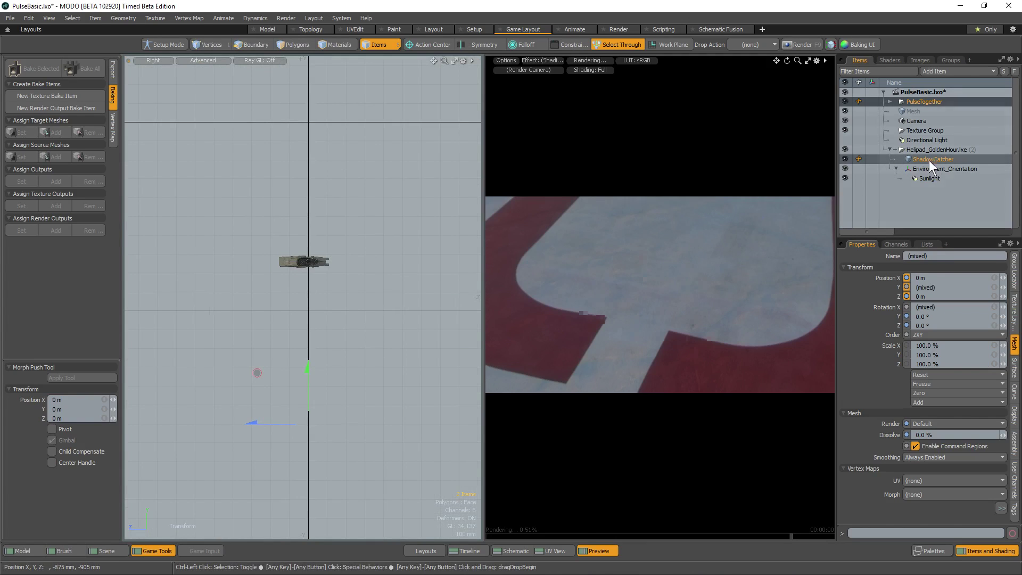
{"action": "left_click", "coordinate": [928, 161], "text": "ctrl"}
{"action": "left_click_drag", "start_coordinate": [306, 210], "coordinate": [306, 363]}
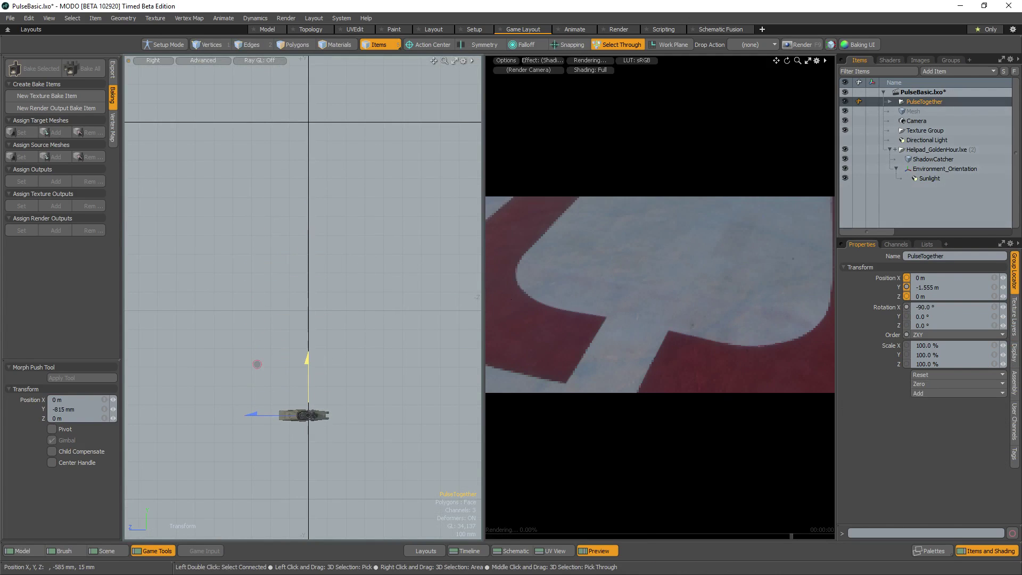
Frame the grounded rifle in the Preview, then look through the render camera in the 3D viewport and orbit to a closer angle
{"action": "left_click", "coordinate": [668, 306]}
{"action": "left_click_drag", "start_coordinate": [667, 305], "coordinate": [889, 306], "text": "ctrl+alt"}
{"action": "left_click_drag", "start_coordinate": [724, 302], "coordinate": [910, 321], "text": "ctrl+alt"}
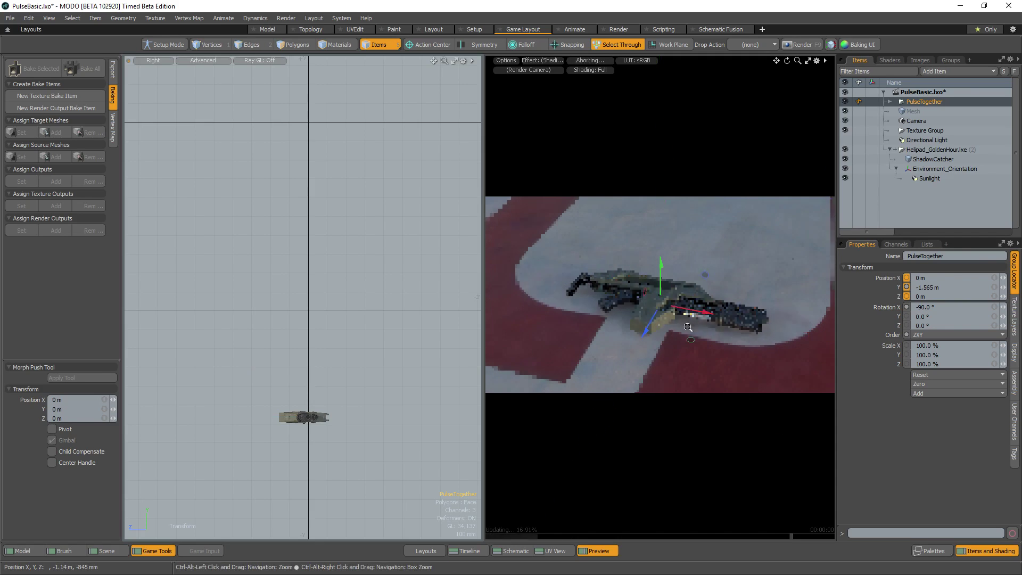
{"action": "left_click_drag", "start_coordinate": [688, 327], "coordinate": [707, 346], "text": "ctrl+alt"}
{"action": "key", "text": "ctrl+space"}
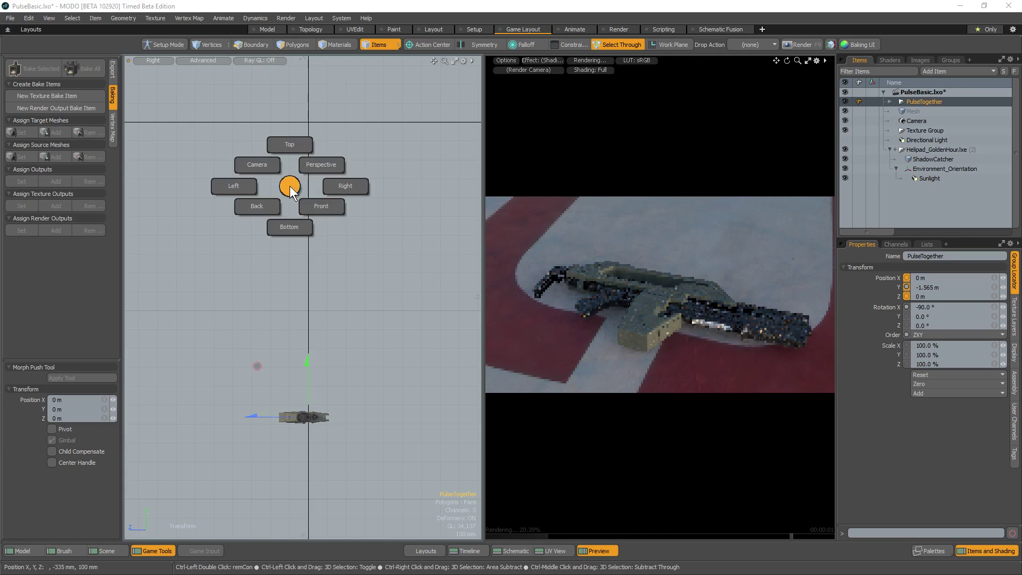
{"action": "left_click", "coordinate": [253, 171]}
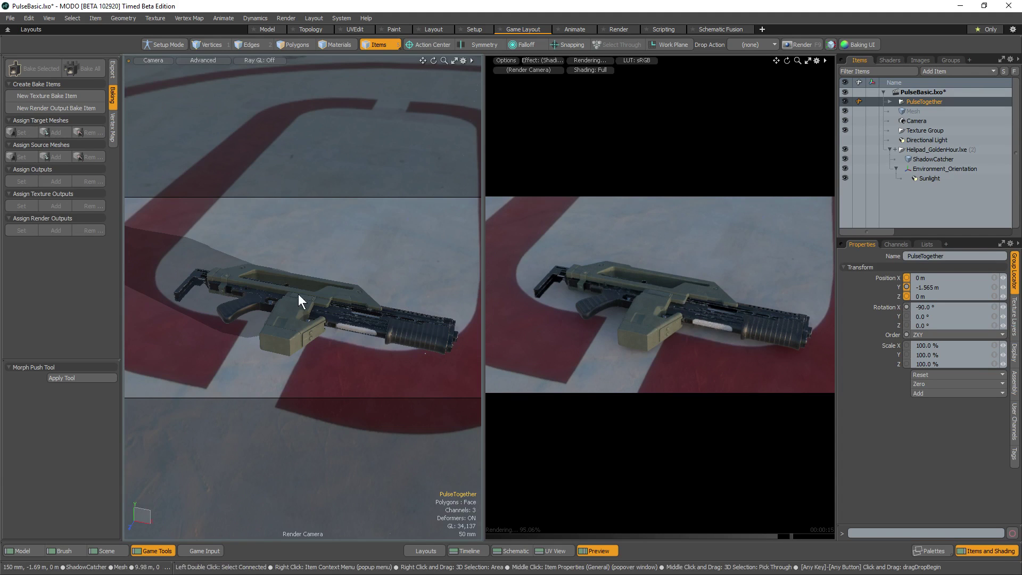
{"action": "left_click_drag", "start_coordinate": [368, 331], "coordinate": [344, 351], "text": "alt"}
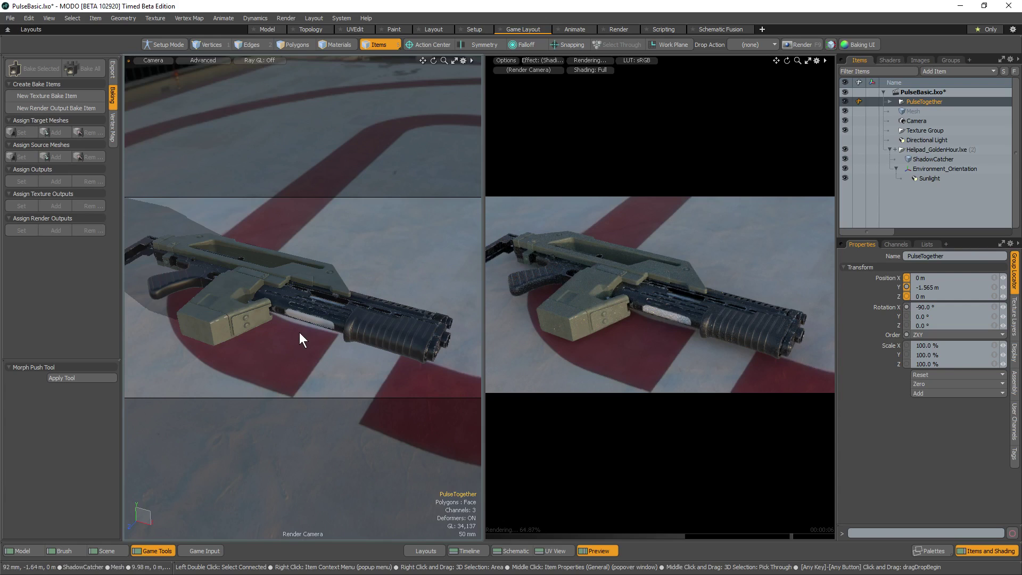
Return the 3D viewport to a perspective view of the helipad and pause the Preview render
{"action": "key", "text": "ctrl+space"}
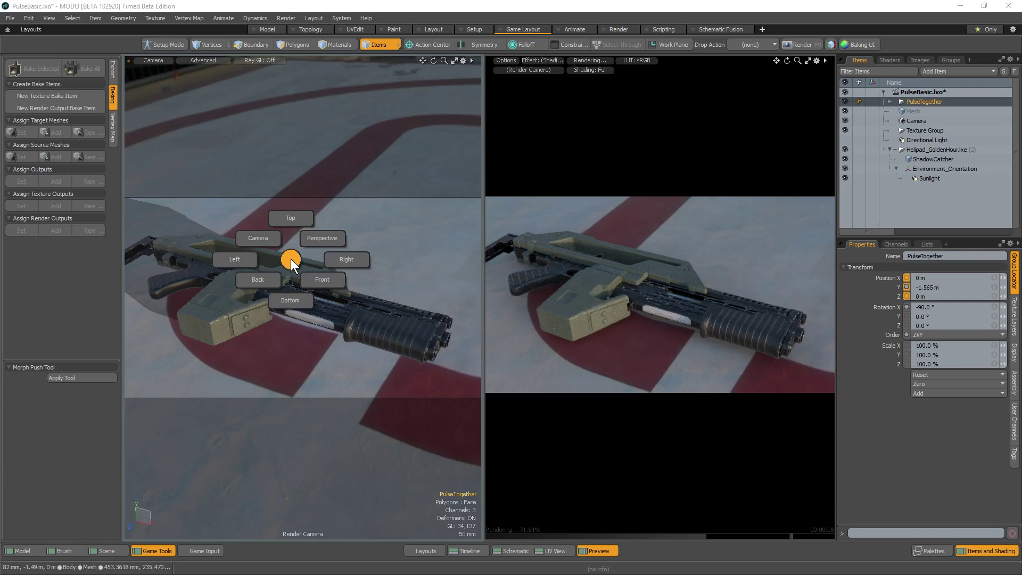
{"action": "left_click", "coordinate": [320, 237]}
{"action": "left_click_drag", "start_coordinate": [302, 334], "coordinate": [219, 331], "text": "alt"}
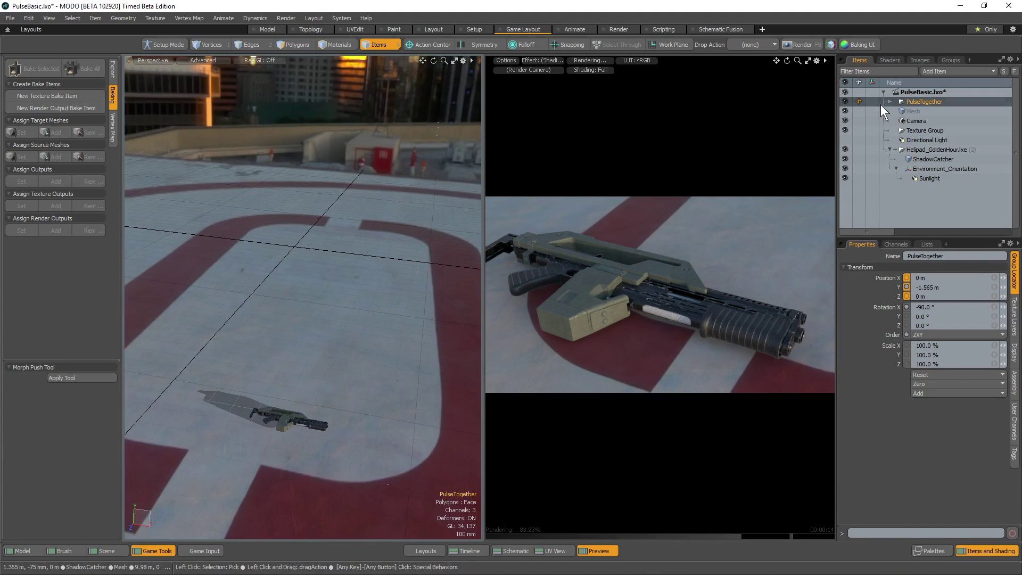
{"action": "left_click", "coordinate": [844, 109]}
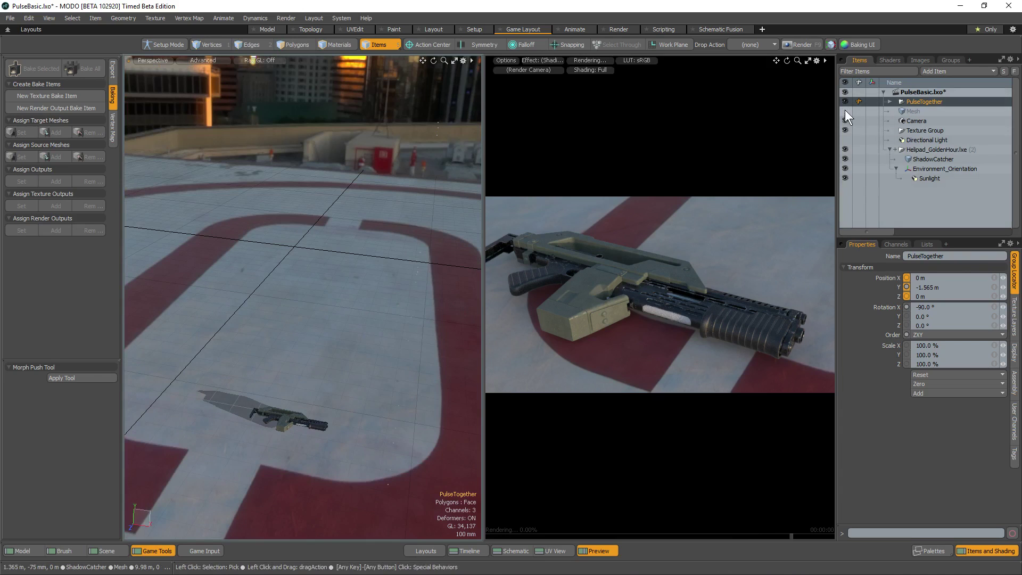
{"action": "left_click", "coordinate": [588, 59]}
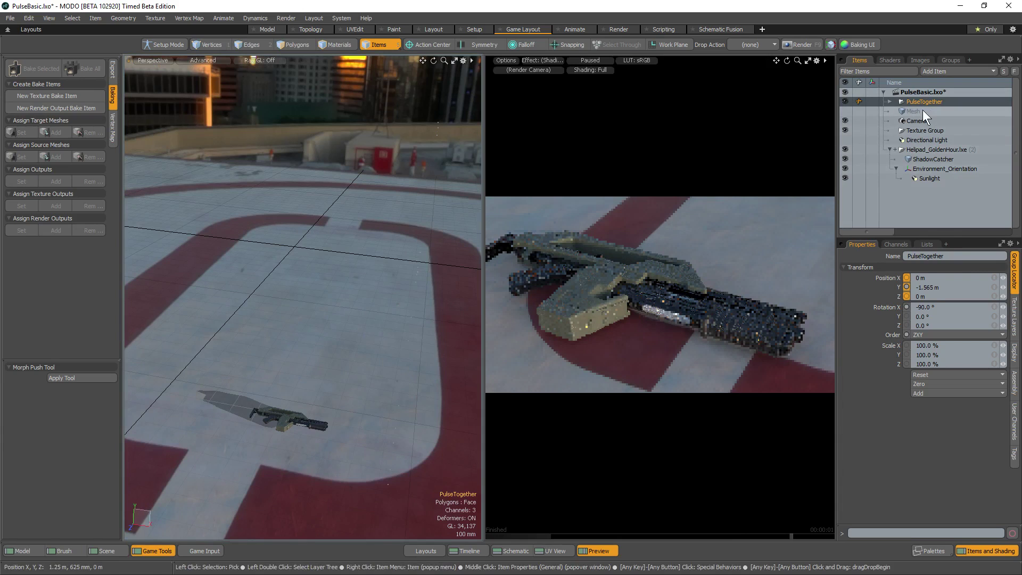
Show the modeling tools and add a 1 m cube as a new mesh item
{"action": "left_click", "coordinate": [914, 110]}
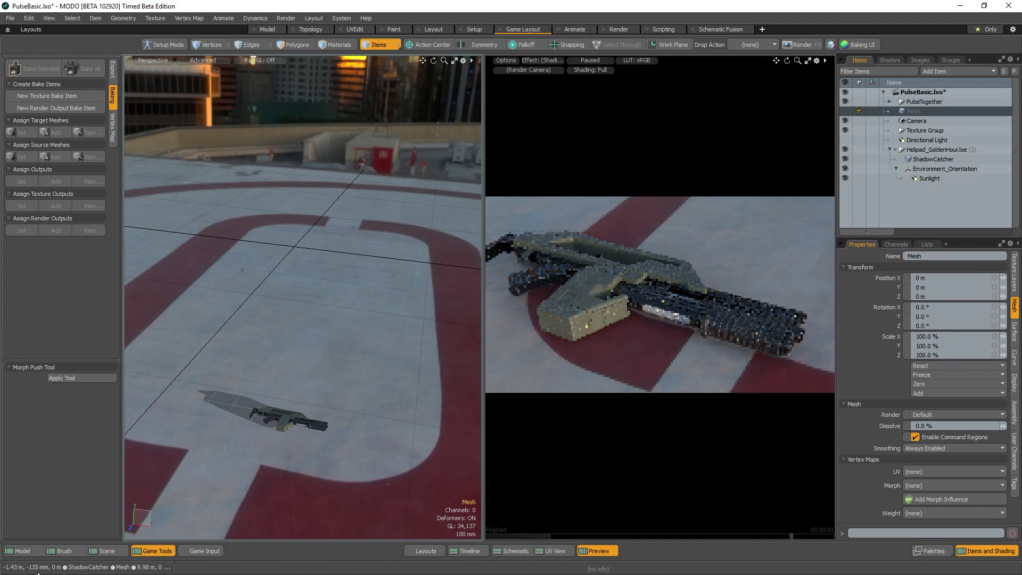
{"action": "left_click", "coordinate": [22, 550]}
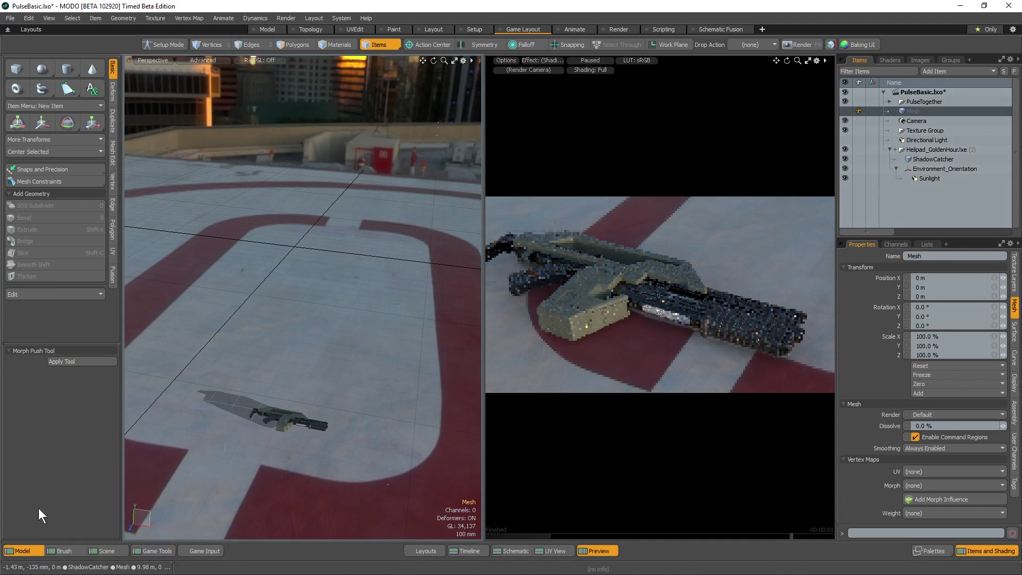
{"action": "left_click", "coordinate": [19, 69]}
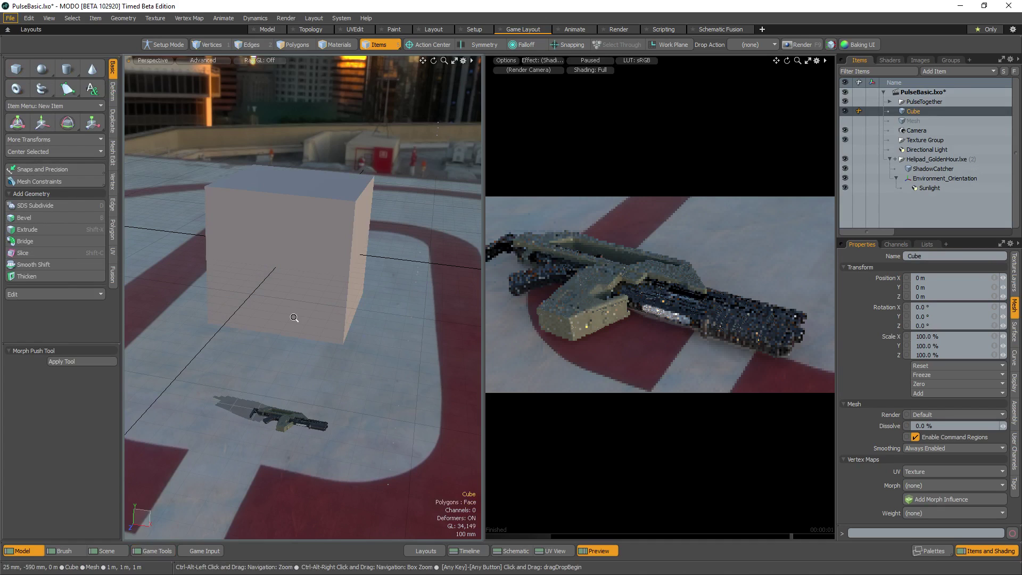
Scale the cube's polygons uniformly to about 11.5%
{"action": "left_click", "coordinate": [293, 47]}
{"action": "key", "text": "r"}
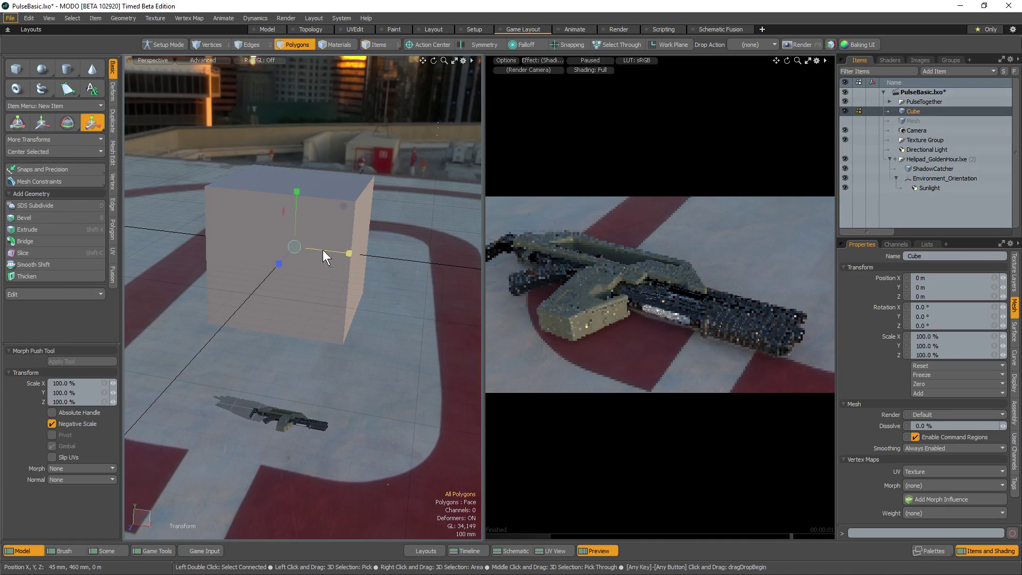
{"action": "mouse_move", "coordinate": [323, 253]}
{"action": "left_mouse_down", "text": "ctrl"}
{"action": "mouse_move", "coordinate": [296, 247]}
{"action": "mouse_move", "coordinate": [341, 249]}
{"action": "left_mouse_up", "text": "ctrl"}
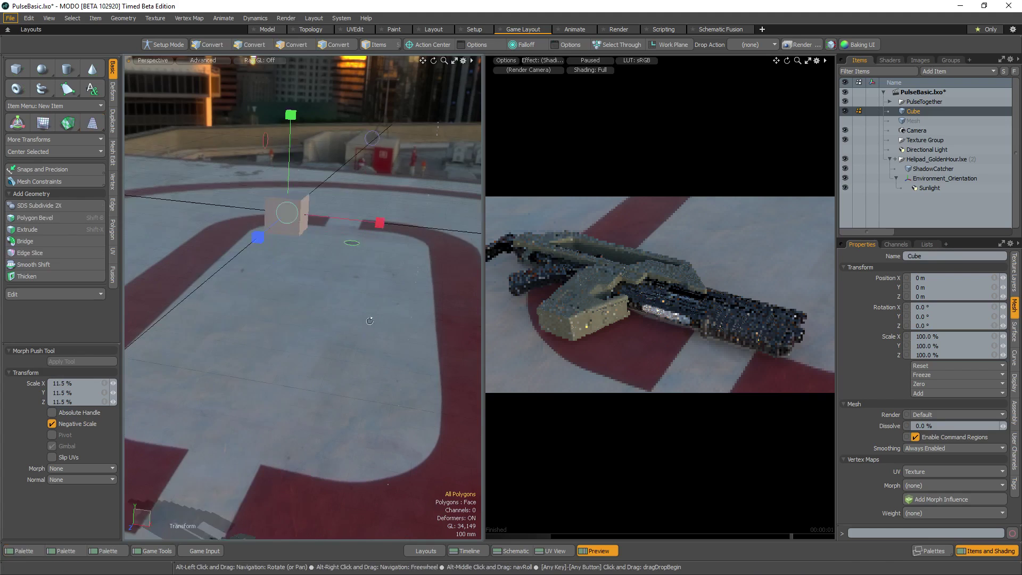
{"action": "left_click_drag", "start_coordinate": [203, 330], "coordinate": [250, 354], "text": "alt"}
{"action": "left_click_drag", "start_coordinate": [250, 354], "coordinate": [346, 275], "text": "alt+shift"}
Move the small cube down to just above the rifle and convert it to a subdivision surface to form a ball
{"action": "key", "text": "w"}
{"action": "left_click_drag", "start_coordinate": [261, 184], "coordinate": [274, 383]}
{"action": "left_click_drag", "start_coordinate": [237, 427], "coordinate": [354, 370]}
{"action": "left_click_drag", "start_coordinate": [354, 370], "coordinate": [379, 349], "text": "alt"}
{"action": "key", "text": "Tab"}
{"action": "left_click_drag", "start_coordinate": [309, 356], "coordinate": [320, 378], "text": "alt+shift"}
{"action": "left_click_drag", "start_coordinate": [320, 379], "coordinate": [344, 401], "text": "alt"}
{"action": "key", "text": "q"}
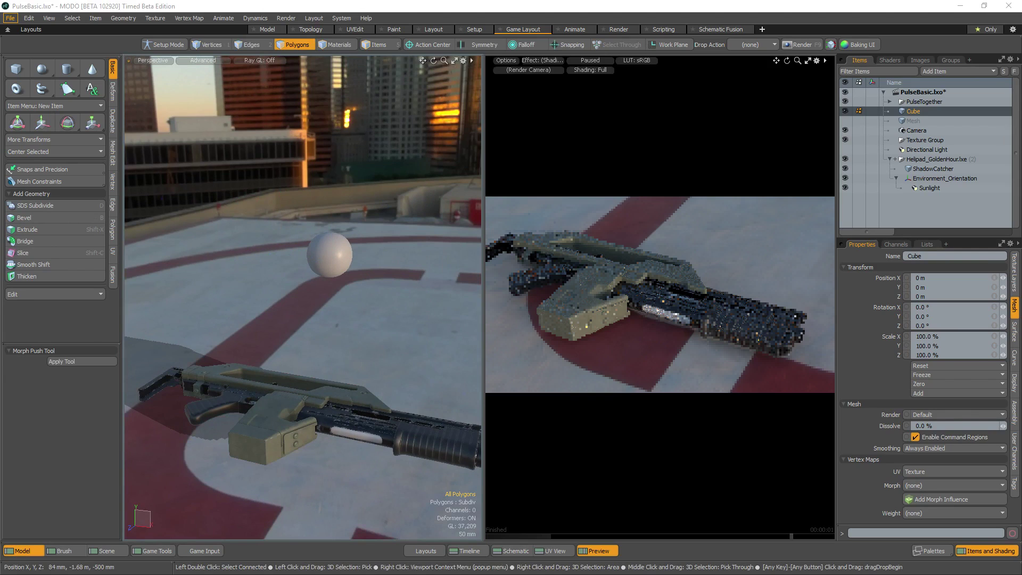
Assign a new material named 2 to the ball with Smoothing enabled and expand its group in the shader tree
{"action": "key", "text": "m"}
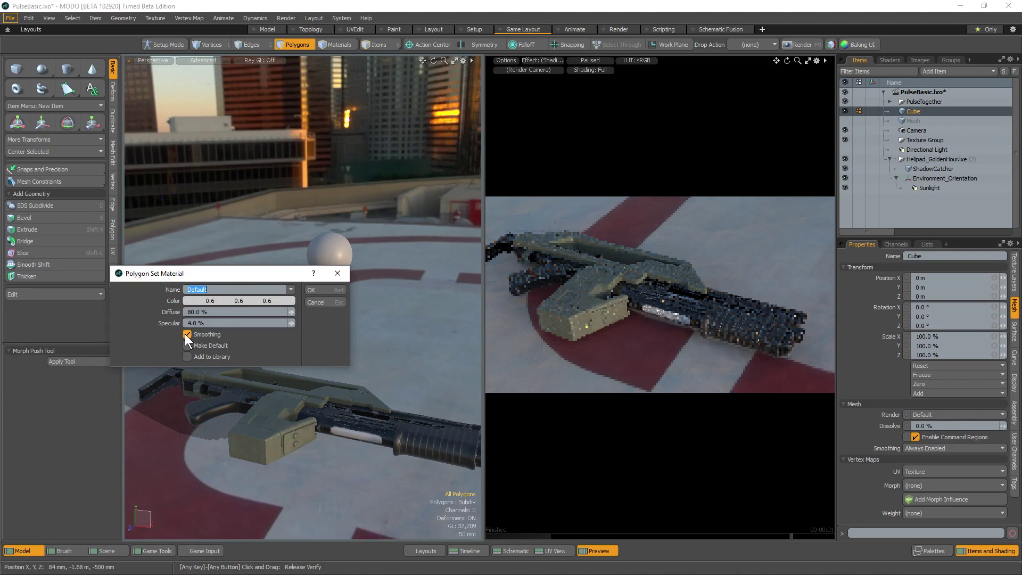
{"action": "key", "text": "Return"}
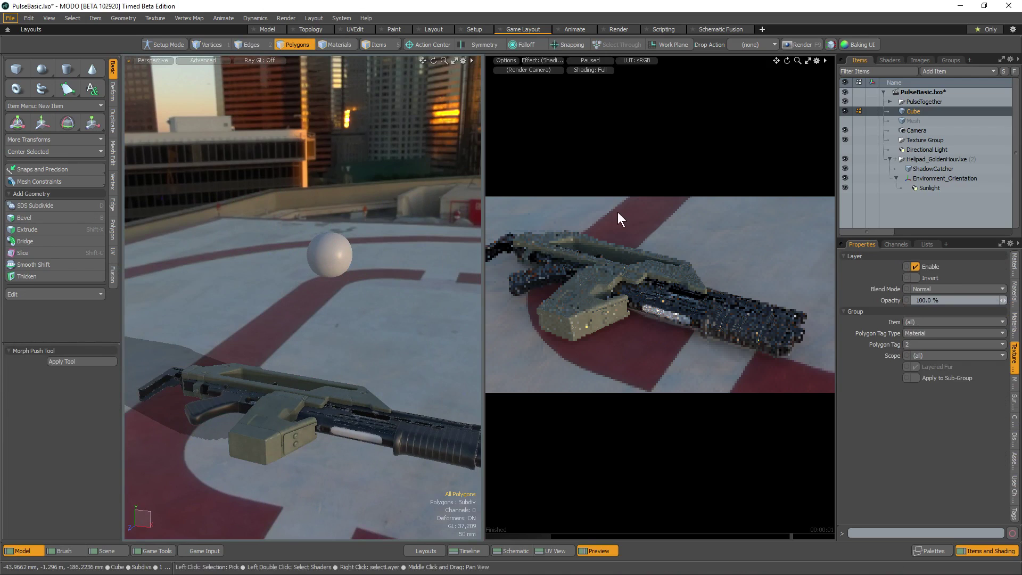
{"action": "left_click", "coordinate": [884, 60]}
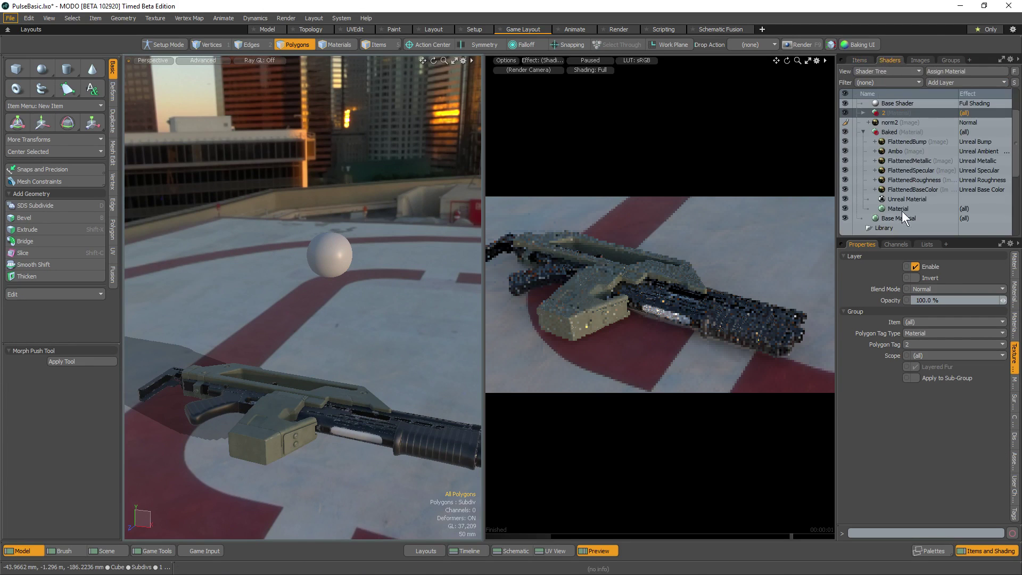
{"action": "left_click", "coordinate": [863, 113]}
Add an Unreal Material custom layer above the Material layer in group 2
{"action": "left_click", "coordinate": [889, 123]}
{"action": "left_click", "coordinate": [960, 82]}
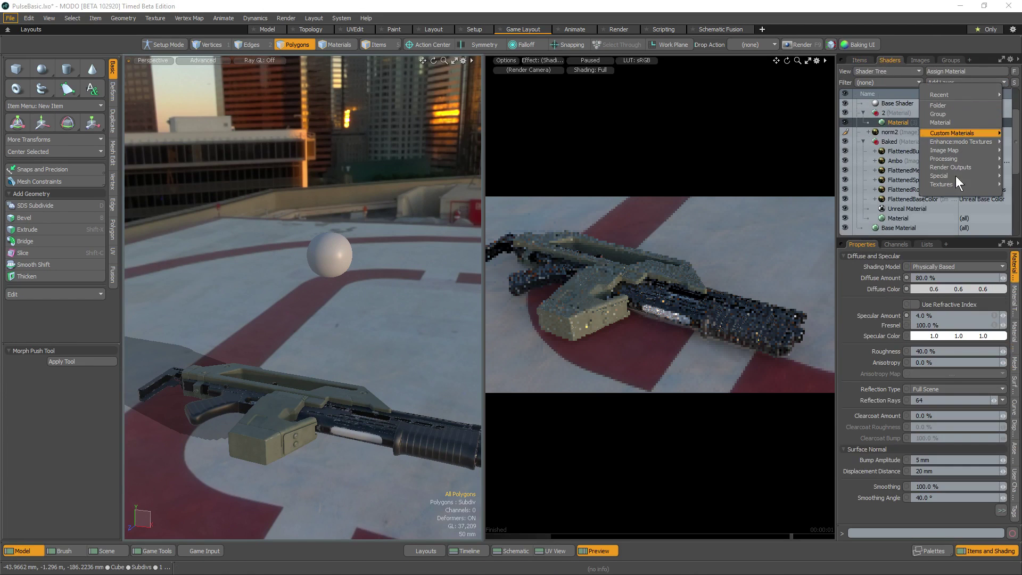
{"action": "mouse_move", "coordinate": [953, 174]}
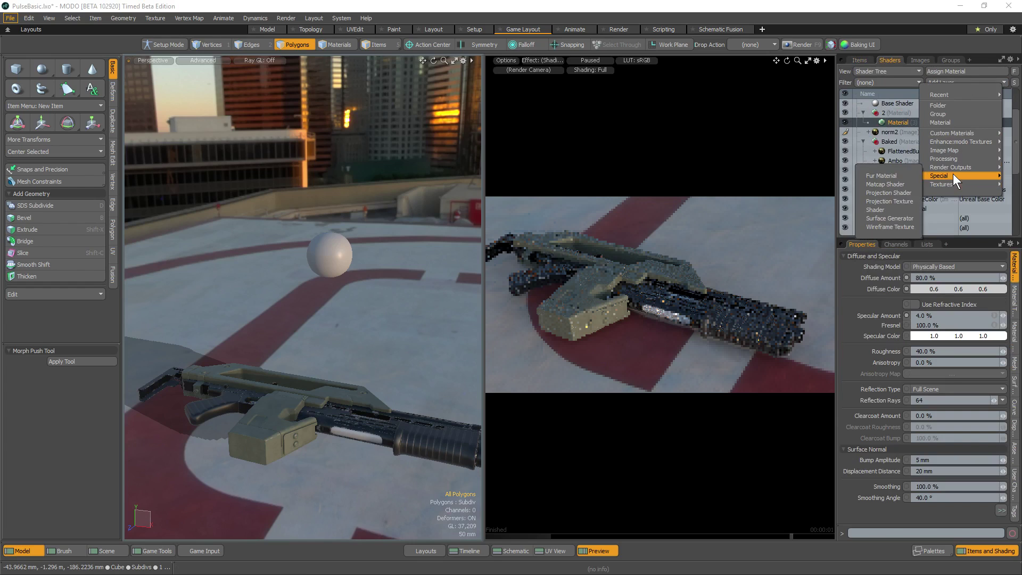
{"action": "mouse_move", "coordinate": [957, 132]}
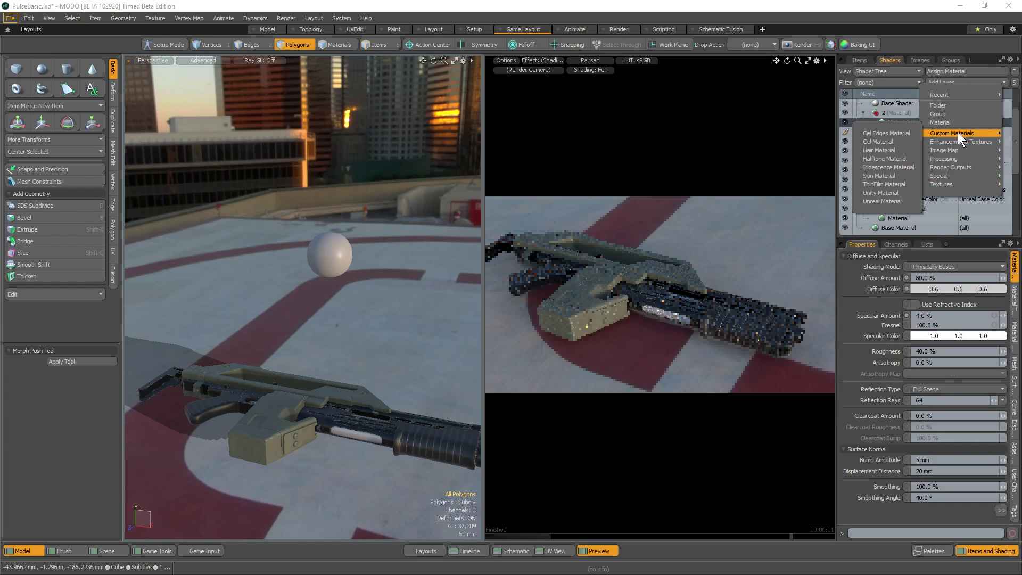
{"action": "left_click", "coordinate": [897, 201]}
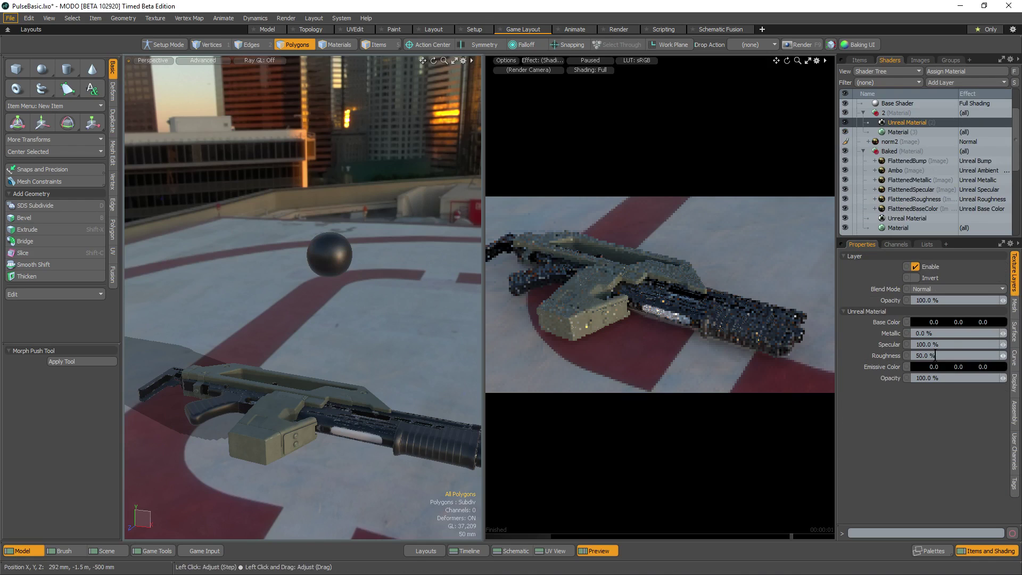
Set the ball's Unreal Material base color to white (1.0, 1.0, 1.0)
{"action": "left_click", "coordinate": [929, 325]}
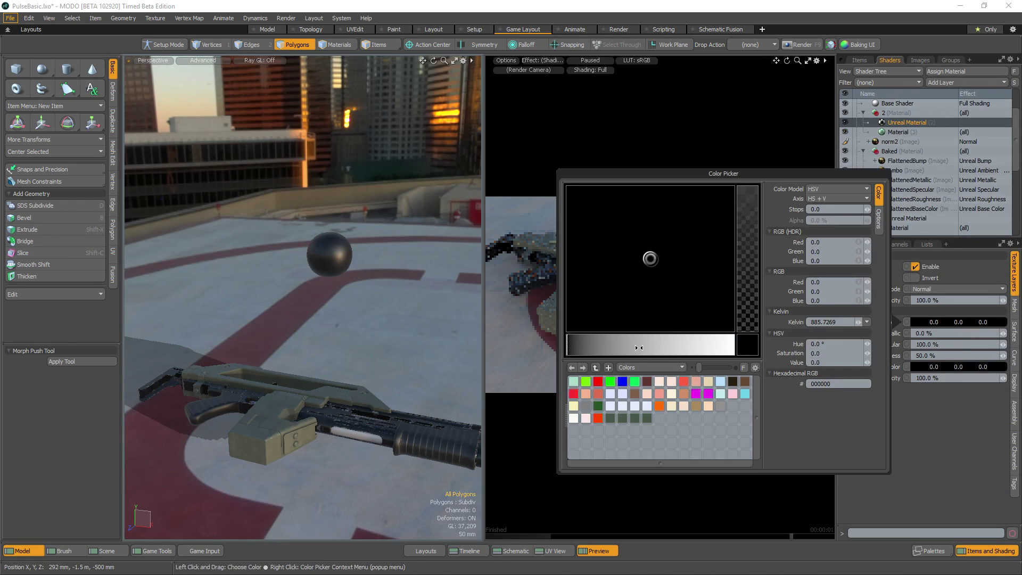
{"action": "left_click_drag", "start_coordinate": [637, 346], "coordinate": [851, 349]}
{"action": "left_click", "coordinate": [950, 462]}
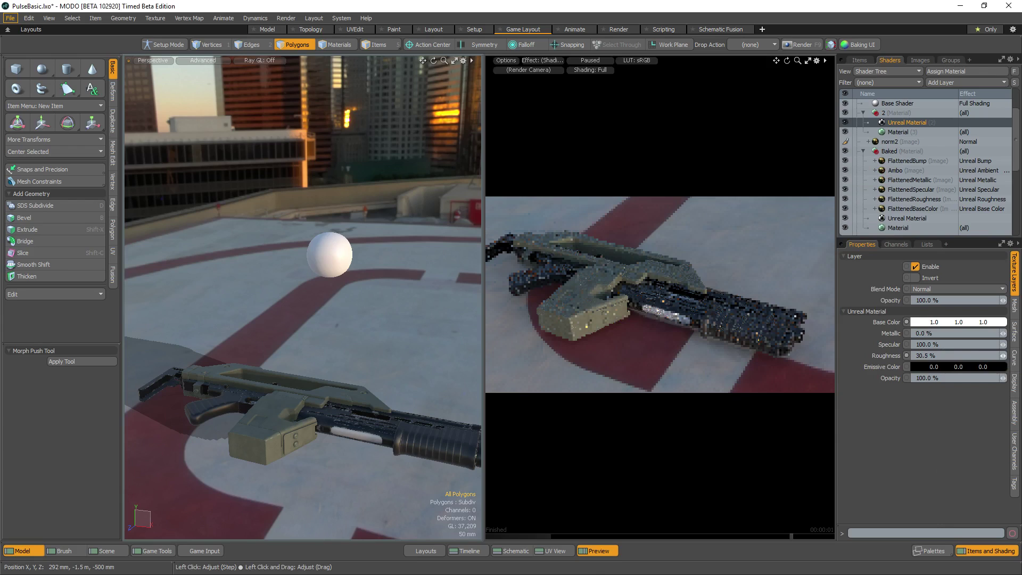
Set the ball's Unreal Material to 100% metallic, 90% specular and 42% roughness
{"action": "left_click_drag", "start_coordinate": [1003, 356], "coordinate": [953, 355]}
{"action": "mouse_move", "coordinate": [1003, 333]}
{"action": "left_mouse_down"}
{"action": "mouse_move", "coordinate": [1021, 334]}
{"action": "mouse_move", "coordinate": [1005, 333]}
{"action": "left_mouse_up"}
{"action": "scroll", "coordinate": [378, 283], "scroll_direction": "up", "scroll_amount": 4}
{"action": "scroll", "coordinate": [379, 283], "scroll_direction": "down", "scroll_amount": 2}
{"action": "left_click_drag", "start_coordinate": [378, 283], "coordinate": [327, 277], "text": "alt"}
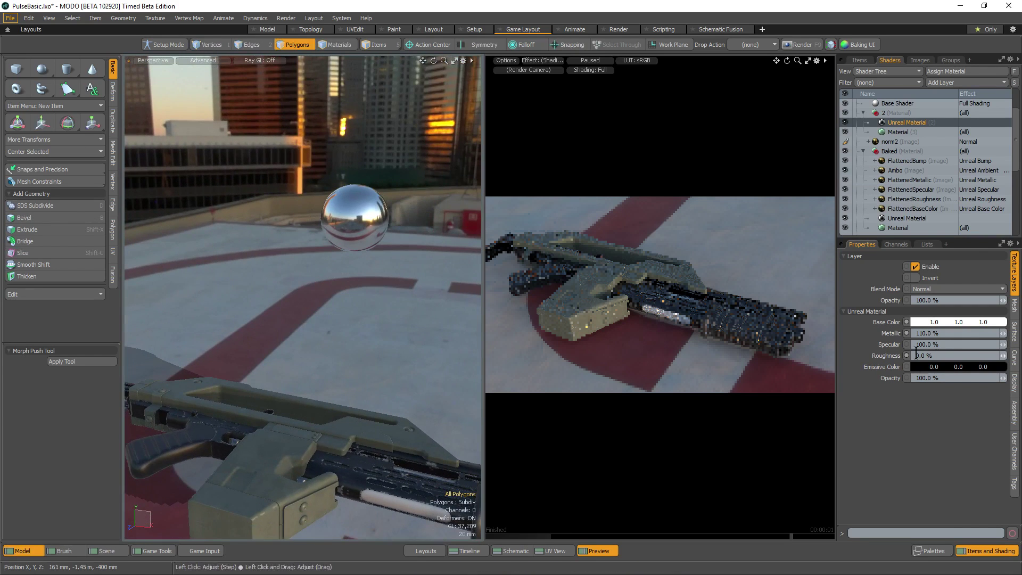
{"action": "left_click_drag", "start_coordinate": [1003, 355], "coordinate": [1005, 356]}
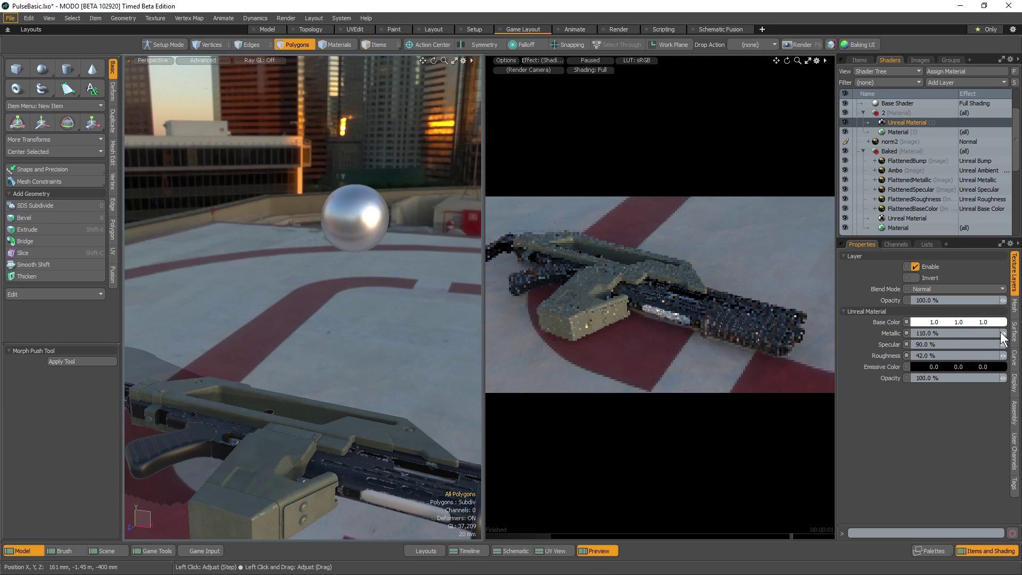
Convert the ball to a Catmull-Clark surface and raise its multiresolution level to 4 for sculpting with the Push brush
{"action": "scroll", "coordinate": [351, 330], "scroll_direction": "down", "scroll_amount": 5}
{"action": "left_click_drag", "start_coordinate": [359, 214], "coordinate": [336, 197], "text": "alt"}
{"action": "key", "text": "w"}
{"action": "left_click_drag", "start_coordinate": [336, 198], "coordinate": [276, 287], "text": "alt"}
{"action": "left_click_drag", "start_coordinate": [276, 286], "coordinate": [273, 231], "text": "alt"}
{"action": "scroll", "coordinate": [277, 208], "scroll_direction": "up", "scroll_amount": 5}
{"action": "key", "text": "q"}
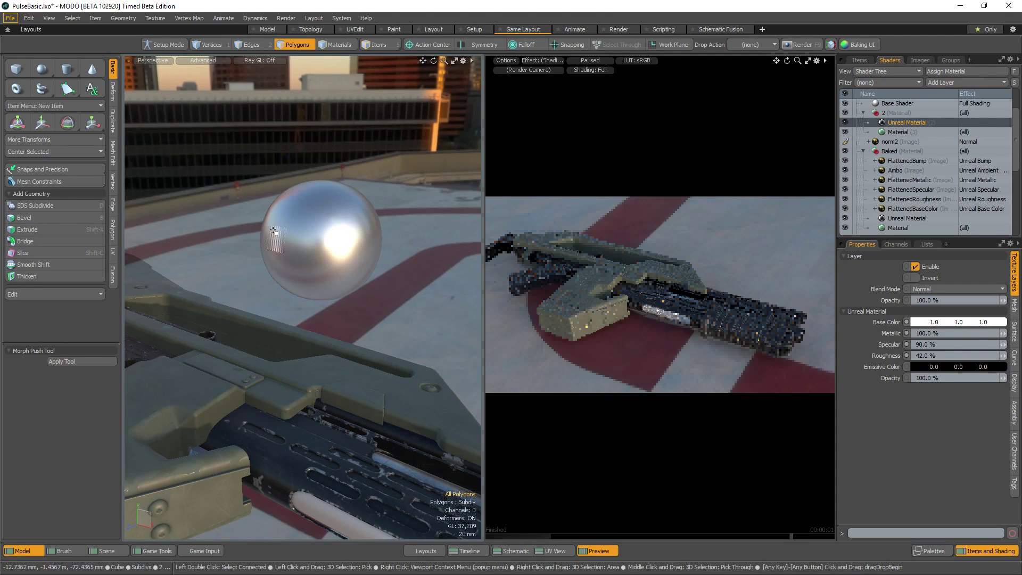
{"action": "left_click", "coordinate": [59, 549]}
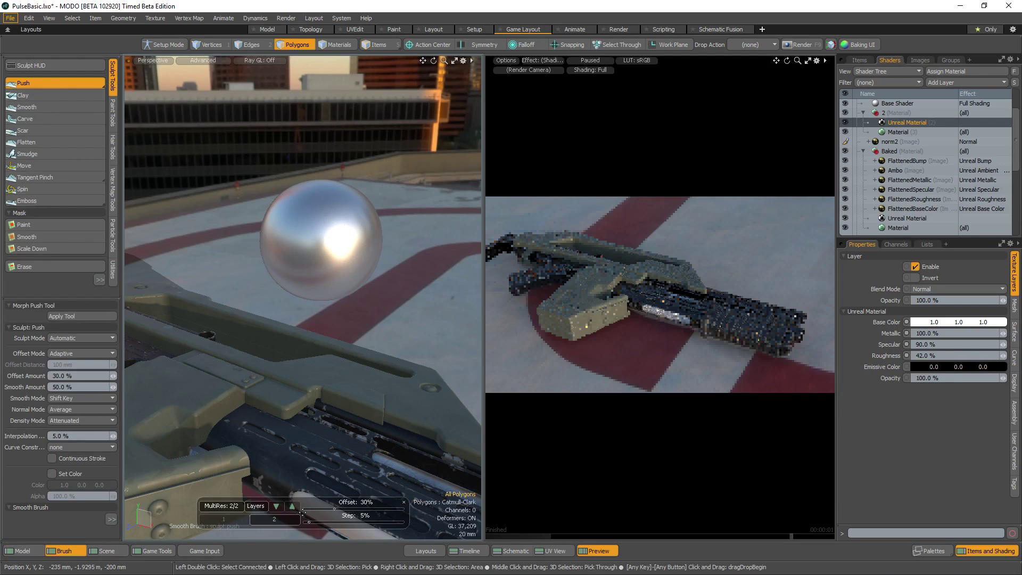
{"action": "left_click_drag", "start_coordinate": [301, 493], "coordinate": [311, 270], "text": "alt"}
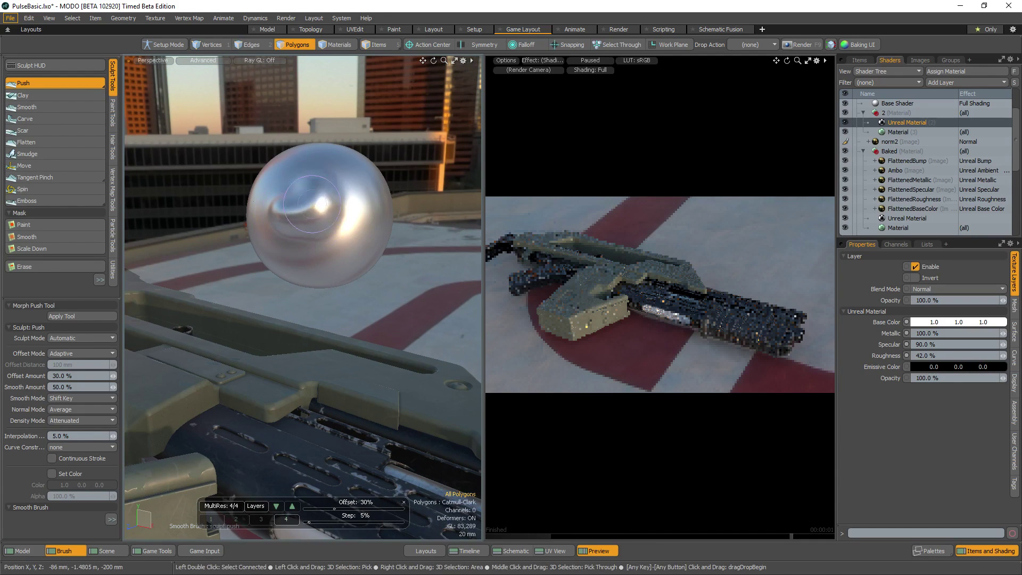
Sculpt lumps and dents across the metallic ball with the Push brush
{"action": "mouse_move", "coordinate": [311, 204]}
{"action": "left_mouse_down", "text": "alt"}
{"action": "mouse_move", "coordinate": [371, 262]}
{"action": "mouse_move", "coordinate": [470, 258]}
{"action": "mouse_move", "coordinate": [298, 239]}
{"action": "mouse_move", "coordinate": [321, 232]}
{"action": "mouse_move", "coordinate": [303, 247]}
{"action": "left_mouse_up", "text": "alt"}
{"action": "mouse_move", "coordinate": [277, 213]}
{"action": "left_mouse_down"}
{"action": "mouse_move", "coordinate": [240, 239]}
{"action": "mouse_move", "coordinate": [263, 285]}
{"action": "mouse_move", "coordinate": [318, 218]}
{"action": "left_mouse_up"}
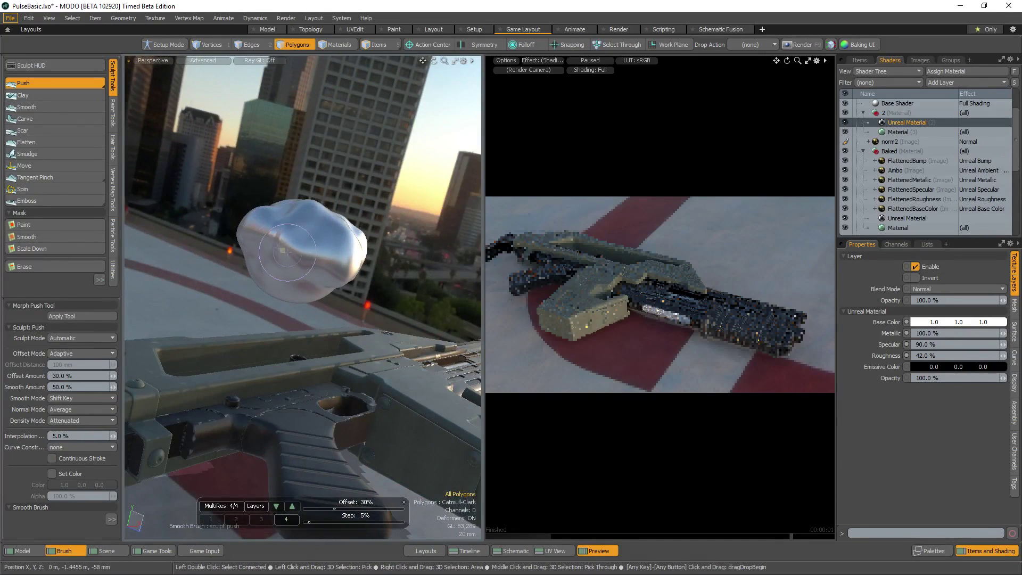
{"action": "left_click_drag", "start_coordinate": [288, 252], "coordinate": [341, 192], "text": "alt"}
{"action": "key", "text": "space"}
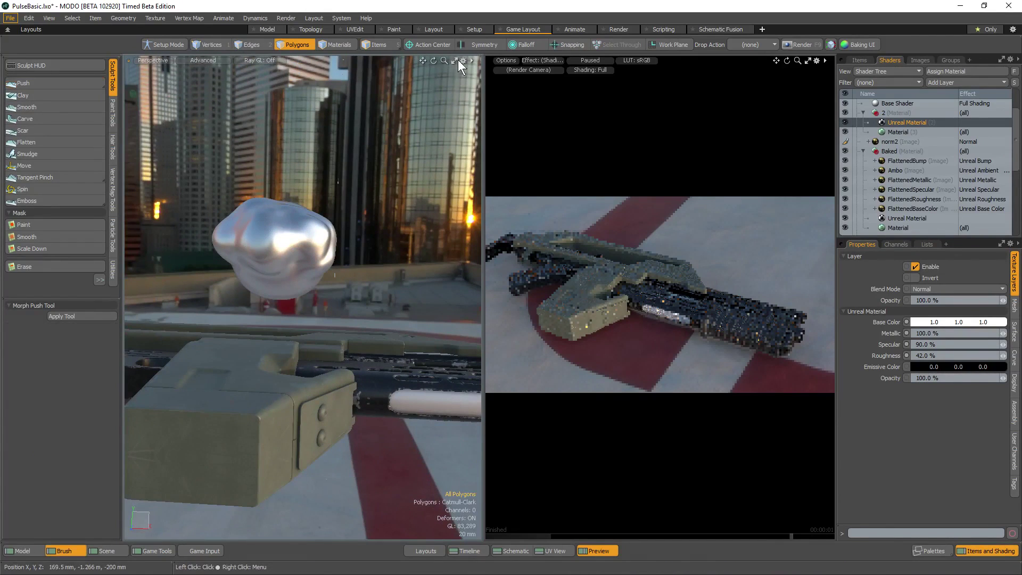
Set the Advanced viewport's antialiasing to 4x
{"action": "left_click", "coordinate": [462, 60]}
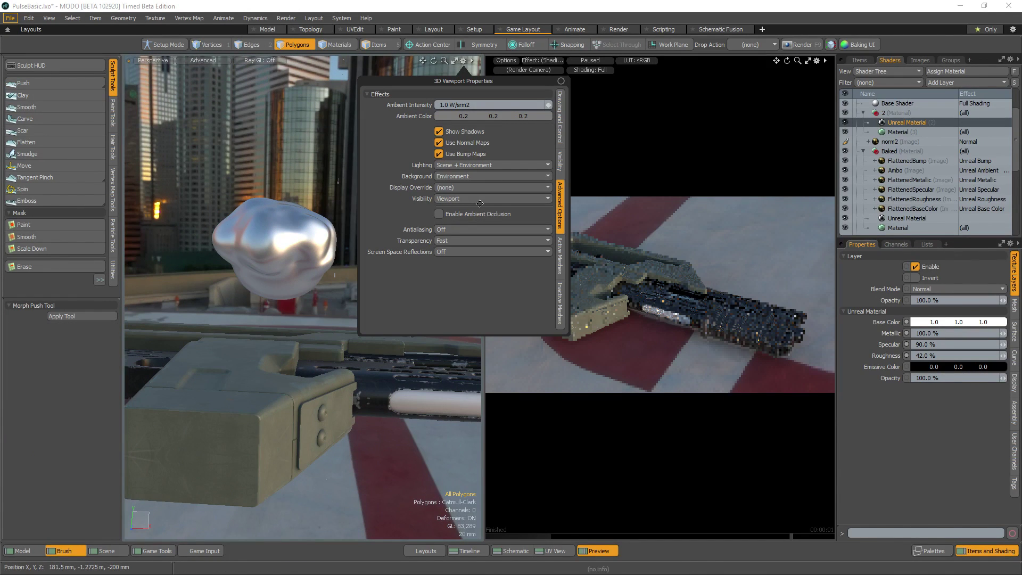
{"action": "left_click", "coordinate": [461, 232]}
{"action": "left_click", "coordinate": [458, 260]}
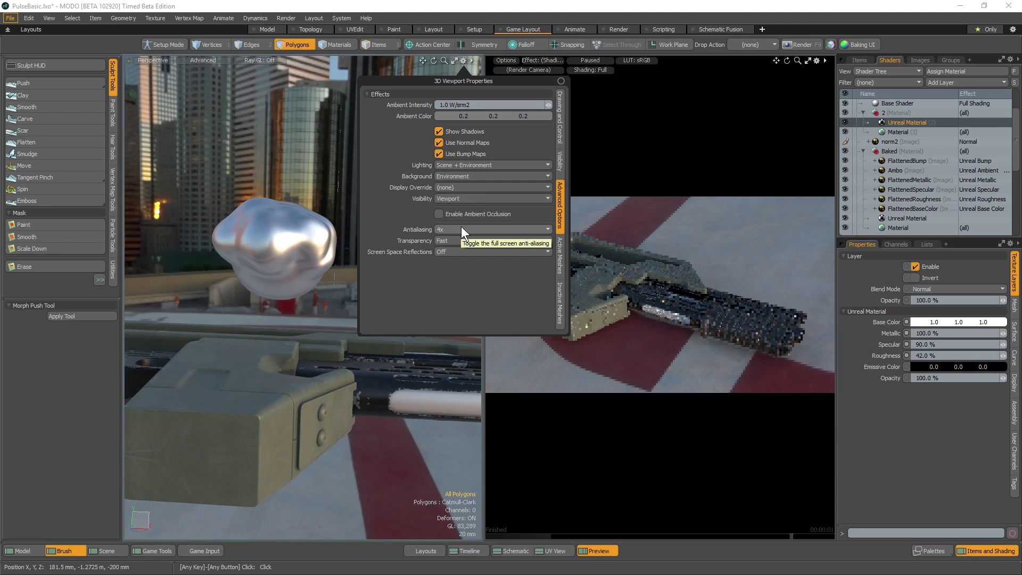
Sculpt additional bulges into the front of the ball with the Push brush
{"action": "left_click_drag", "start_coordinate": [346, 288], "coordinate": [320, 219], "text": "alt"}
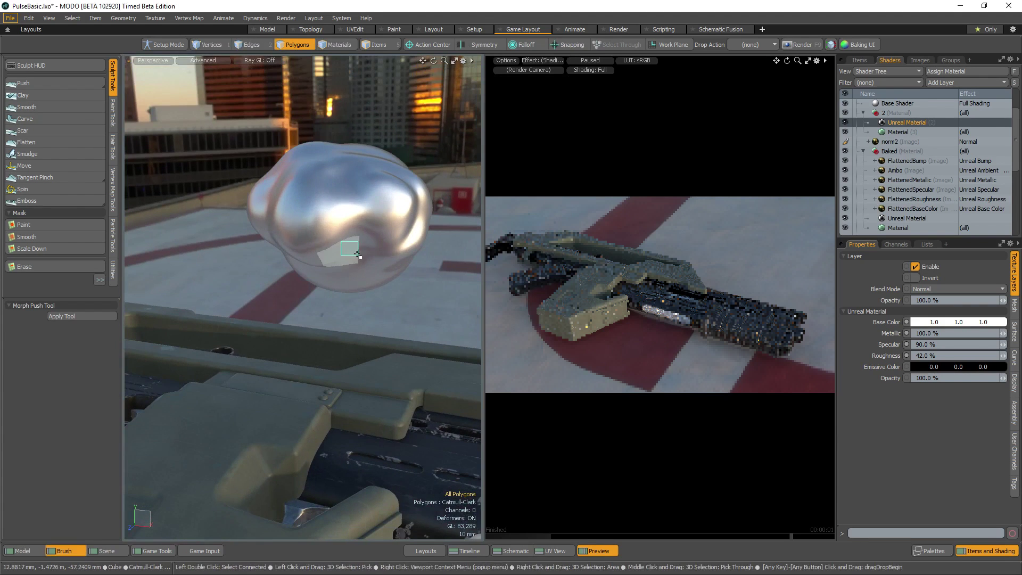
{"action": "left_click", "coordinate": [44, 83]}
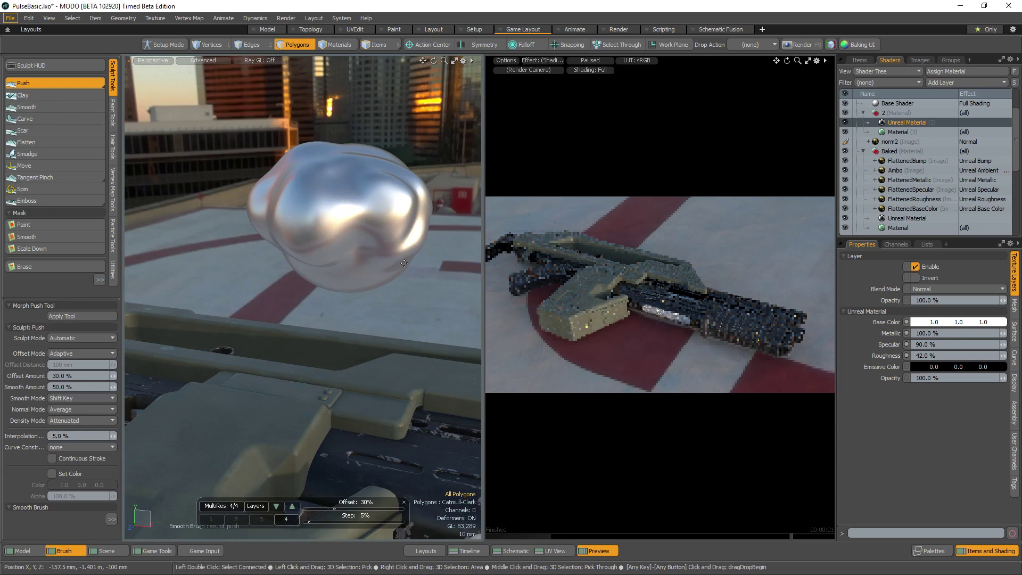
{"action": "mouse_move", "coordinate": [361, 249]}
{"action": "left_mouse_down"}
{"action": "mouse_move", "coordinate": [316, 183]}
{"action": "mouse_move", "coordinate": [344, 280]}
{"action": "mouse_move", "coordinate": [409, 196]}
{"action": "left_mouse_up"}
Set the viewport's Screen Space Reflections to Fast and inspect the ball and rifle from above
{"action": "left_click", "coordinate": [462, 61]}
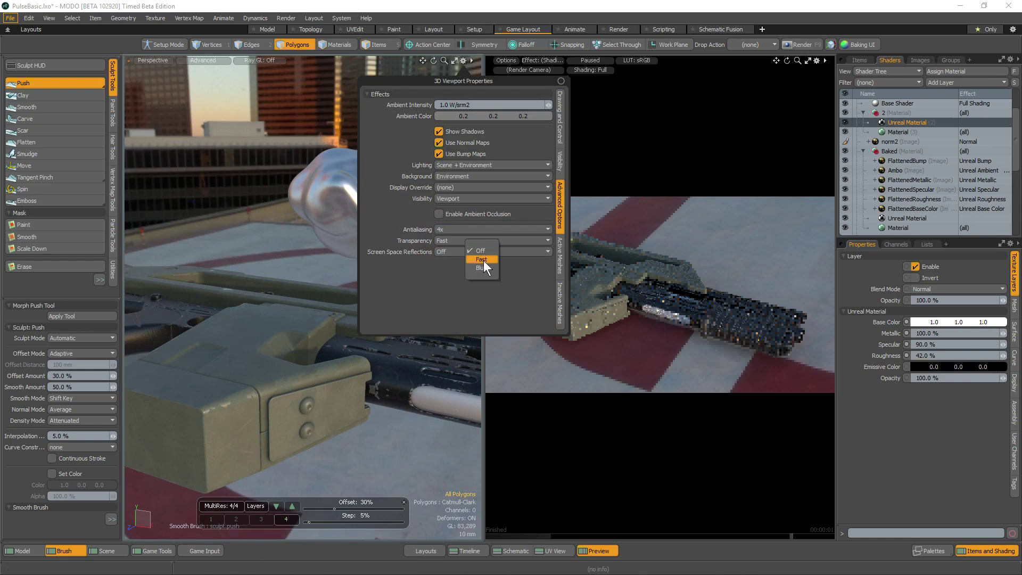
{"action": "left_click", "coordinate": [483, 260]}
{"action": "left_click_drag", "start_coordinate": [340, 364], "coordinate": [224, 373], "text": "alt"}
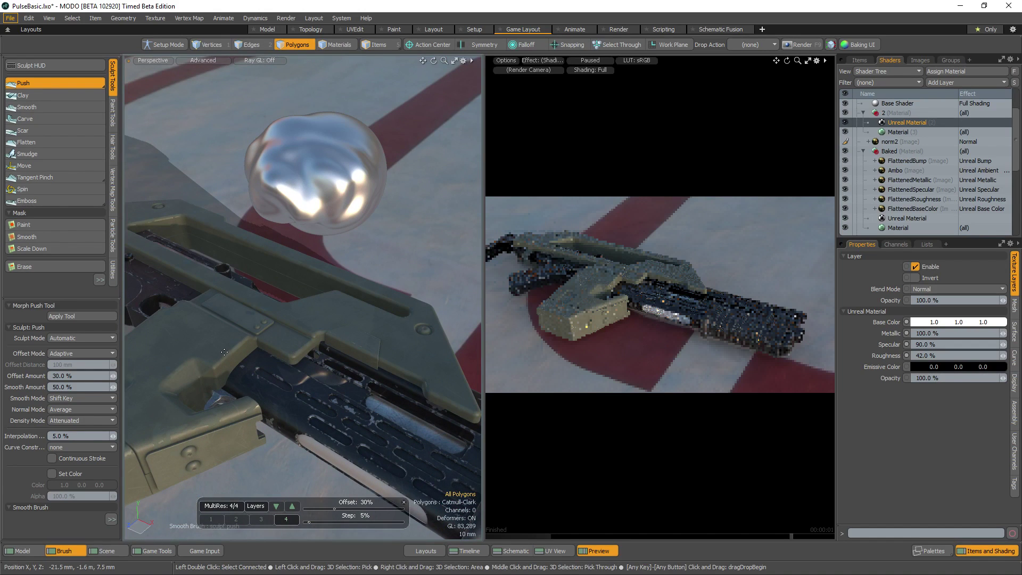
{"action": "left_click_drag", "start_coordinate": [224, 351], "coordinate": [219, 392], "text": "alt"}
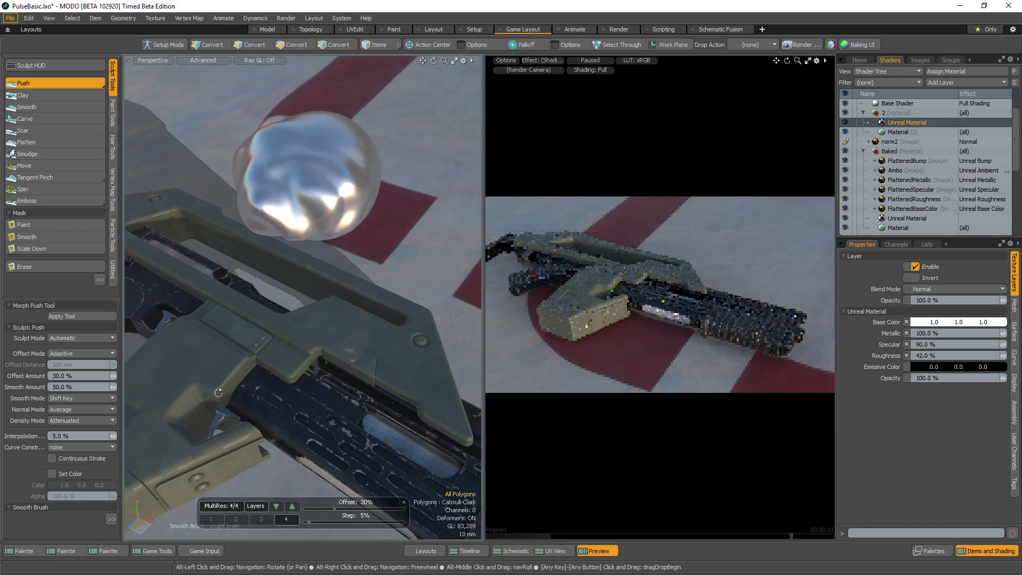
{"action": "key", "text": "space"}
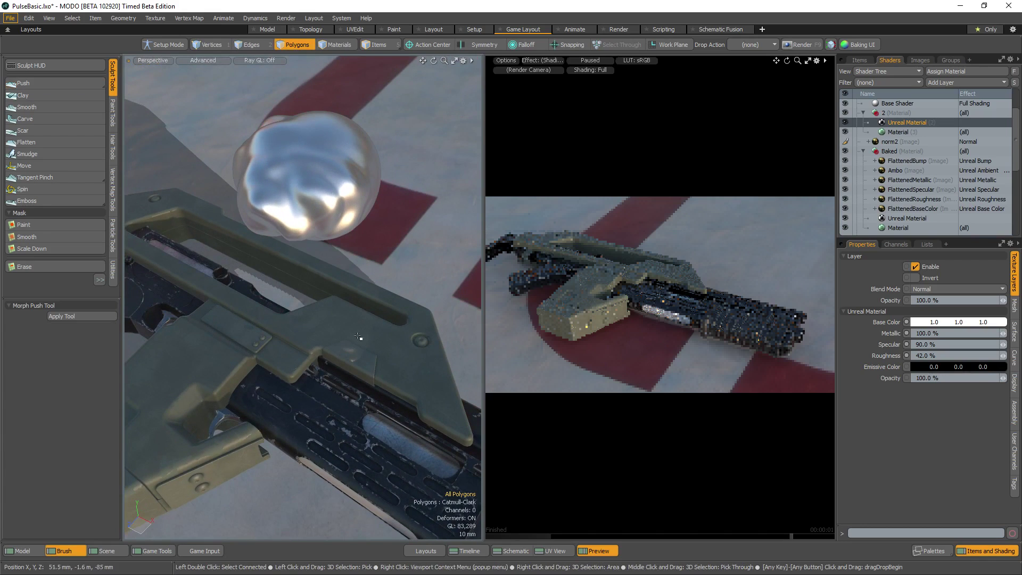
Move the sculpted ball's polygons closer to the rifle, offsetting them -13.5 mm in Y and 45 mm in Z
{"action": "left_click_drag", "start_coordinate": [296, 285], "coordinate": [304, 249], "text": "alt"}
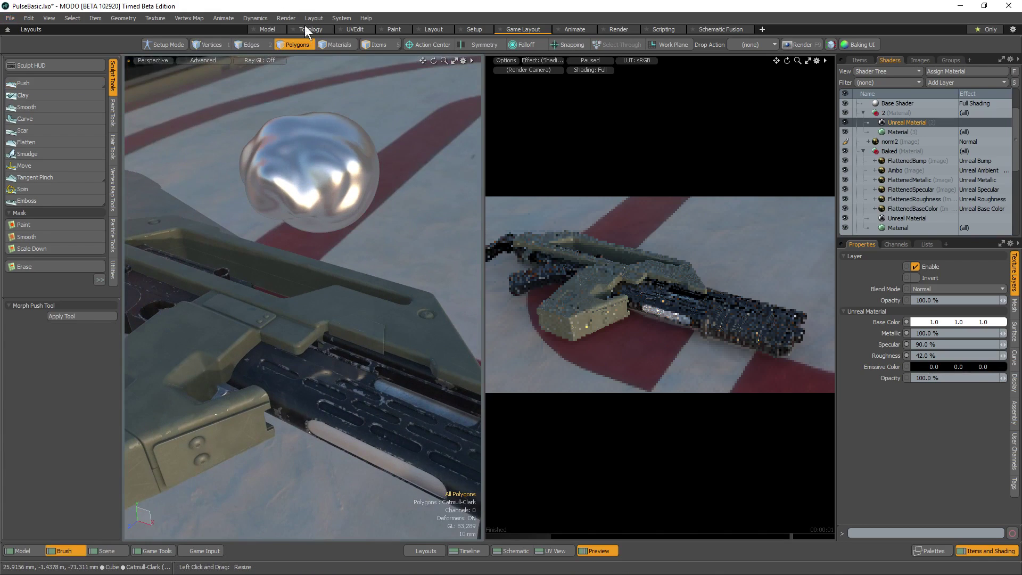
{"action": "left_click", "coordinate": [389, 43]}
{"action": "key", "text": "w"}
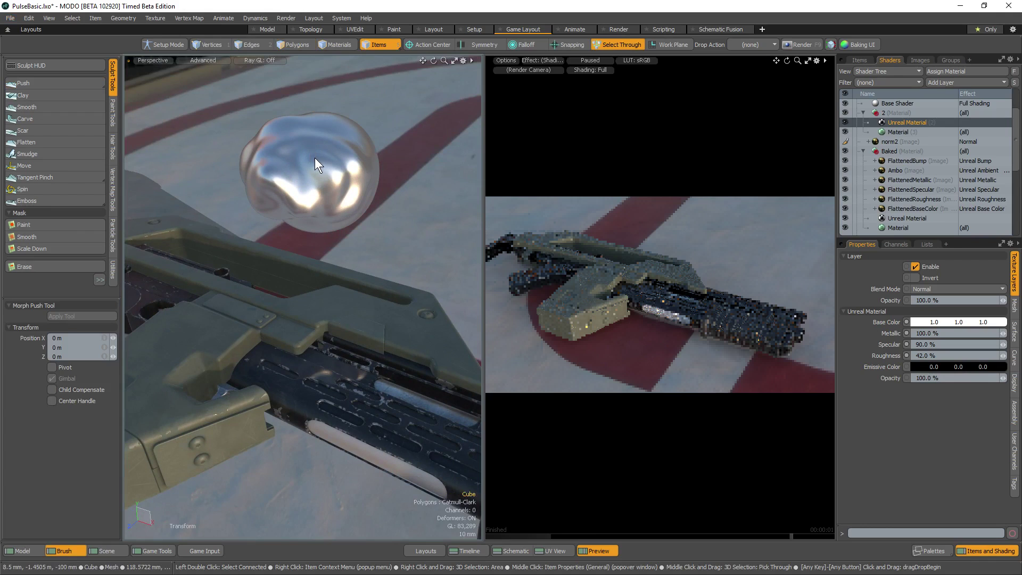
{"action": "left_click_drag", "start_coordinate": [315, 157], "coordinate": [314, 101], "text": "ctrl+alt"}
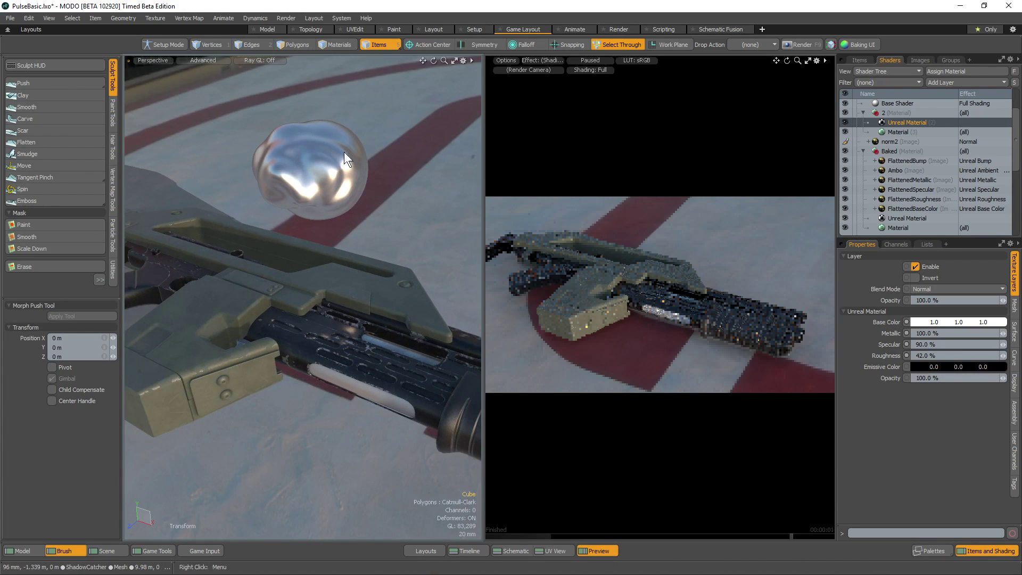
{"action": "left_click", "coordinate": [293, 45]}
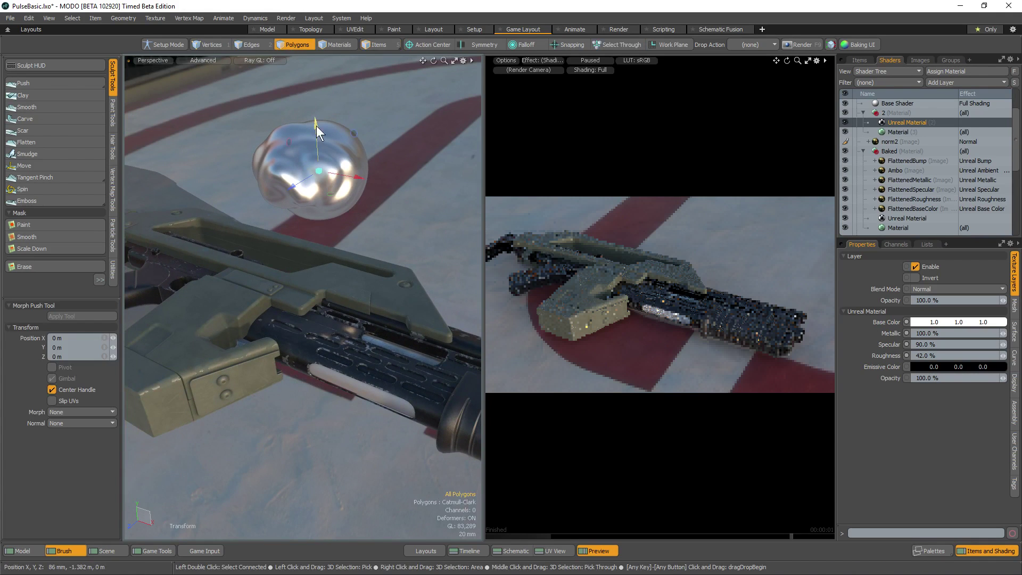
{"action": "left_click_drag", "start_coordinate": [316, 126], "coordinate": [317, 161]}
{"action": "left_click_drag", "start_coordinate": [316, 325], "coordinate": [334, 249], "text": "alt"}
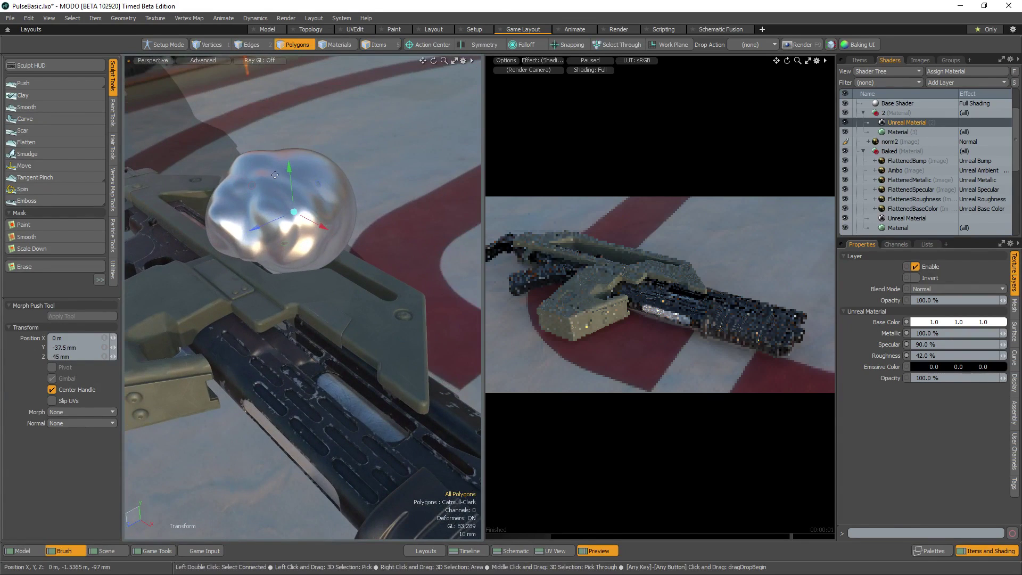
{"action": "left_click_drag", "start_coordinate": [289, 167], "coordinate": [288, 139]}
{"action": "mouse_move", "coordinate": [274, 323]}
{"action": "left_mouse_down", "text": "alt"}
{"action": "mouse_move", "coordinate": [314, 325]}
{"action": "mouse_move", "coordinate": [317, 358]}
{"action": "mouse_move", "coordinate": [272, 328]}
{"action": "left_mouse_up", "text": "alt"}
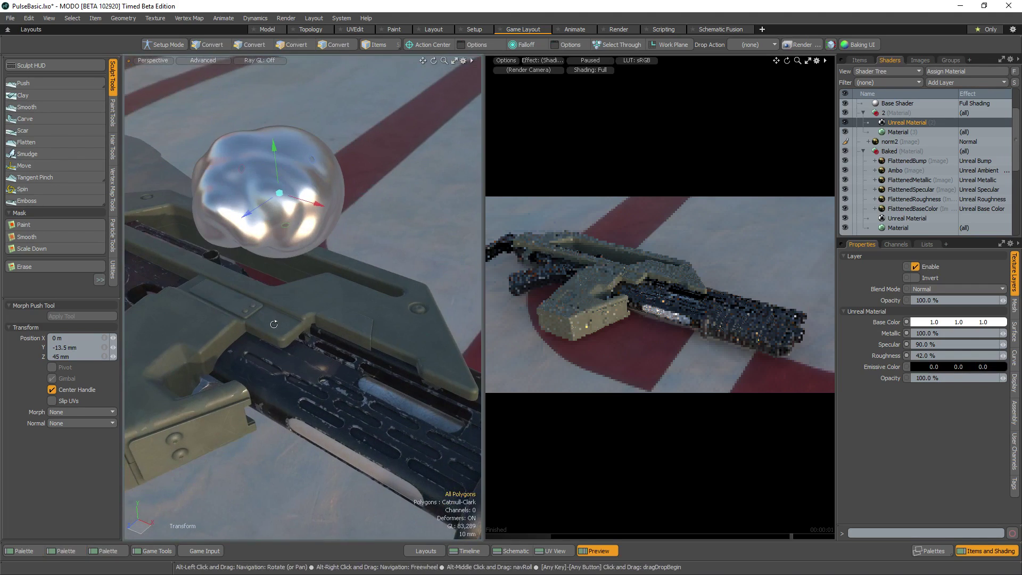
{"action": "key", "text": "space"}
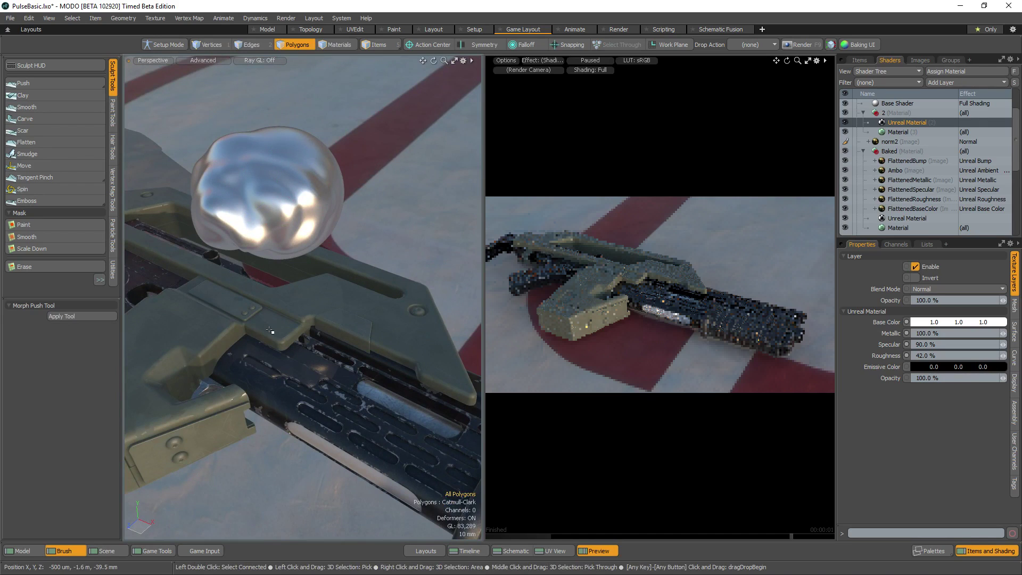
Set the viewport's Screen Space Reflections to Blurry and inspect the reflections on the rifle and ball
{"action": "left_click", "coordinate": [463, 62]}
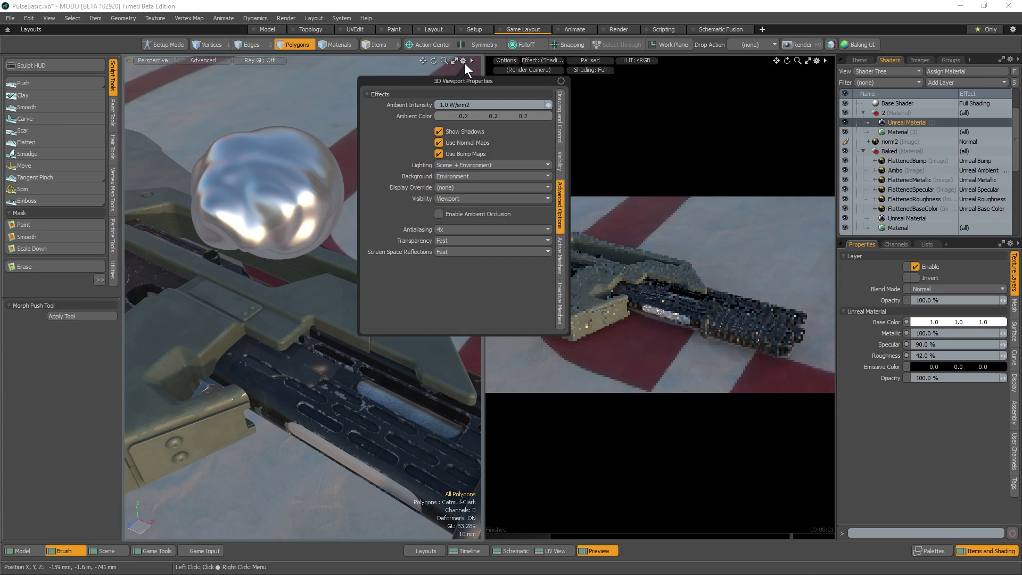
{"action": "left_click", "coordinate": [470, 247]}
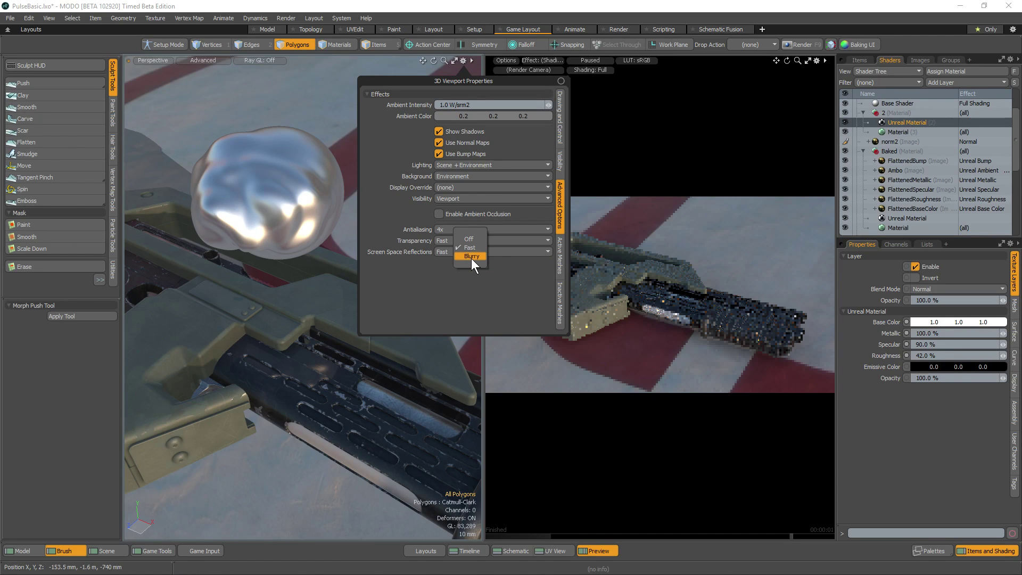
{"action": "left_click", "coordinate": [471, 256]}
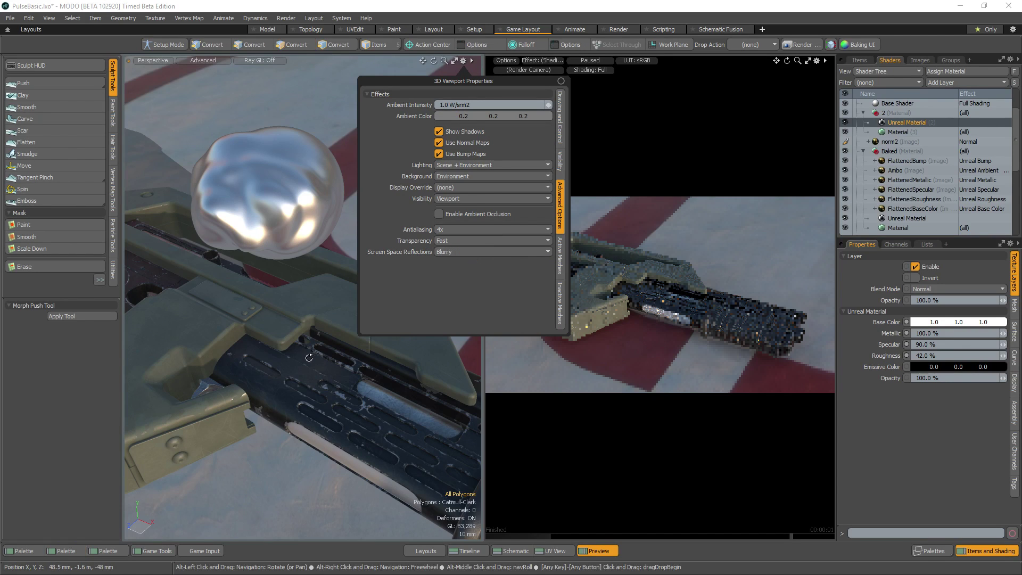
{"action": "mouse_move", "coordinate": [314, 390]}
{"action": "left_mouse_down", "text": "alt"}
{"action": "mouse_move", "coordinate": [296, 398]}
{"action": "mouse_move", "coordinate": [328, 392]}
{"action": "left_mouse_up", "text": "alt"}
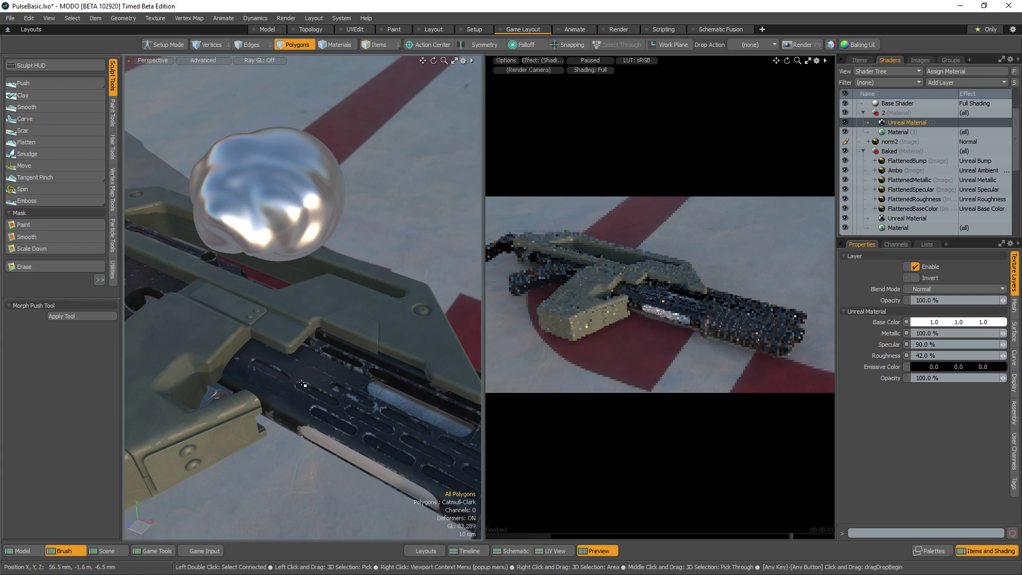
{"action": "key", "text": "alt"}
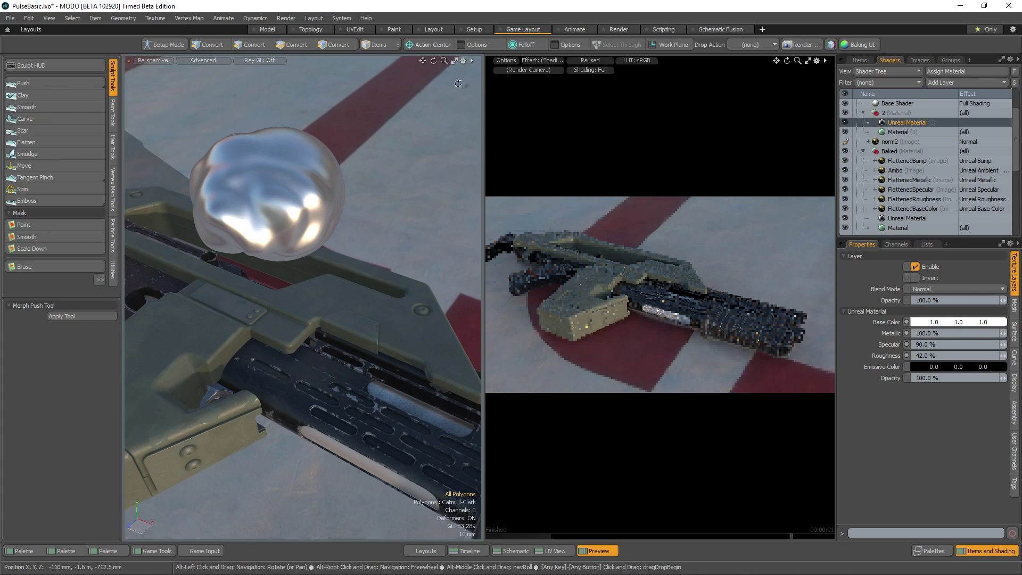
{"action": "left_click_drag", "start_coordinate": [325, 257], "coordinate": [383, 213], "text": "alt"}
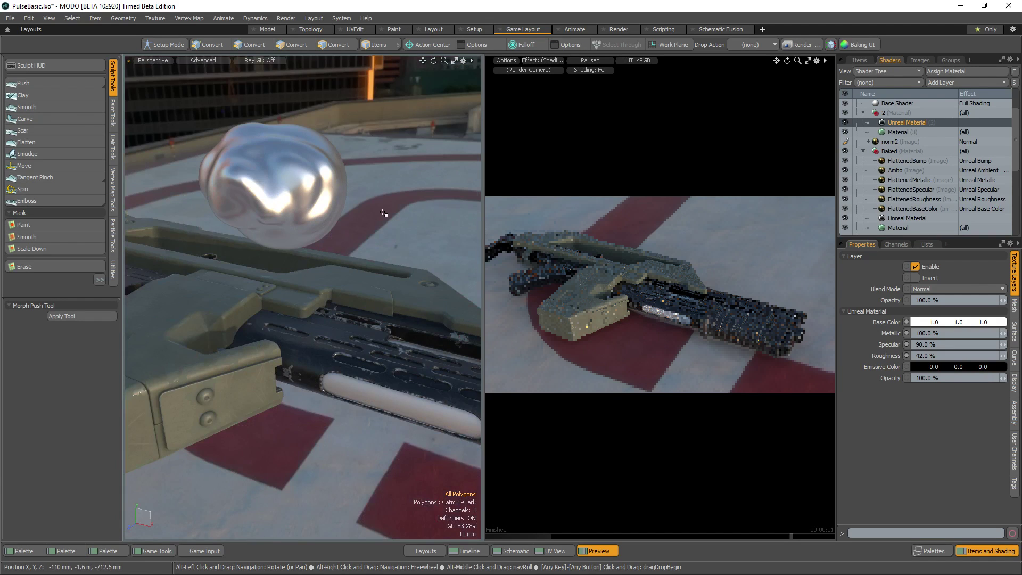
Review the Advanced viewport's bump map and antialiasing options, and look over the whole rifle and ball
{"action": "left_click", "coordinate": [462, 61]}
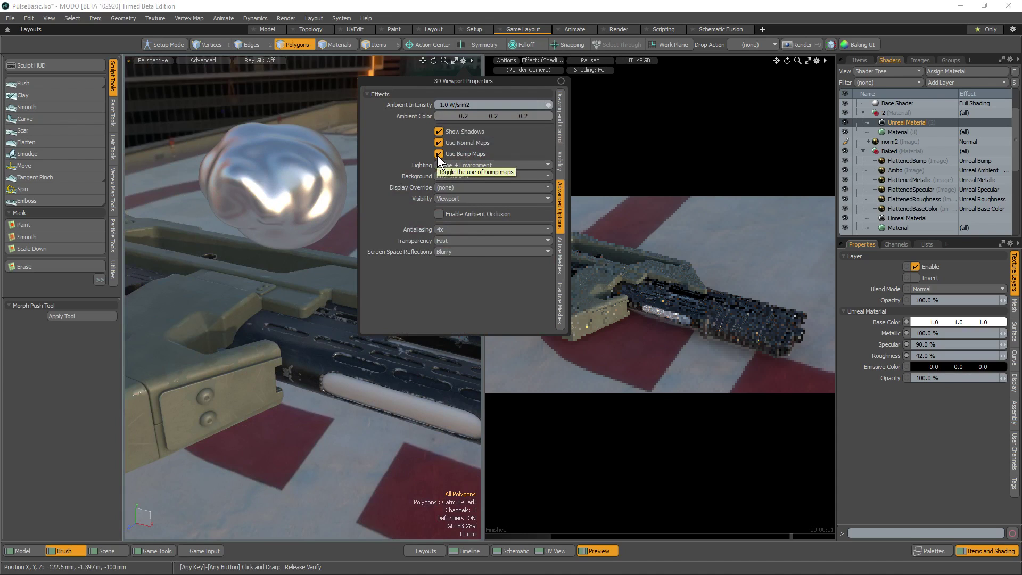
{"action": "left_click", "coordinate": [447, 230]}
{"action": "left_click", "coordinate": [450, 193]}
{"action": "left_click_drag", "start_coordinate": [255, 303], "coordinate": [348, 328], "text": "alt"}
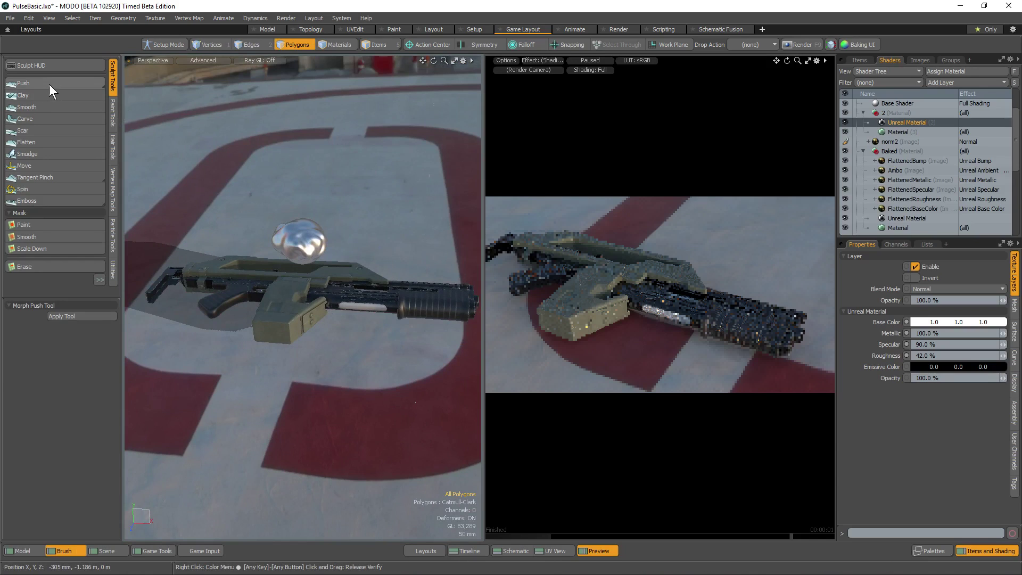
Return to the modeling tools and add a unit cube to the scene as a new mesh item
{"action": "left_click", "coordinate": [25, 551]}
{"action": "key", "text": "shift"}
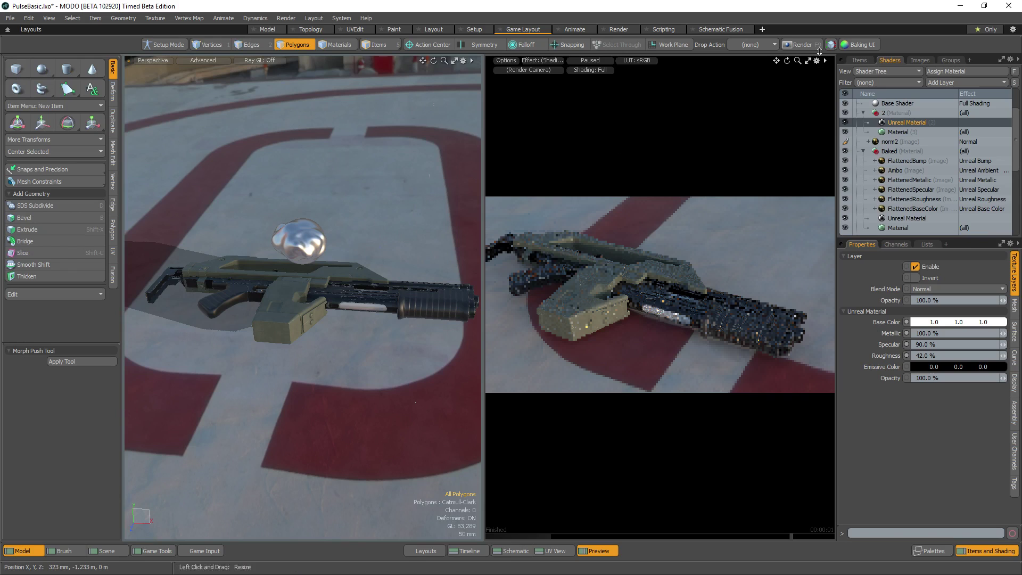
{"action": "left_click", "coordinate": [859, 60]}
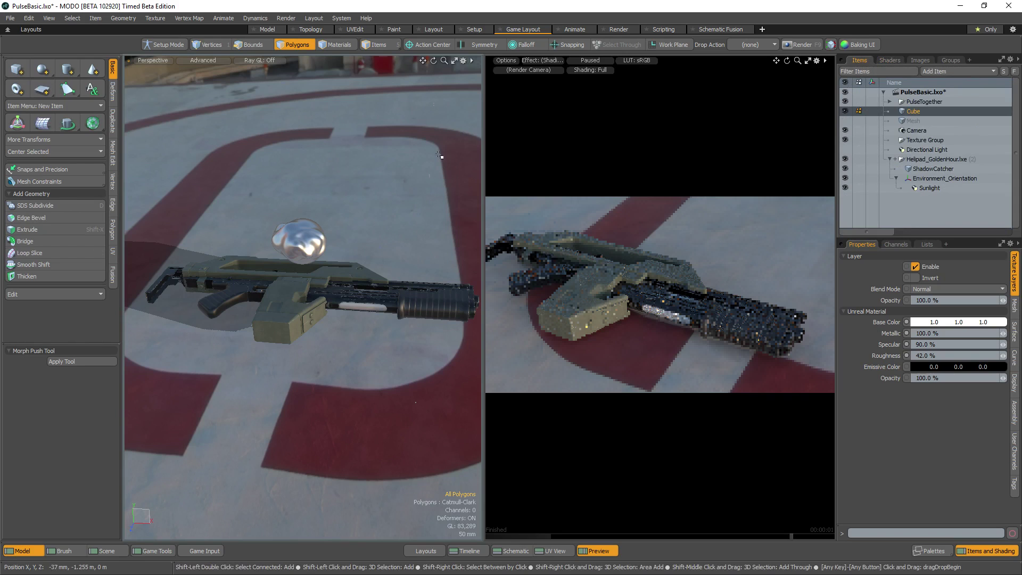
{"action": "key", "text": "ctrl+d"}
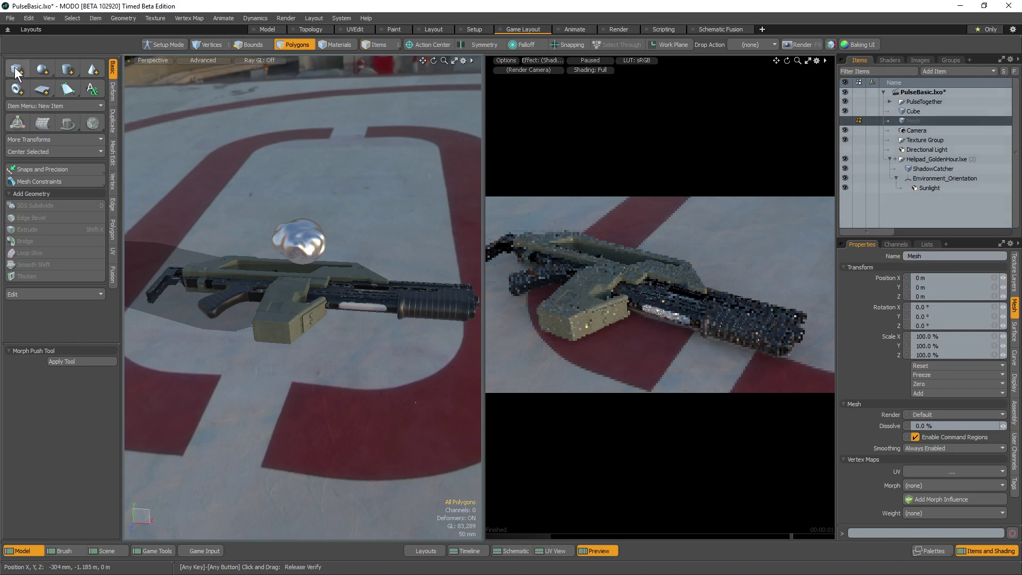
{"action": "left_click_drag", "start_coordinate": [361, 185], "coordinate": [282, 209], "text": "ctrl+alt"}
Resize the new cube, position it above and beyond the rifle's muzzle, and smooth it into a subdivision ball
{"action": "key", "text": "r"}
{"action": "left_click_drag", "start_coordinate": [343, 115], "coordinate": [438, 268], "text": "ctrl"}
{"action": "key", "text": "w"}
{"action": "key", "text": "Tab"}
{"action": "left_click_drag", "start_coordinate": [375, 274], "coordinate": [390, 247], "text": "alt"}
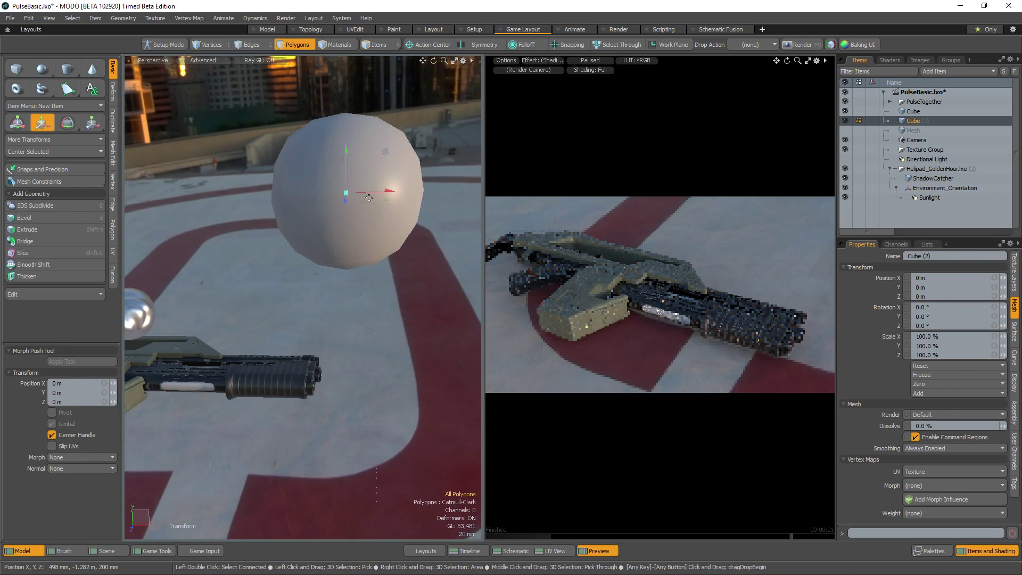
Try to scale the new ball uniformly, and undo the scaling
{"action": "key", "text": "r"}
{"action": "left_click_drag", "start_coordinate": [382, 195], "coordinate": [367, 196], "text": "ctrl"}
{"action": "key", "text": "ctrl+z"}
{"action": "key", "text": "space"}
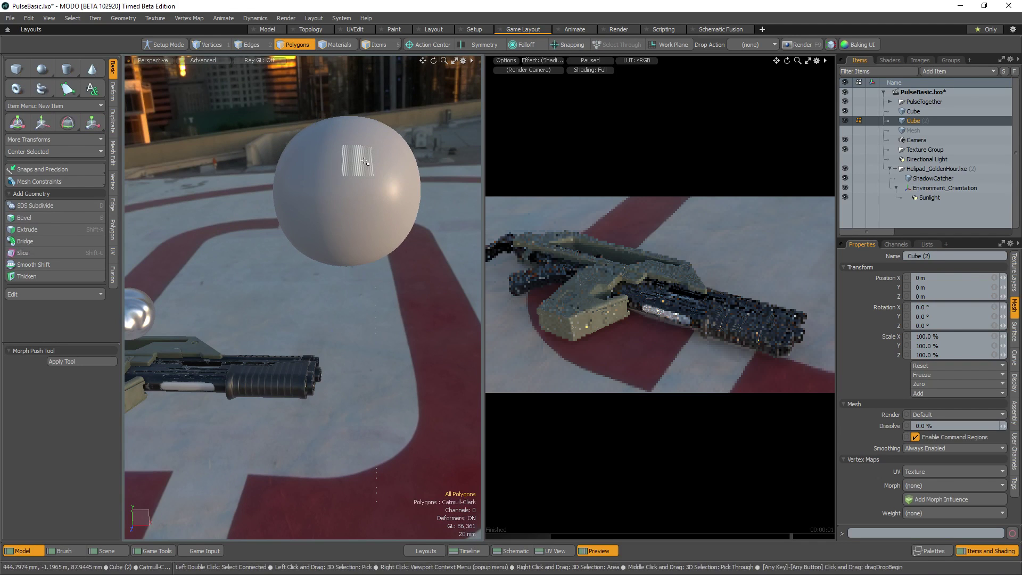
Assign a new material named unity to the new ball and add a Unity Material layer above its base material
{"action": "type", "text": "munity"}
{"action": "key", "text": "Return"}
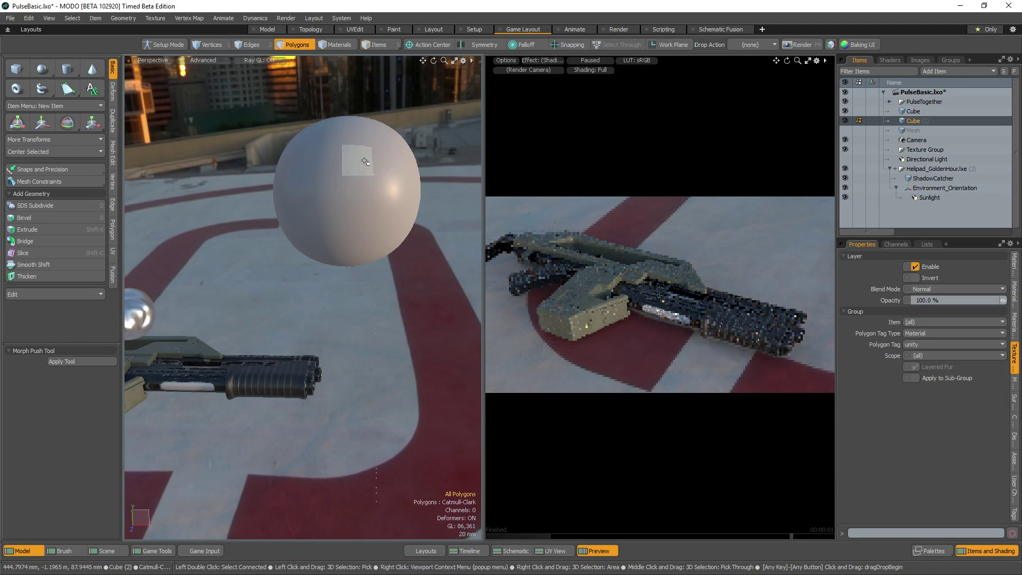
{"action": "left_click", "coordinate": [890, 61]}
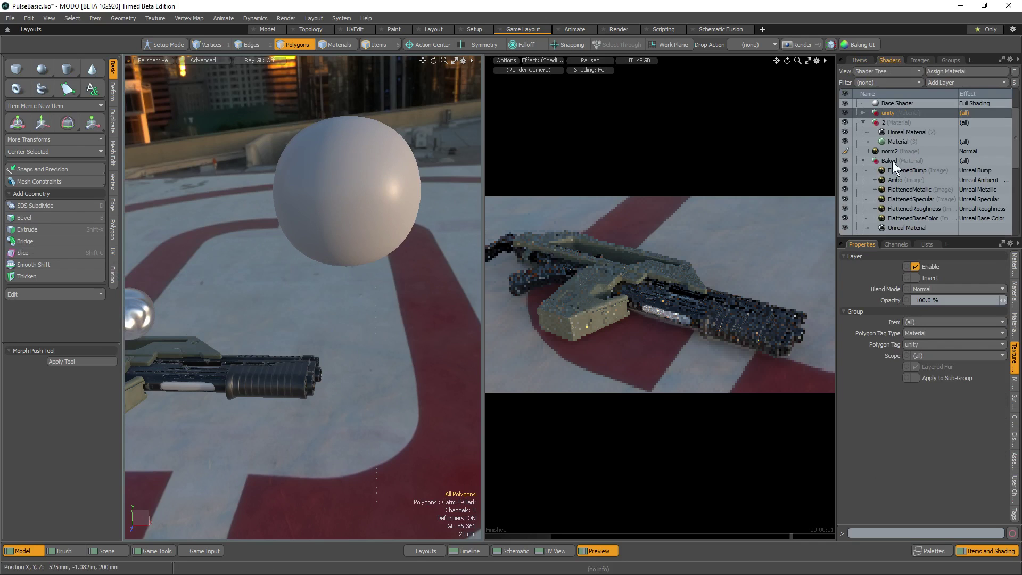
{"action": "left_click", "coordinate": [863, 113]}
{"action": "left_click", "coordinate": [909, 122]}
{"action": "left_click", "coordinate": [946, 81]}
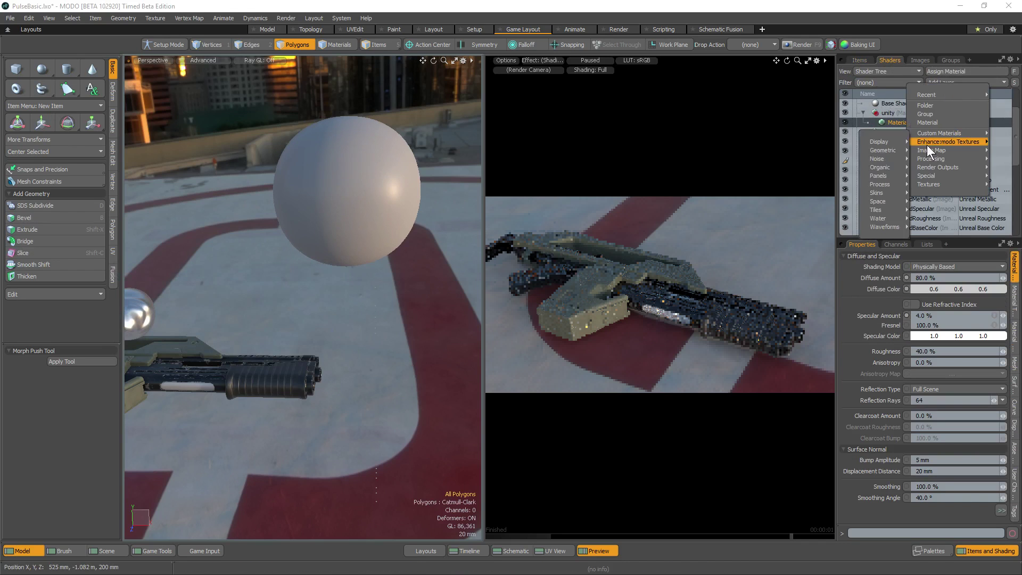
{"action": "mouse_move", "coordinate": [934, 132]}
{"action": "left_click", "coordinate": [878, 192]}
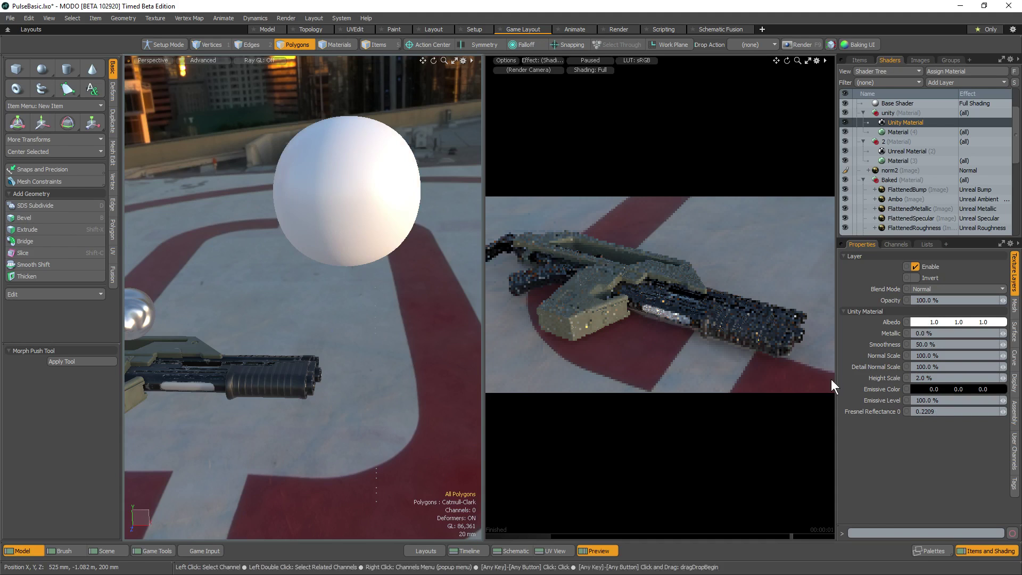
Darken the Unity Material's albedo to a neutral grey of 0.39 in all three channels
{"action": "left_click_drag", "start_coordinate": [364, 331], "coordinate": [335, 336], "text": "alt+shift"}
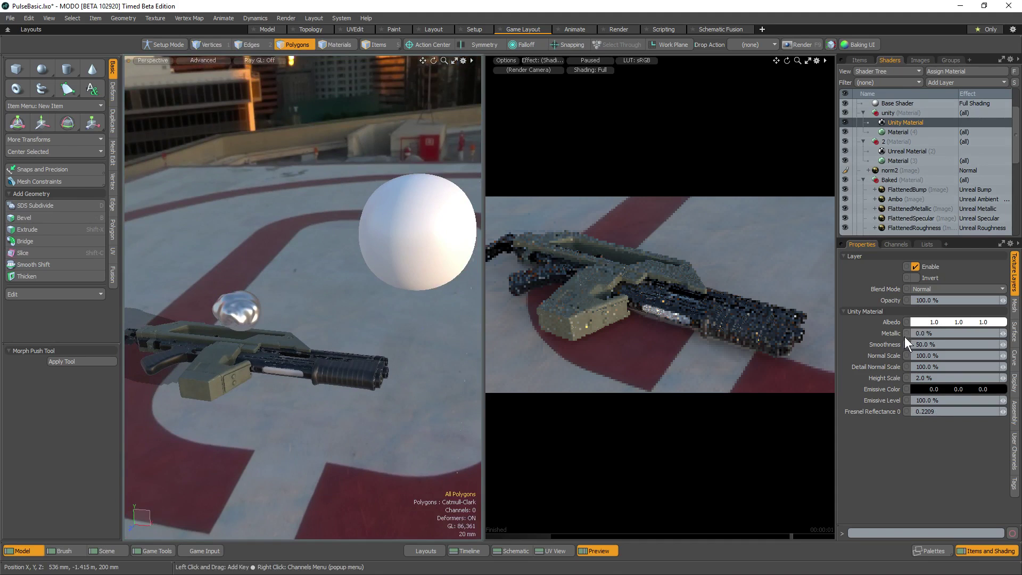
{"action": "left_click", "coordinate": [944, 321]}
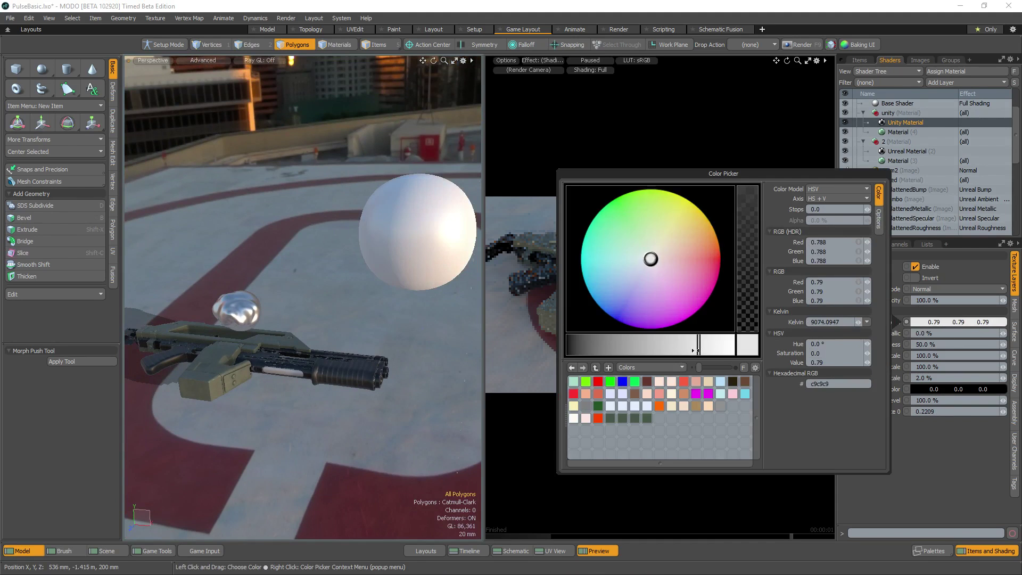
{"action": "left_click_drag", "start_coordinate": [421, 352], "coordinate": [215, 314], "text": "alt"}
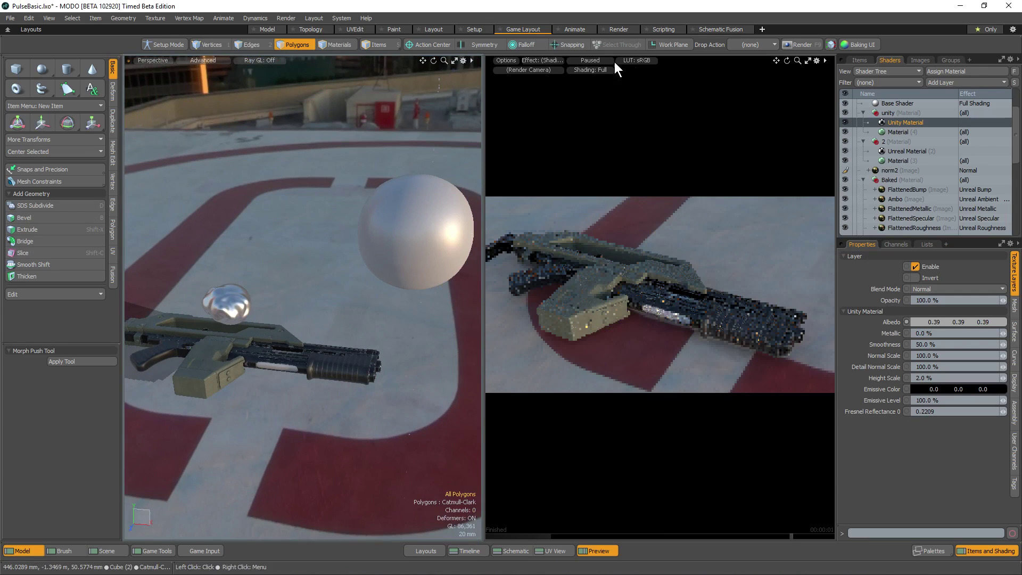
Resume the paused preview render and reframe it to show the whole rifle and both balls
{"action": "left_click", "coordinate": [587, 62]}
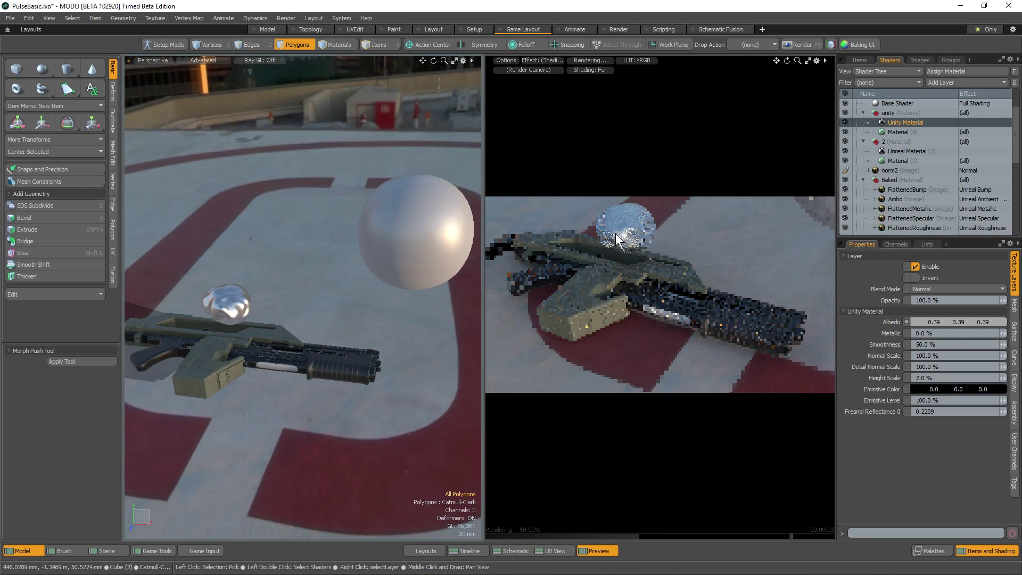
{"action": "left_click_drag", "start_coordinate": [615, 234], "coordinate": [656, 256], "text": "alt+shift"}
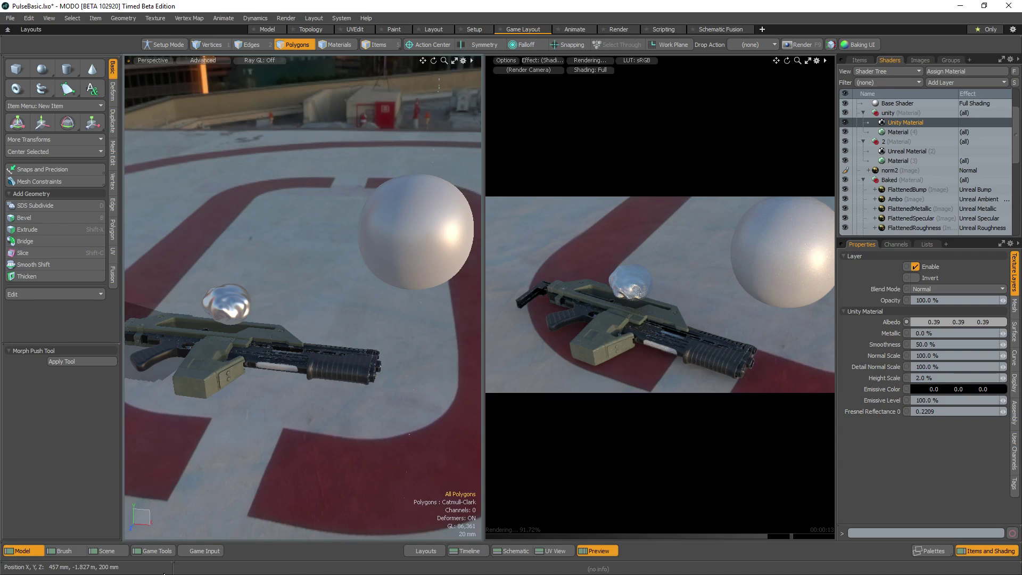
Review the game export and baking tools, and compare the rifle's muzzle end in the preview render and the Advanced viewport
{"action": "left_click", "coordinate": [155, 553]}
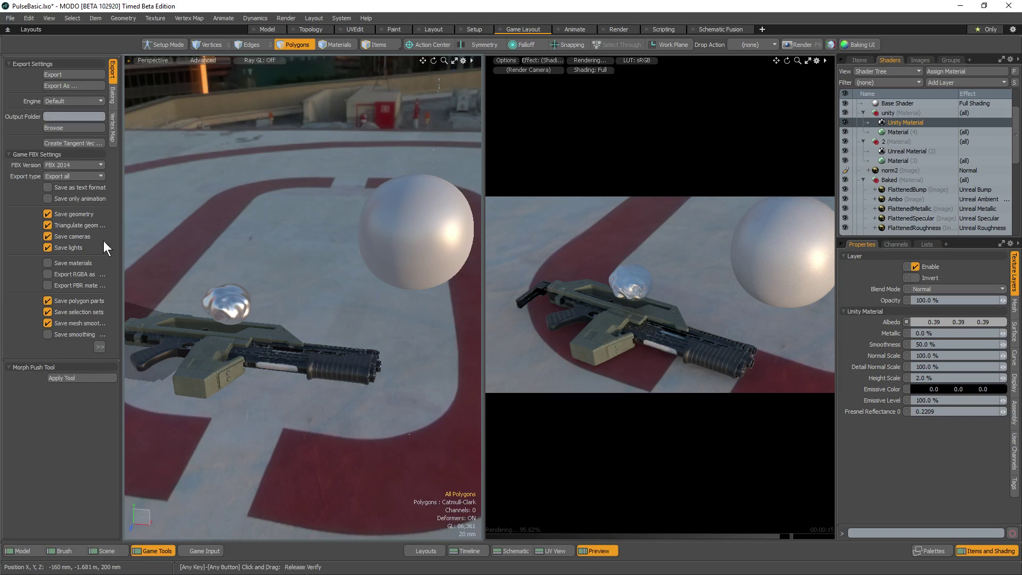
{"action": "left_click", "coordinate": [112, 96]}
{"action": "left_click", "coordinate": [113, 68]}
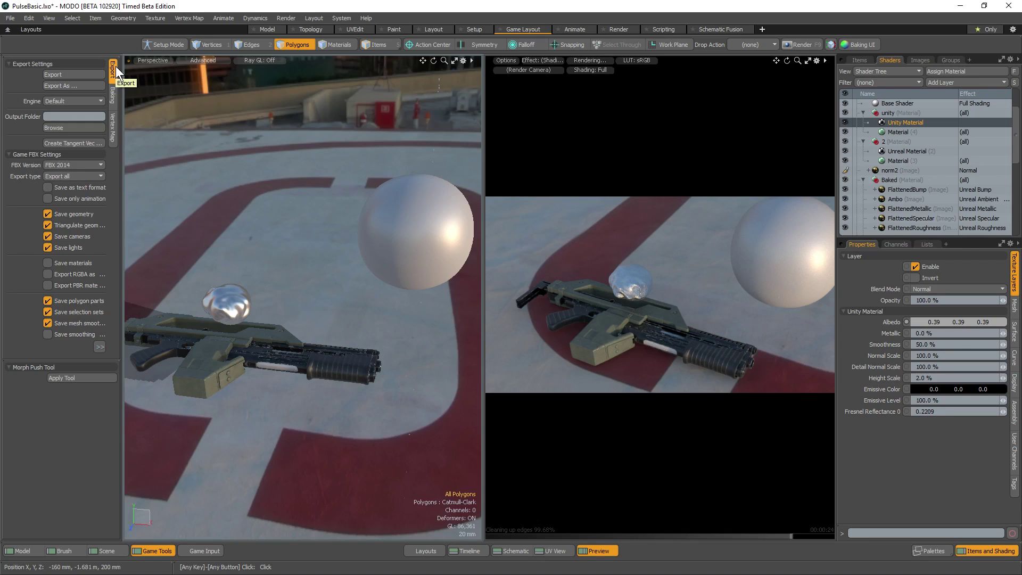
{"action": "left_click_drag", "start_coordinate": [683, 369], "coordinate": [585, 308], "text": "ctrl+alt"}
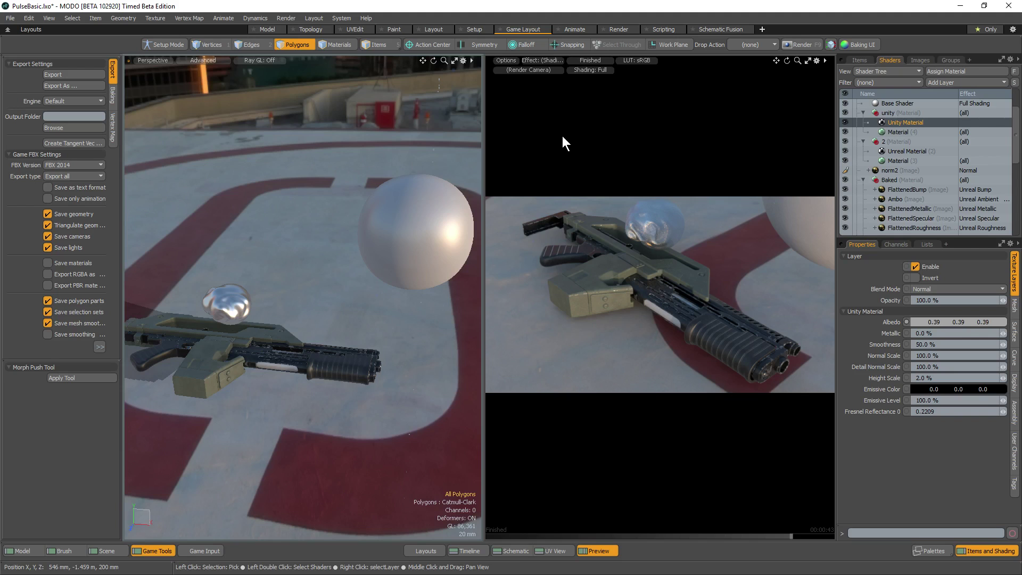
{"action": "left_click_drag", "start_coordinate": [358, 333], "coordinate": [167, 401], "text": "ctrl+alt"}
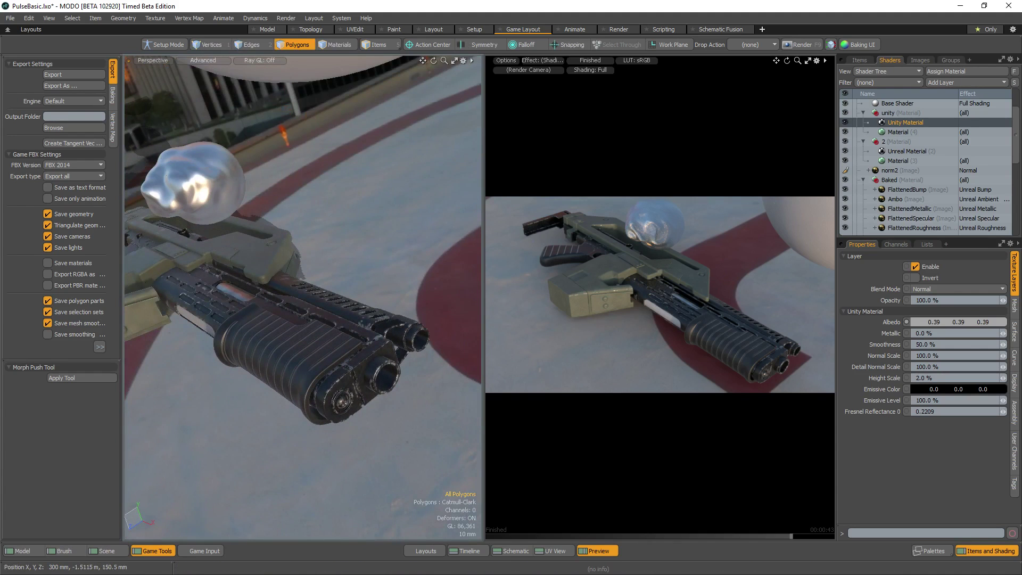